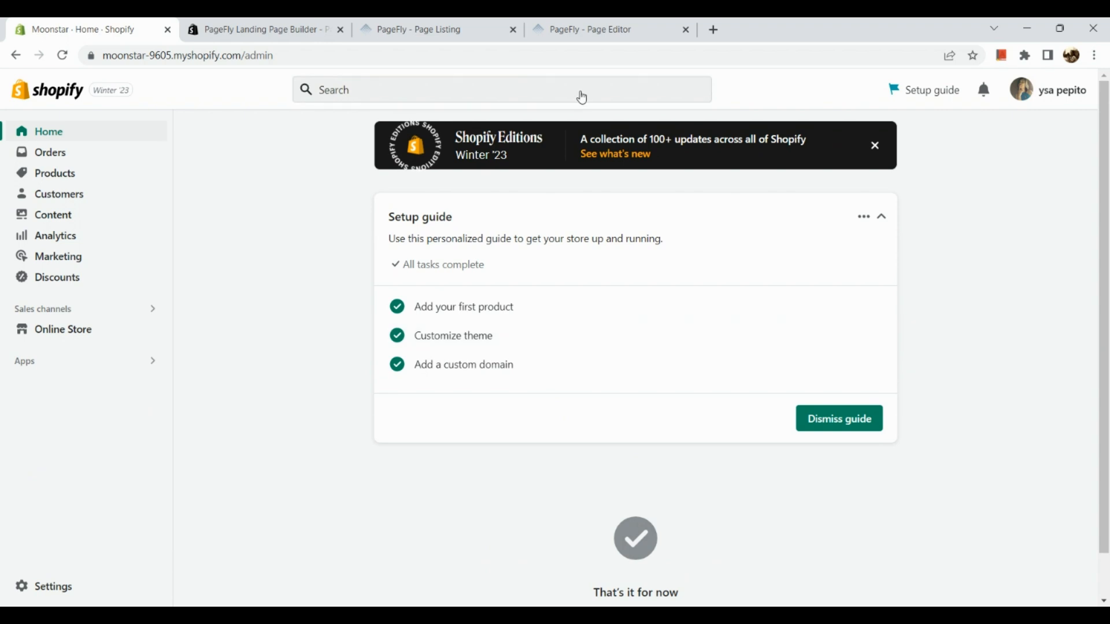
Filter the admin search to apps and review the list of installed apps
left_click(582, 97)
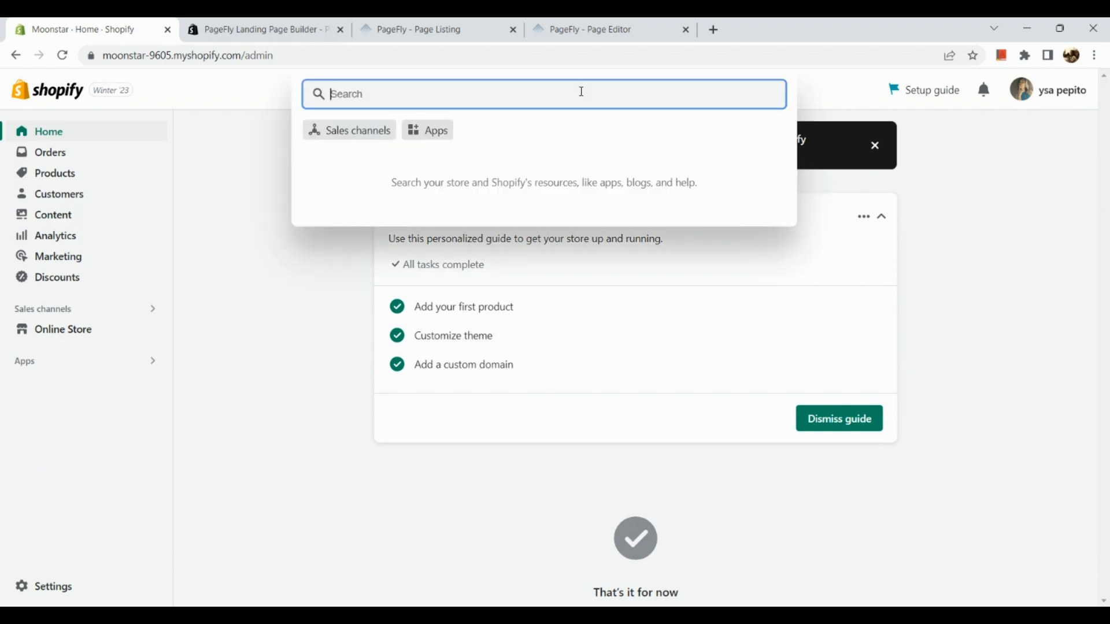
scroll(530, 90, "up", 5)
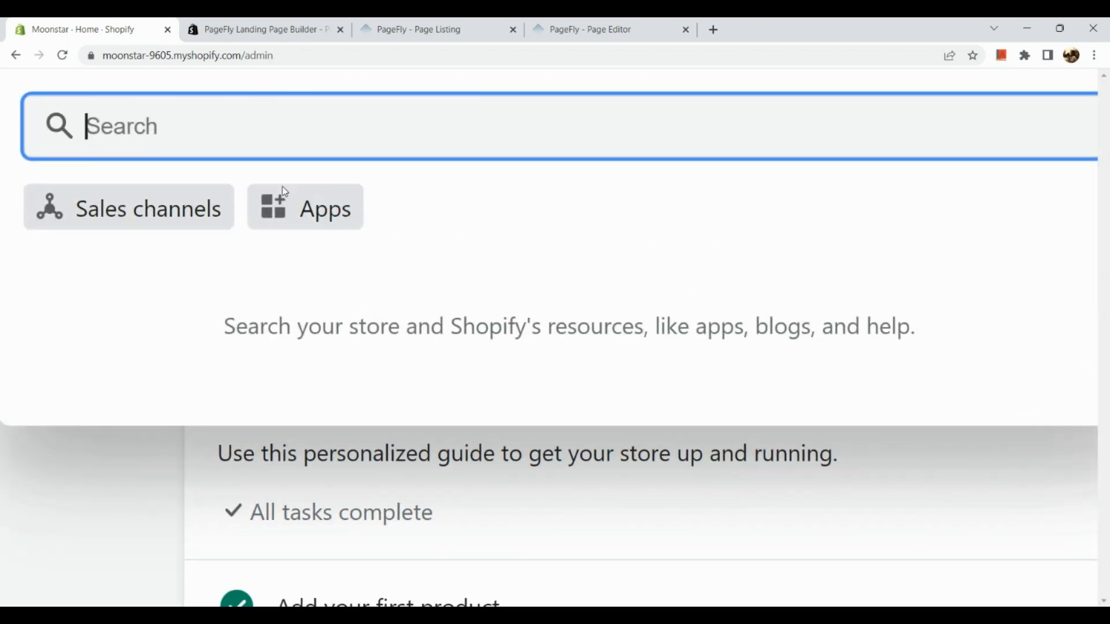
left_click(311, 218)
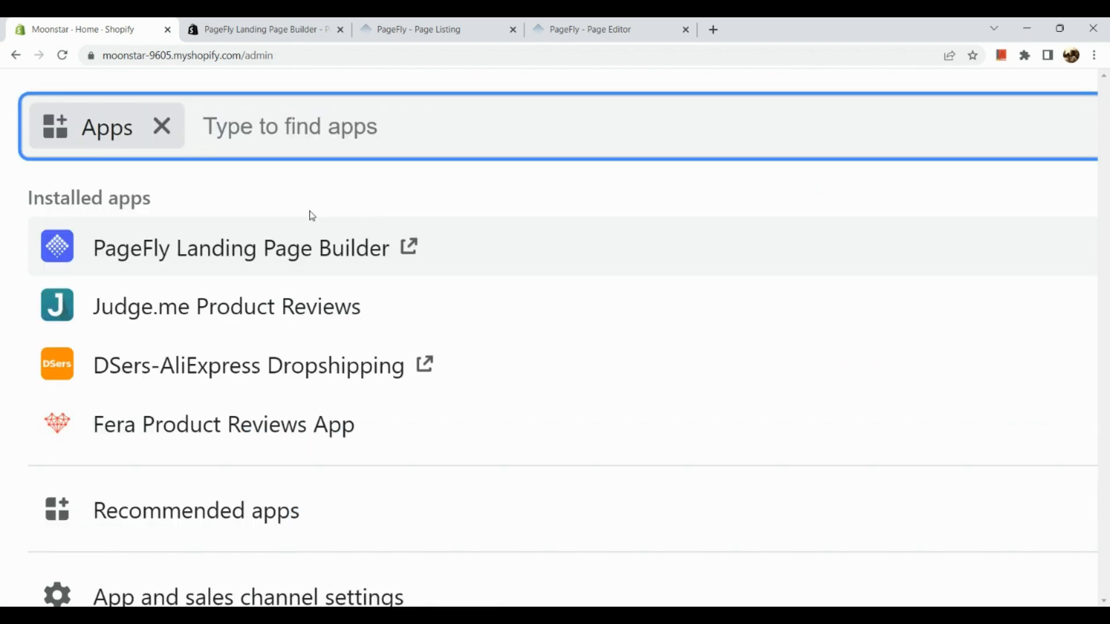
scroll(190, 249, "up", 3)
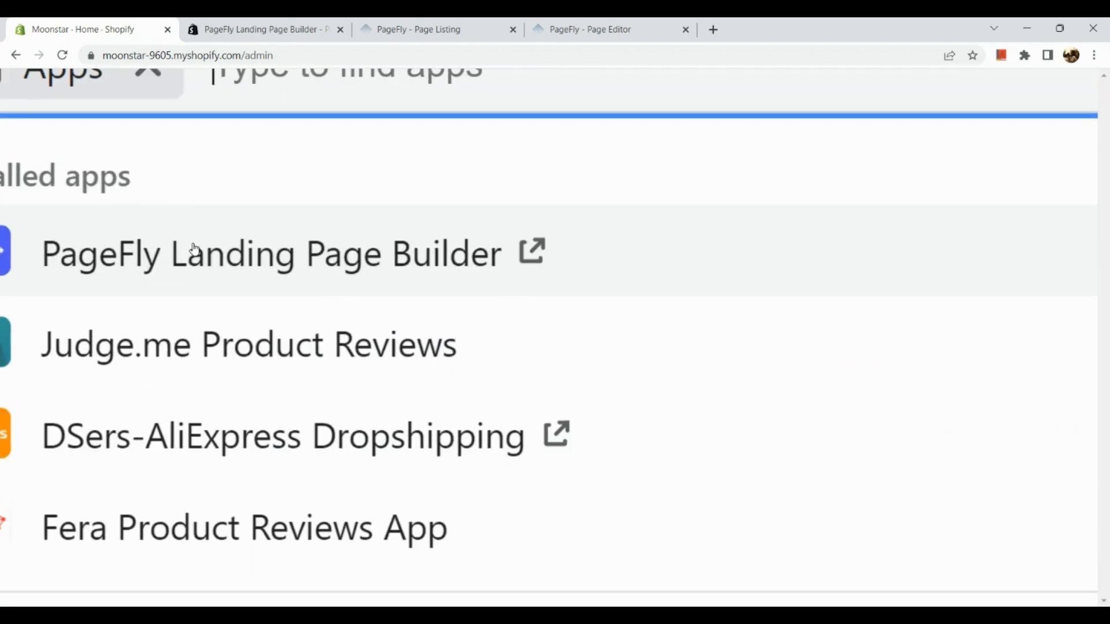
scroll(194, 249, "left", 2)
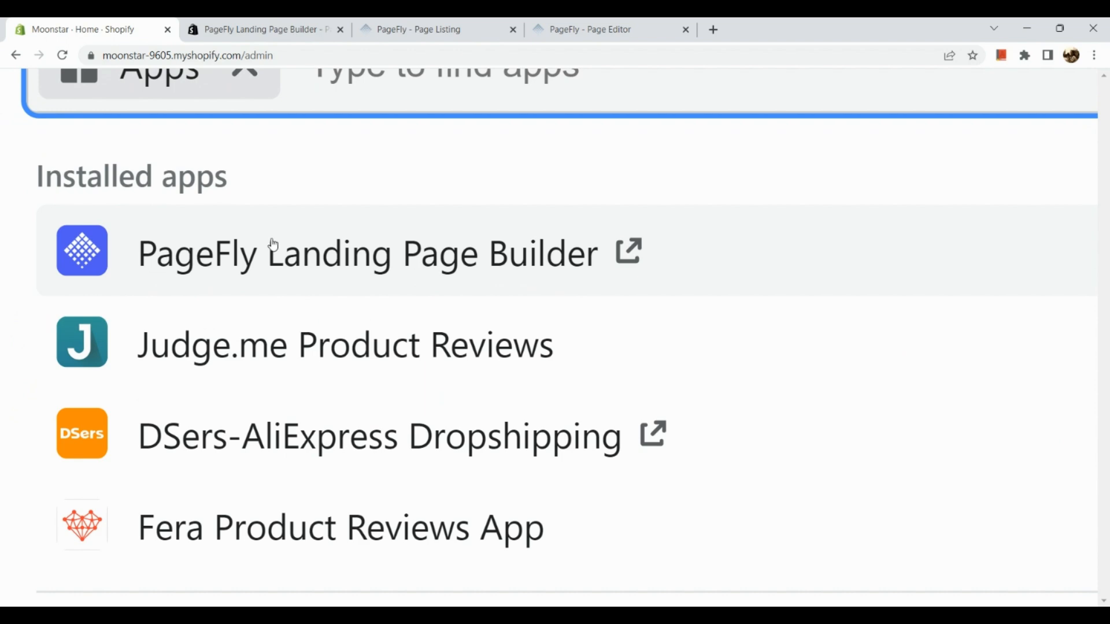
scroll(430, 277, "down", 3)
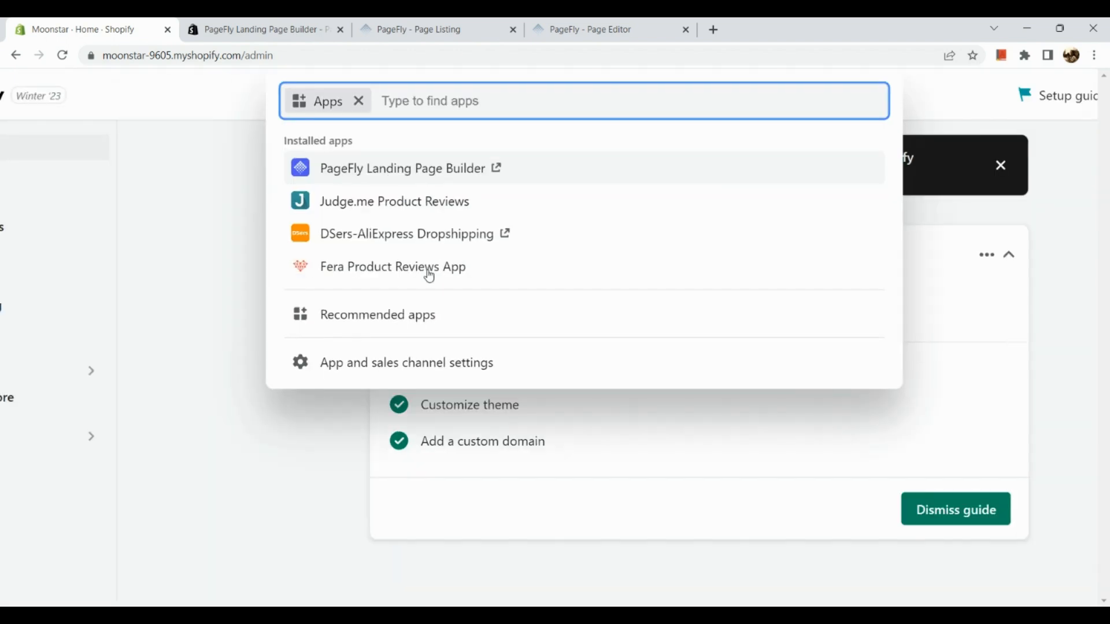
scroll(389, 330, "up", 3)
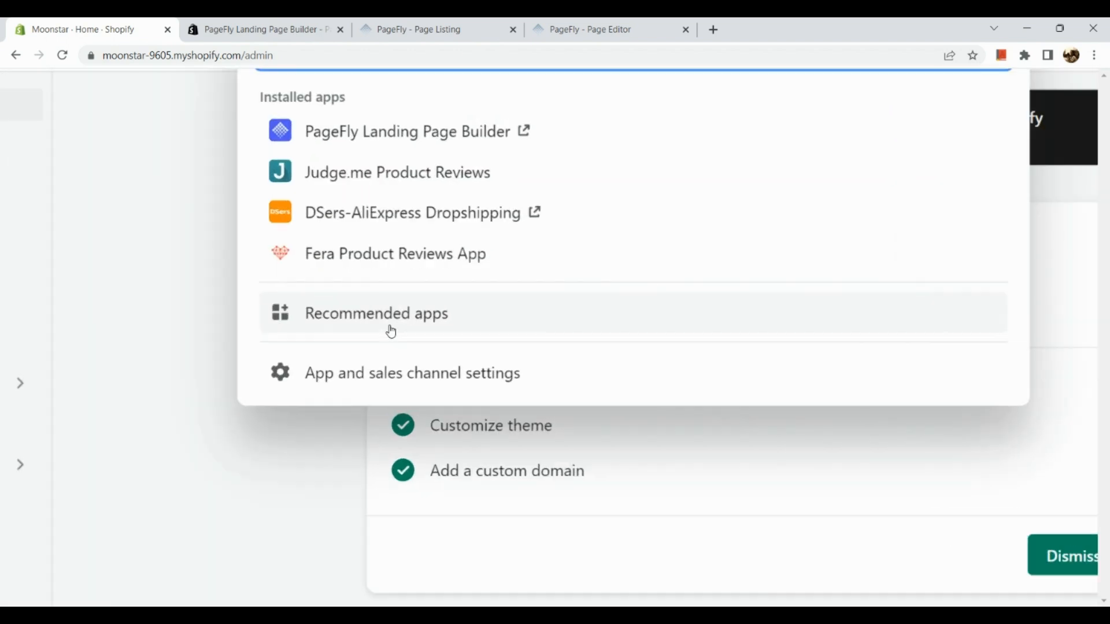
Open the recommended apps and look through the suggestions down to the Shopify App Store link
left_click(391, 332)
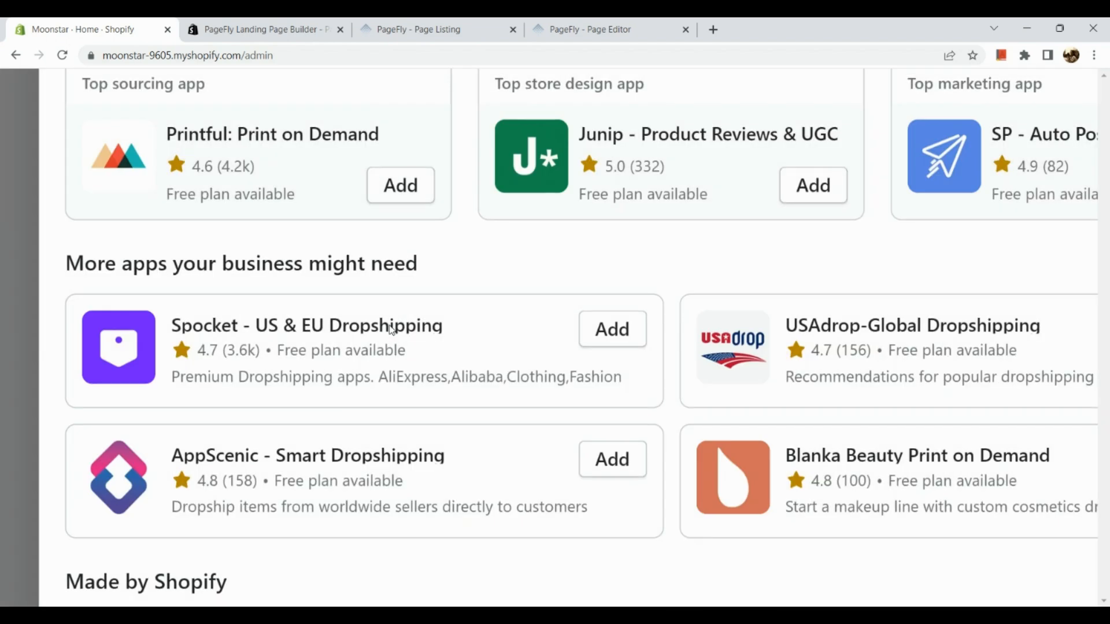
scroll(458, 266, "down", 5)
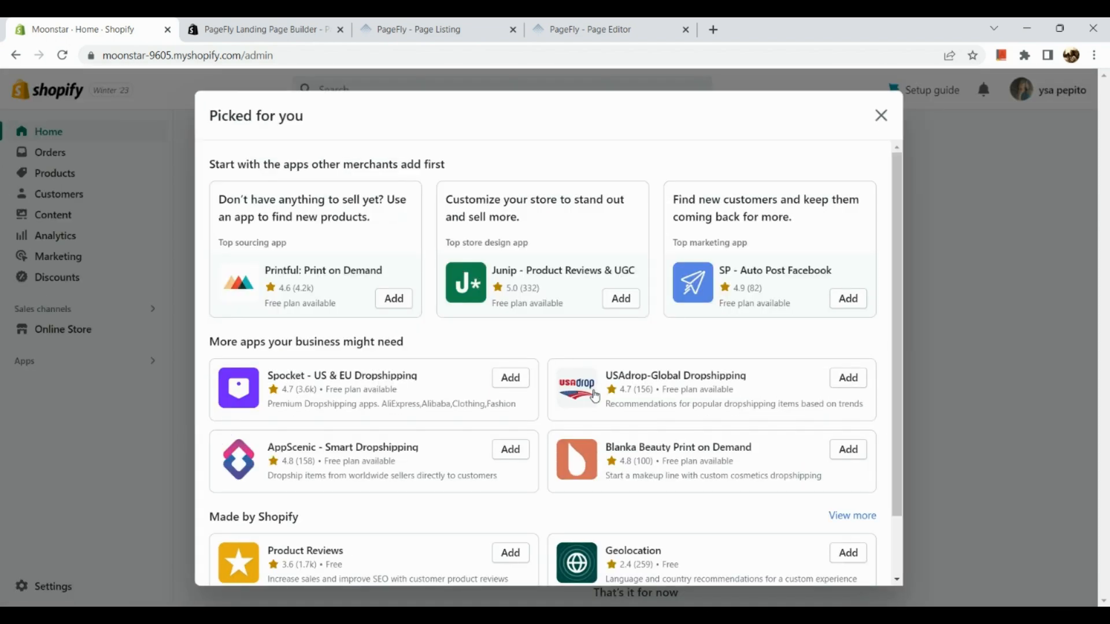
scroll(592, 391, "up", 5)
scroll(596, 397, "down", 5)
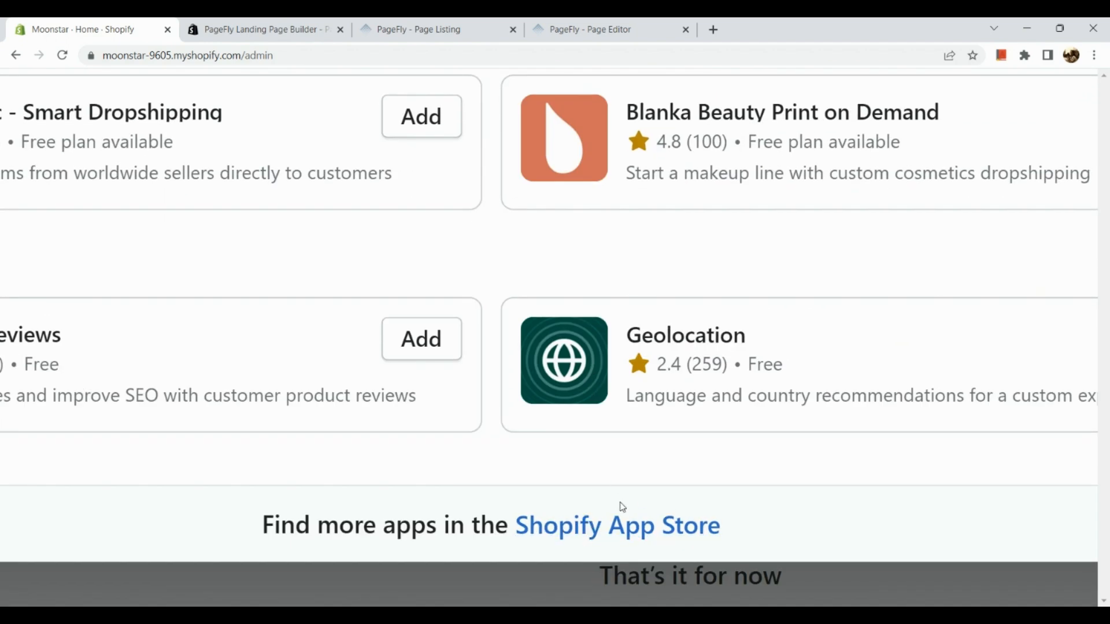
scroll(615, 504, "down", 5)
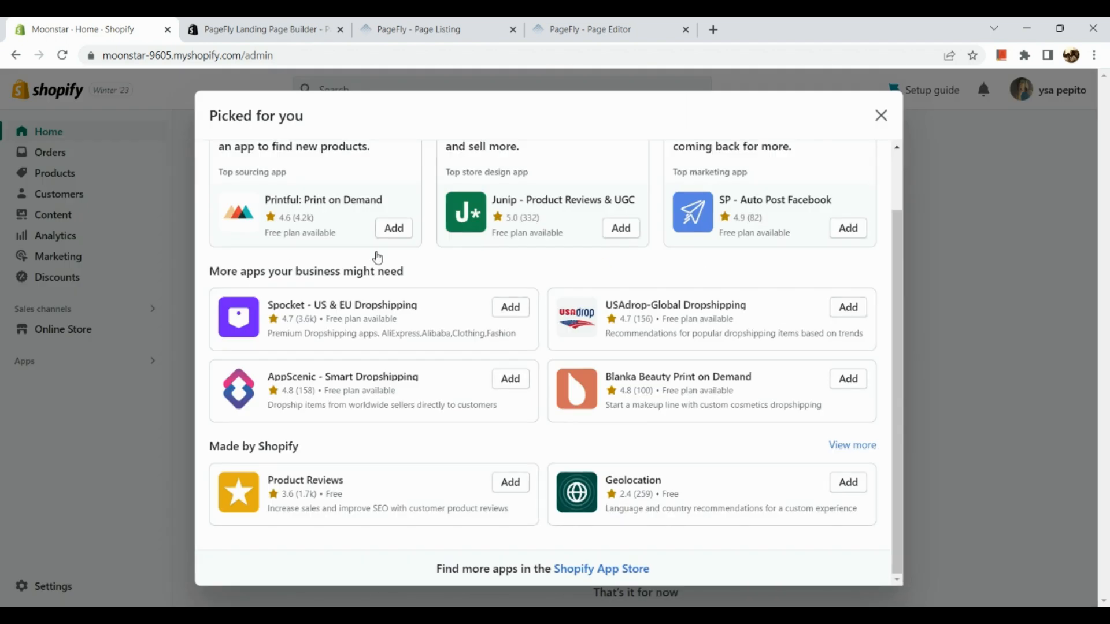
Switch to the PageFly Landing Page Builder listing in the Shopify App Store and examine its overview and feature description
left_click(278, 28)
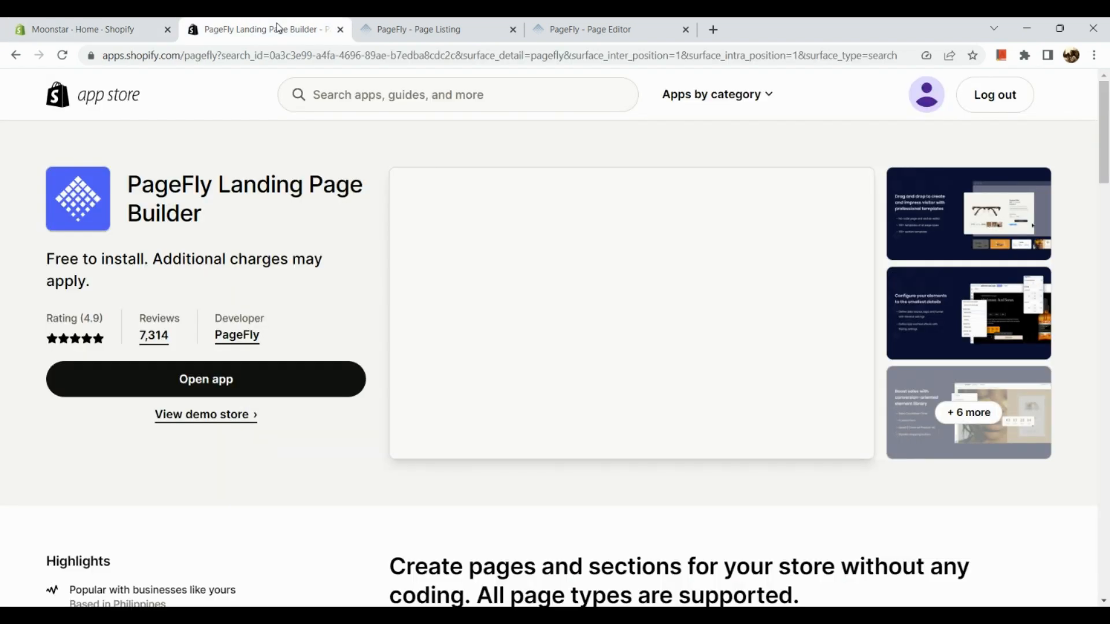
scroll(201, 209, "up", 5)
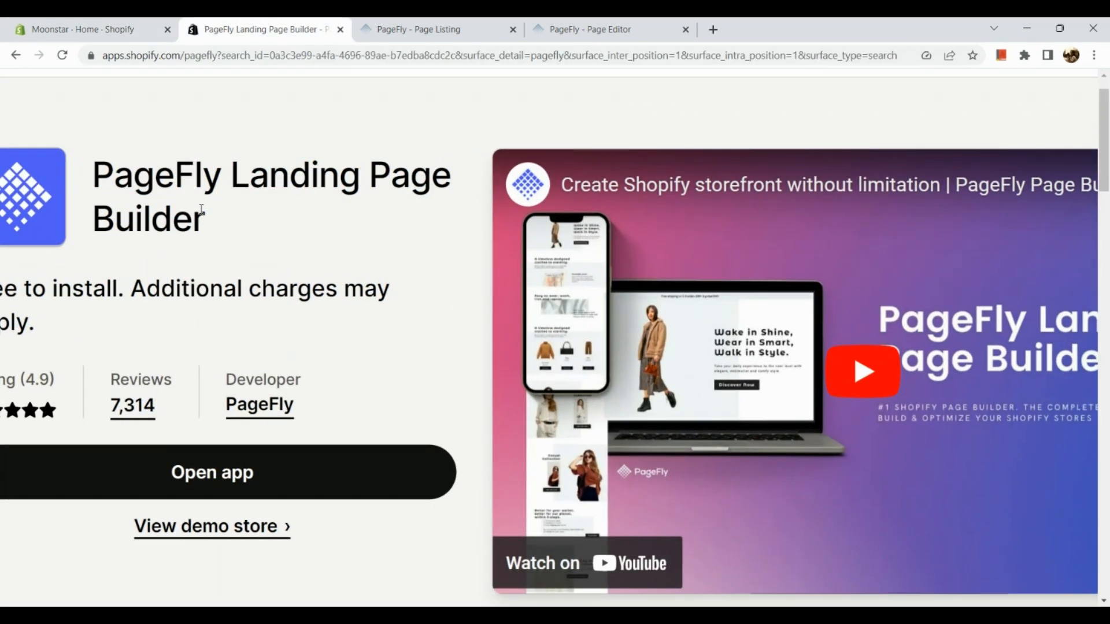
scroll(201, 210, "left", 2)
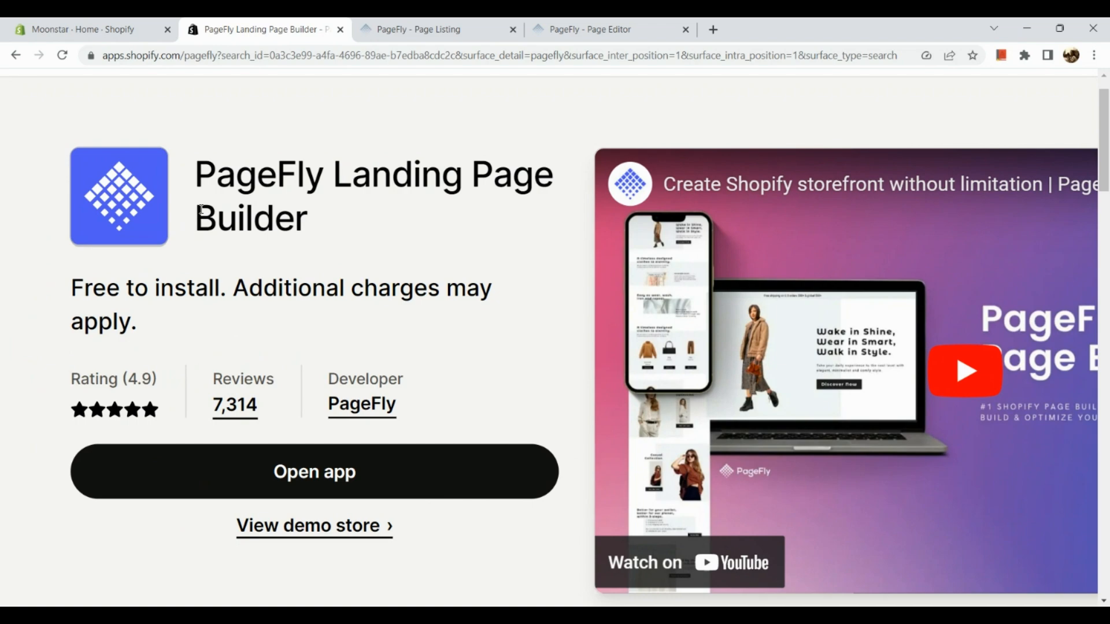
scroll(193, 408, "up", 3)
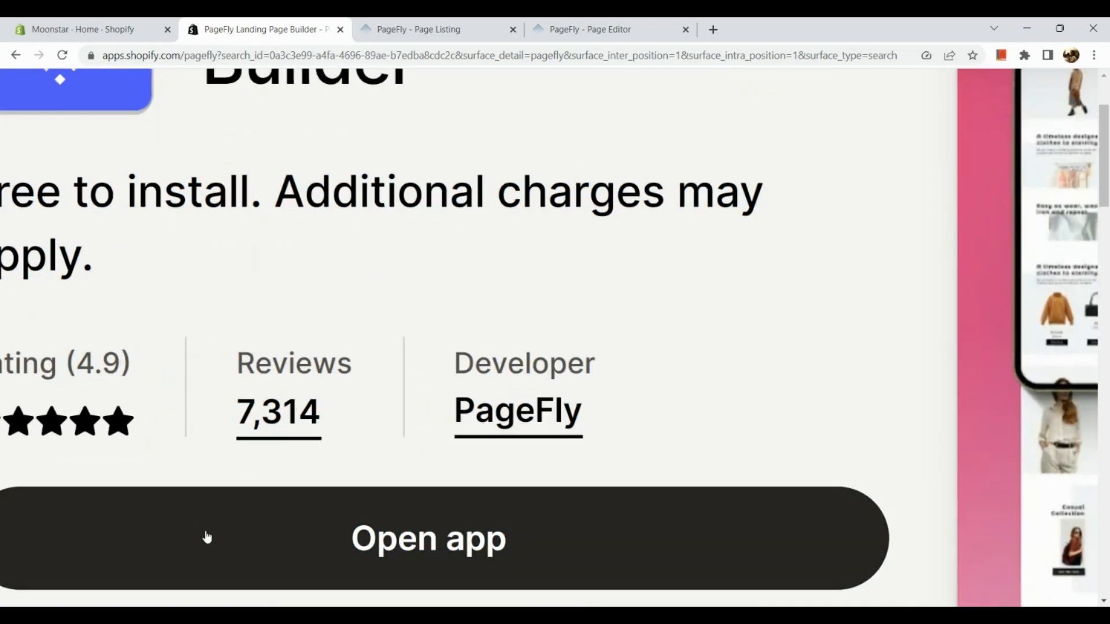
scroll(208, 538, "down", 8)
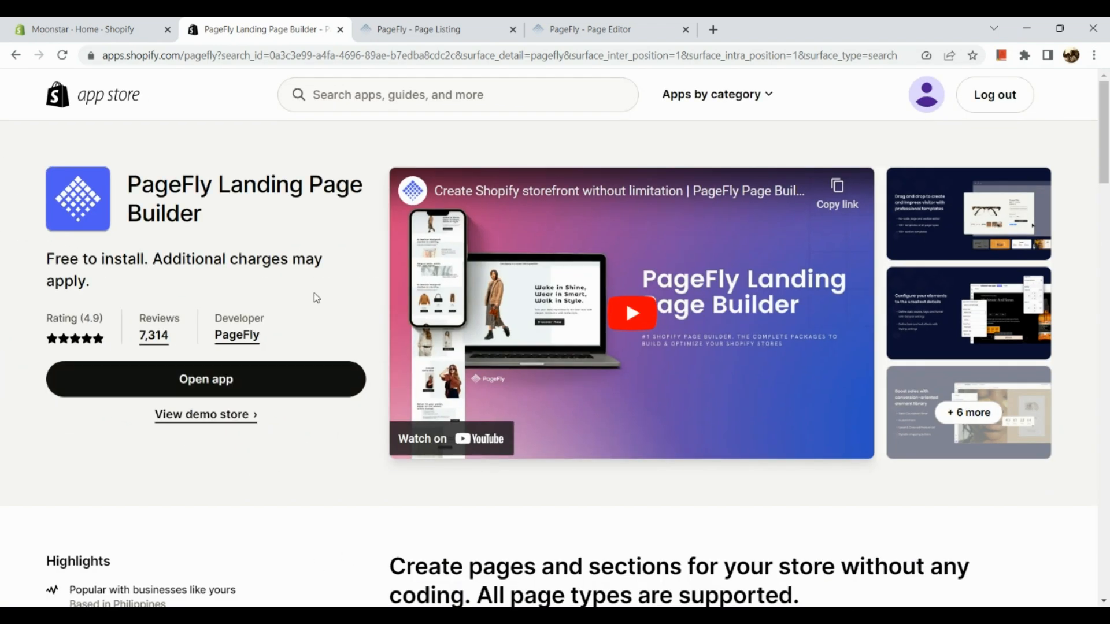
scroll(314, 294, "down", 6)
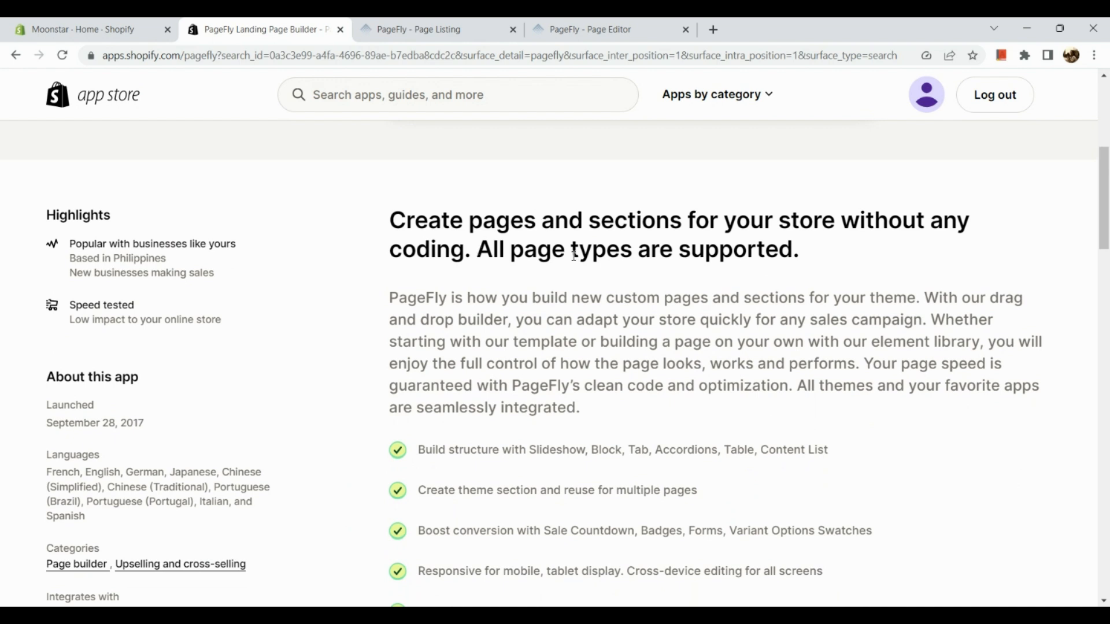
Examine the pricing section of the PageFly listing, including the free installation terms and paid plan price
scroll(250, 353, "down", 8)
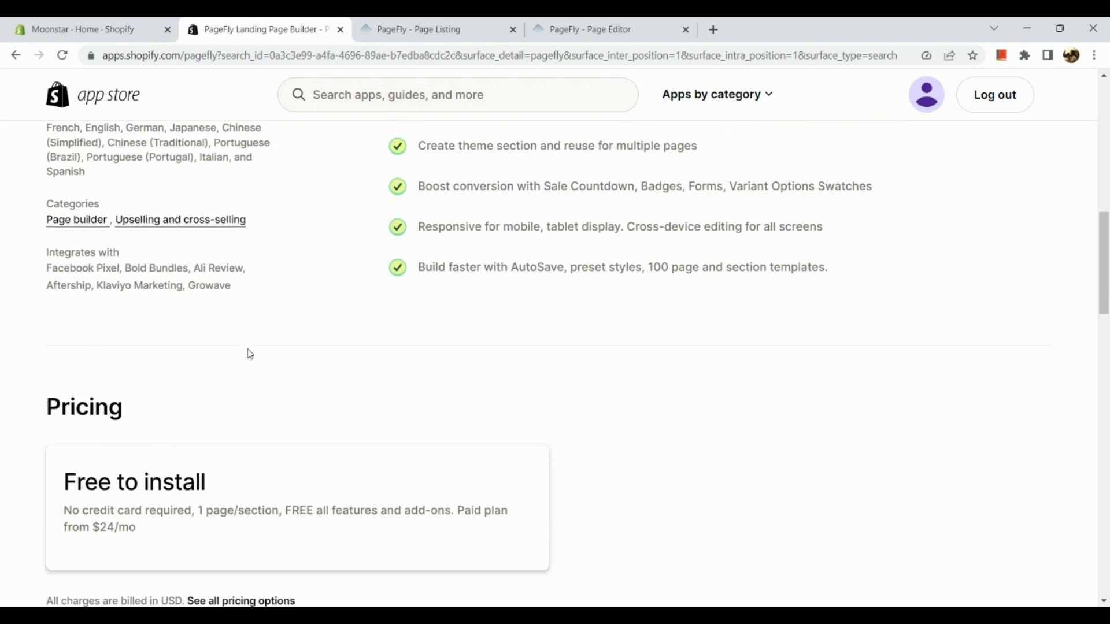
scroll(250, 353, "up", 5)
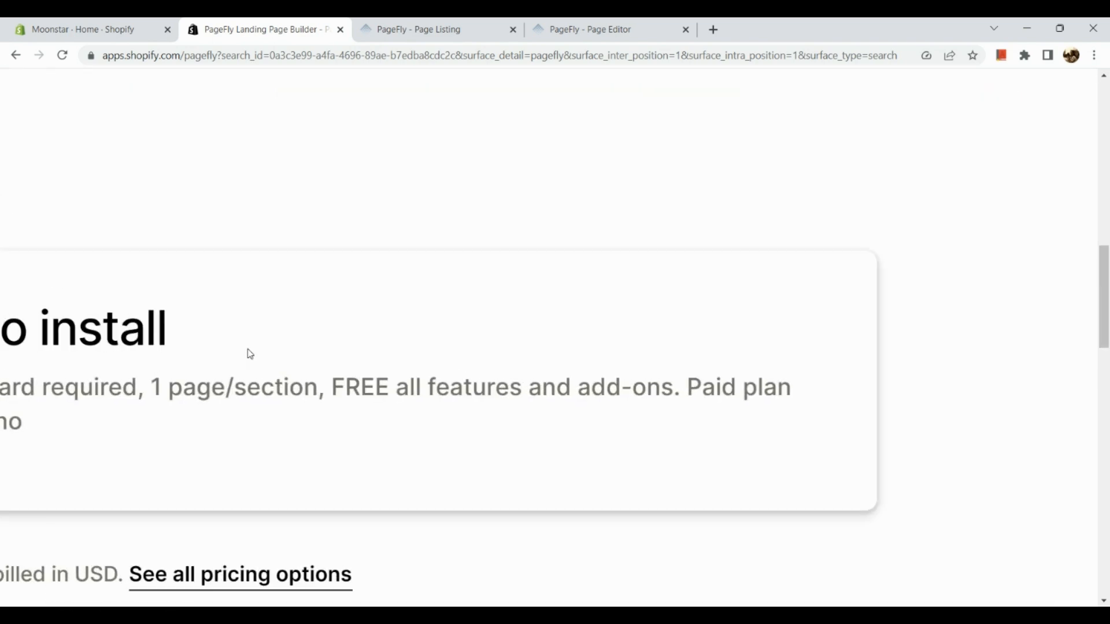
scroll(250, 354, "left", 4)
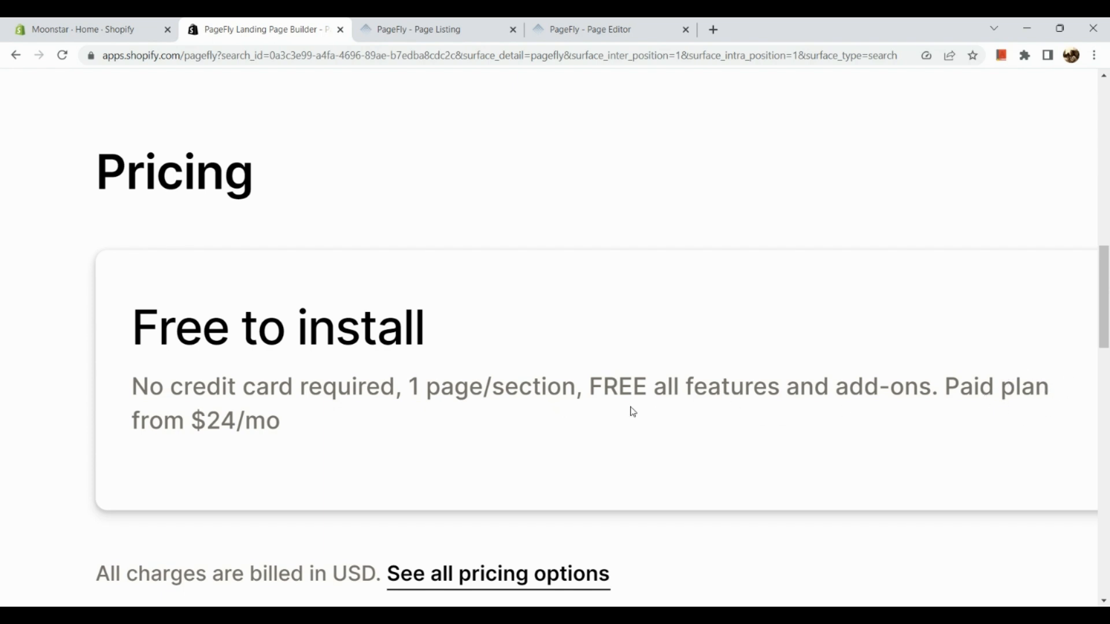
scroll(256, 426, "down", 1)
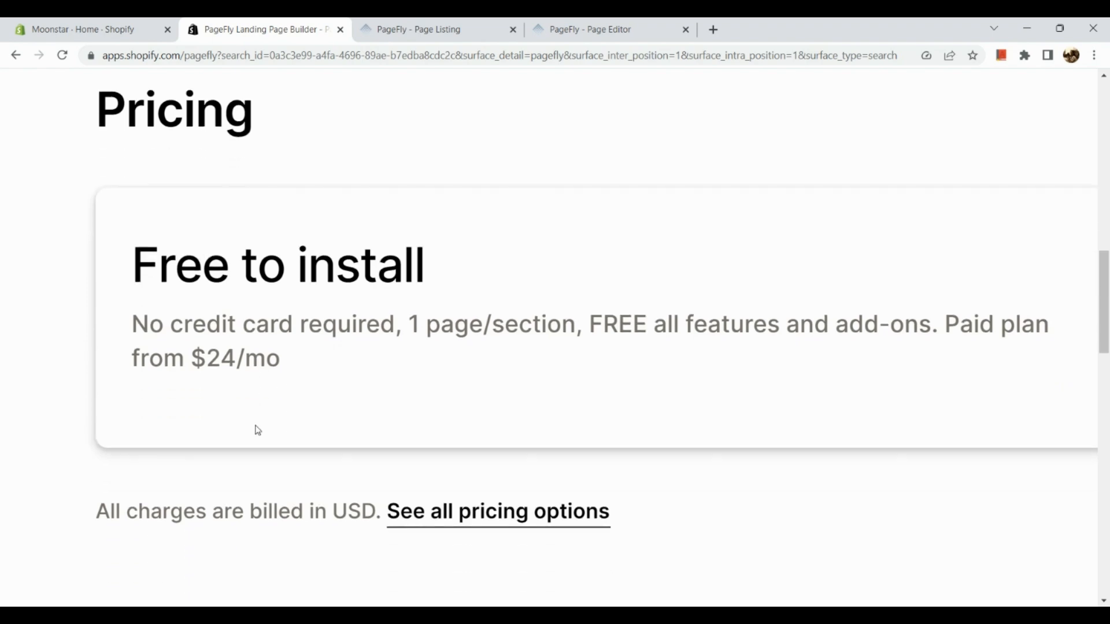
scroll(256, 429, "down", 4)
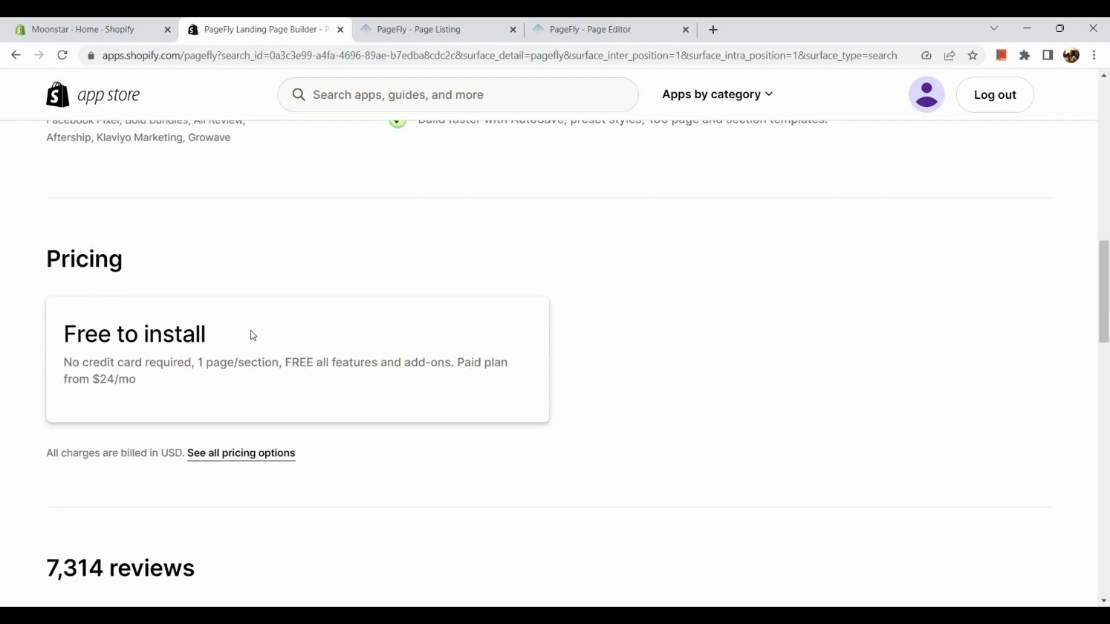
scroll(252, 334, "down", 1)
scroll(141, 343, "up", 3)
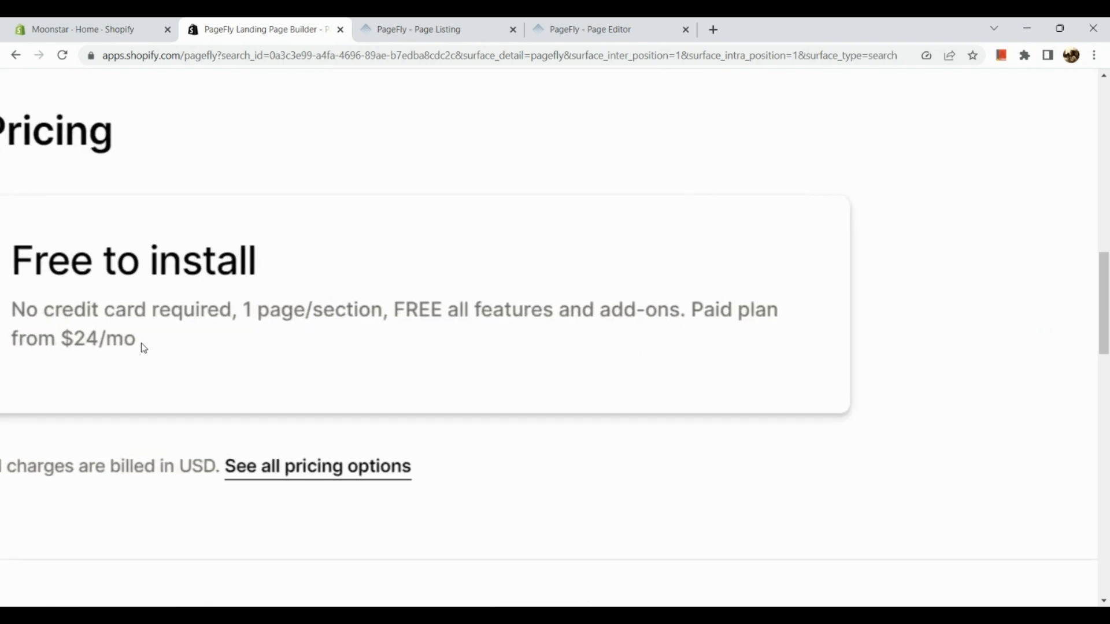
scroll(141, 343, "left", 1)
scroll(144, 347, "down", 3)
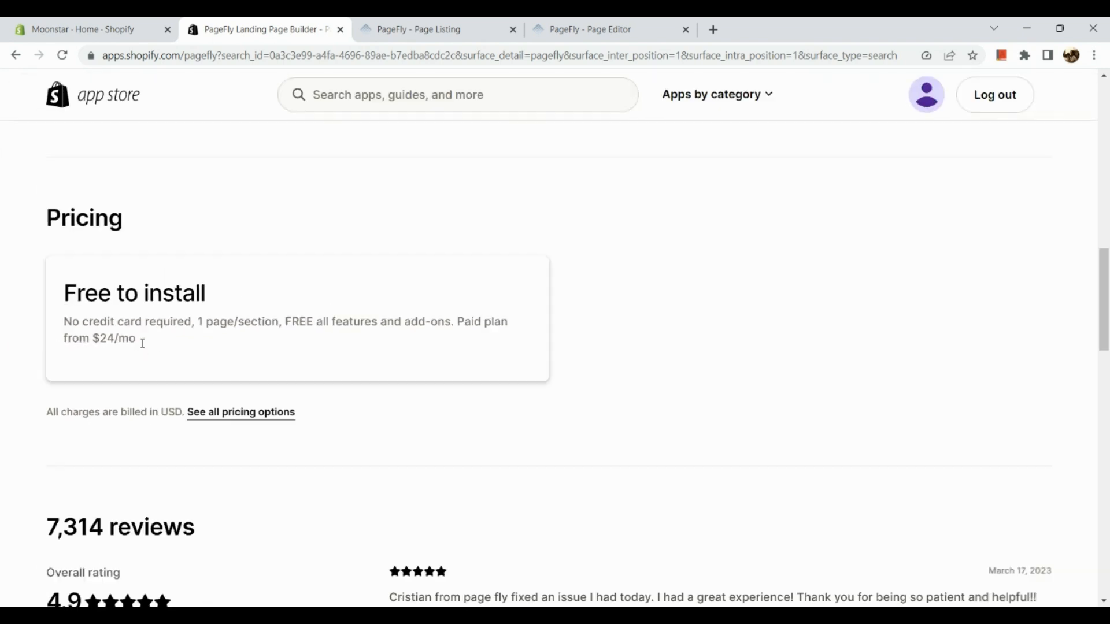
Examine the overall rating and star breakdown in the PageFly listing's reviews section
scroll(391, 316, "down", 3)
scroll(391, 317, "down", 1)
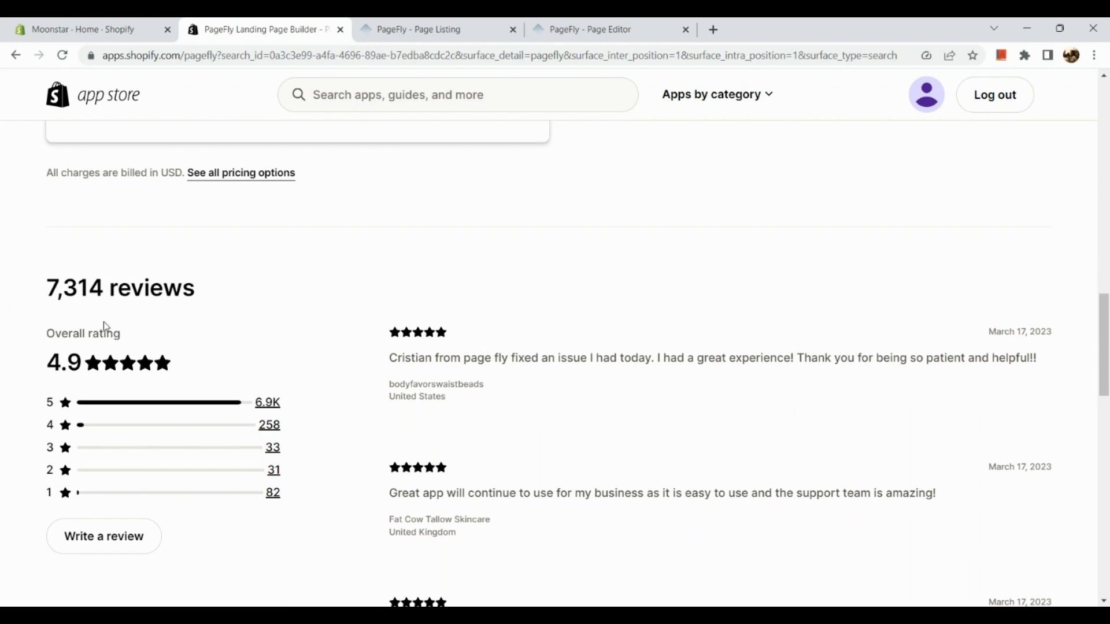
scroll(50, 388, "up", 5)
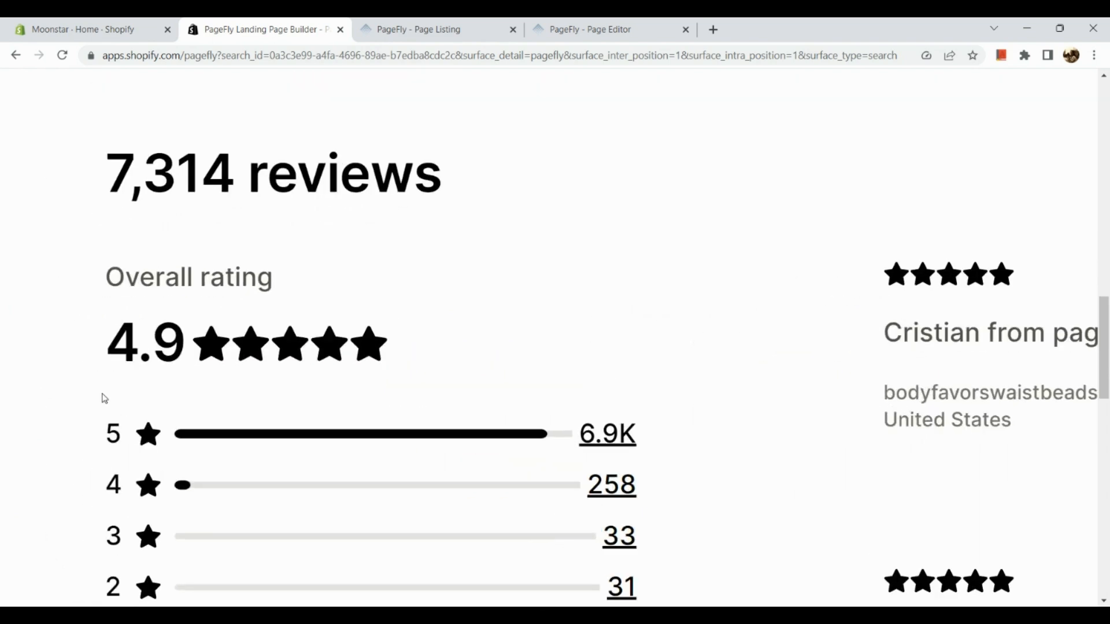
scroll(228, 224, "up", 2)
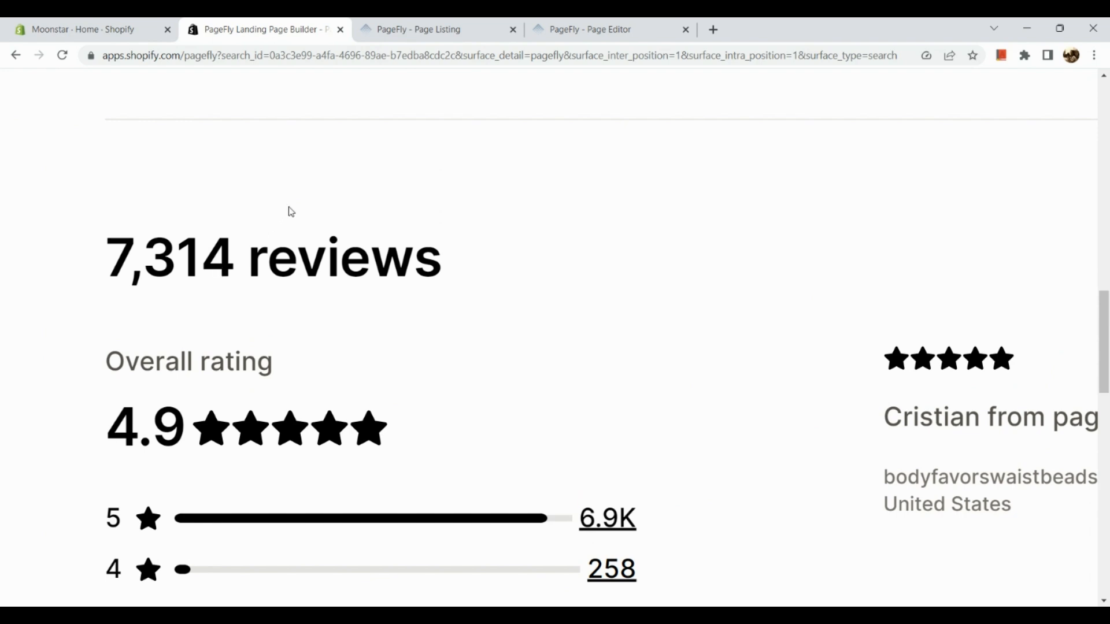
scroll(291, 213, "down", 5)
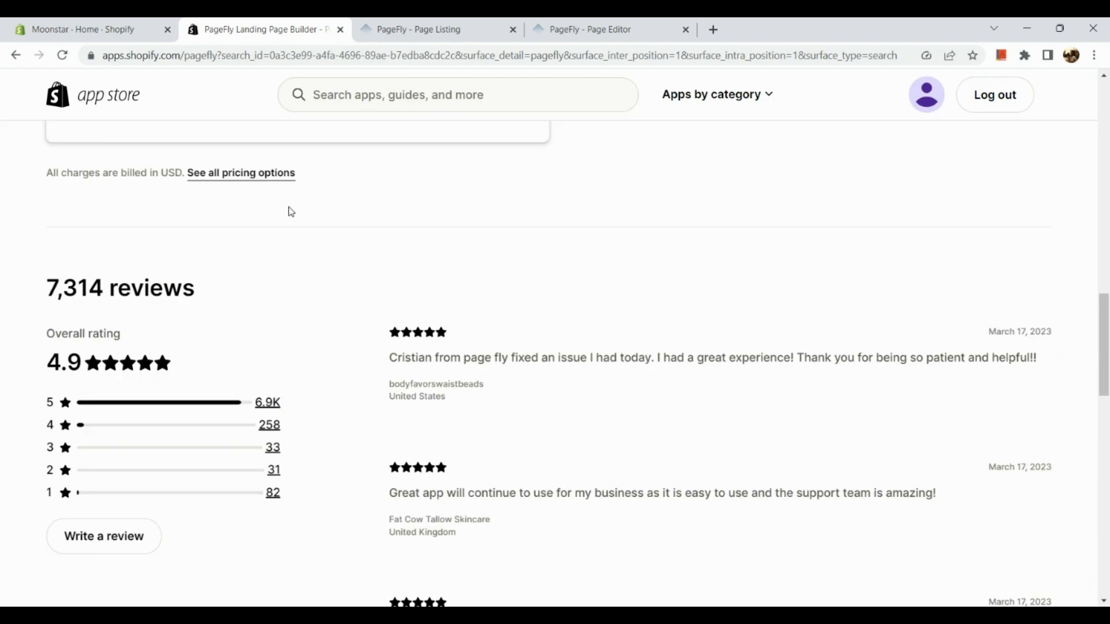
Switch to PageFly's page listing and review the page types available under Pages
left_click(457, 28)
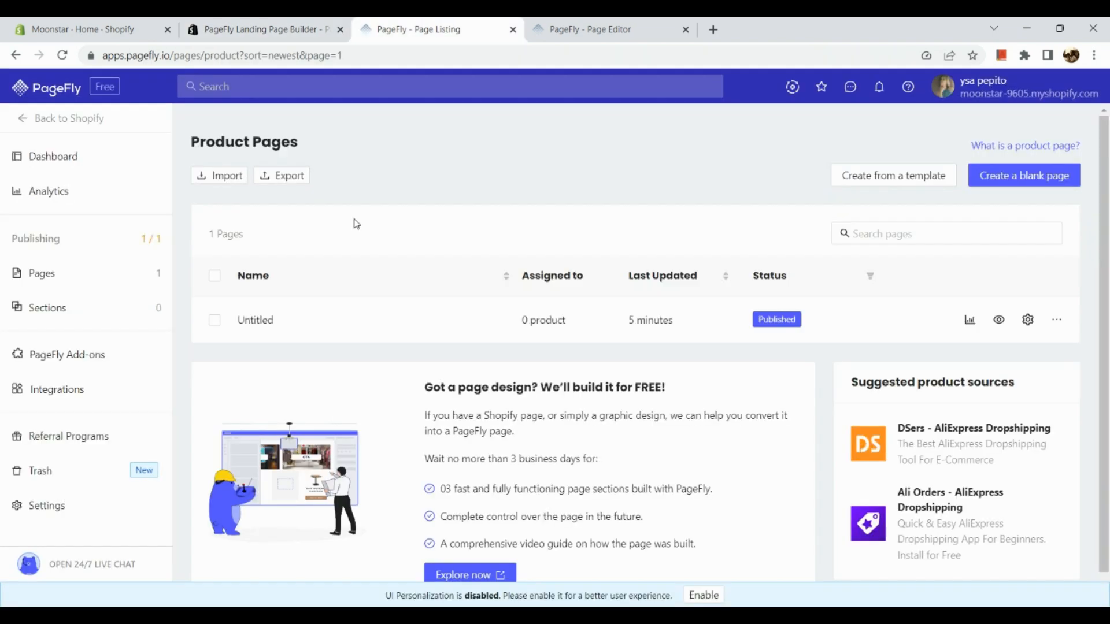
scroll(357, 224, "down", 1)
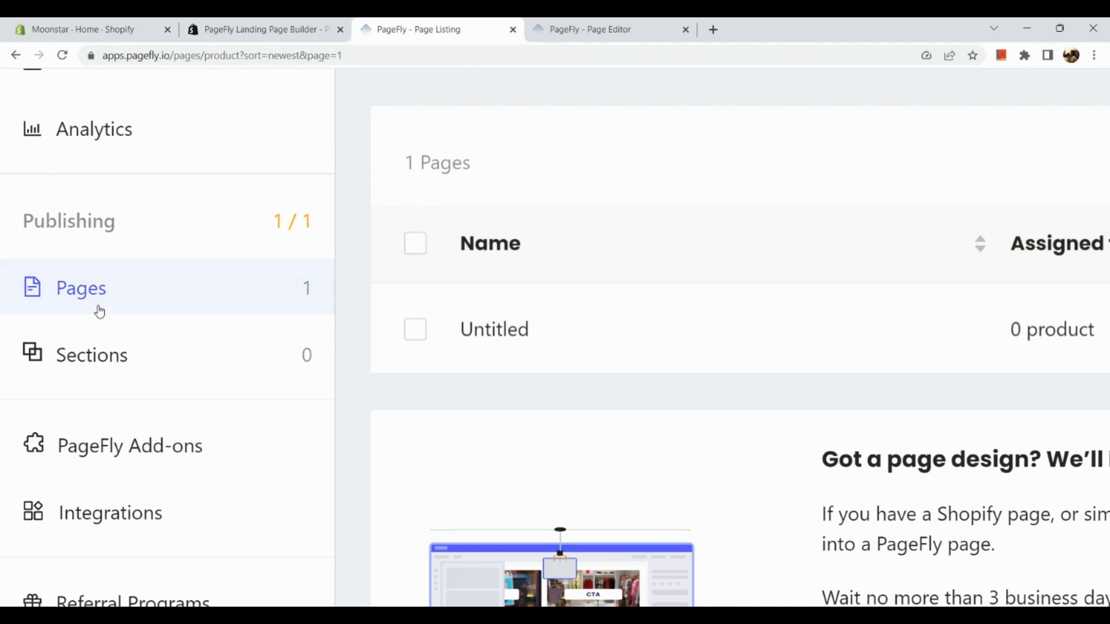
mouse_move(98, 311)
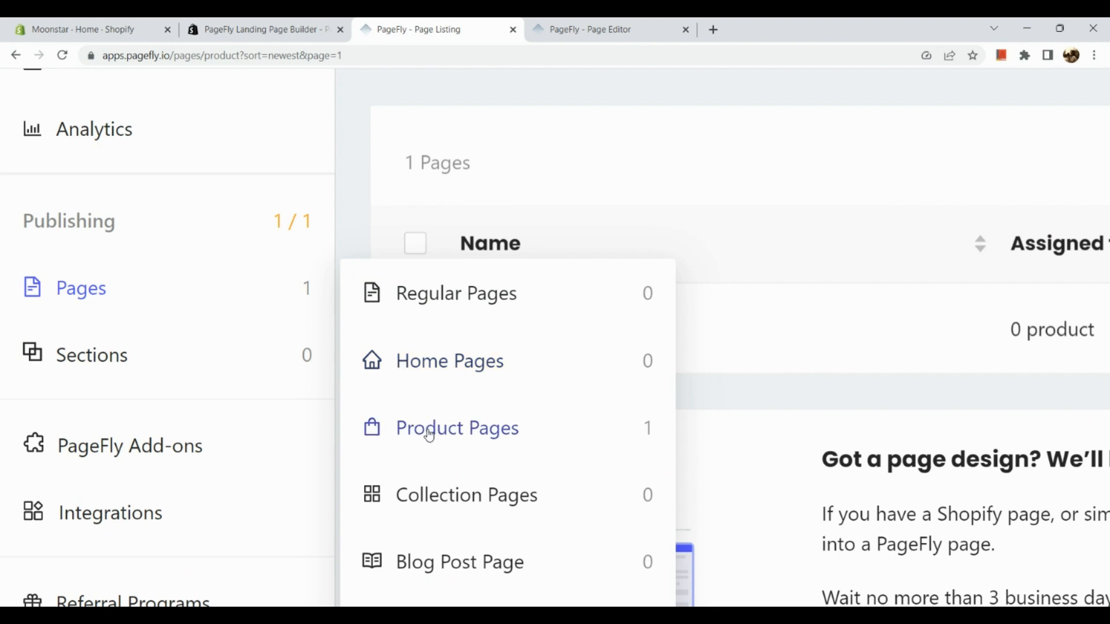
scroll(428, 515, "down", 3)
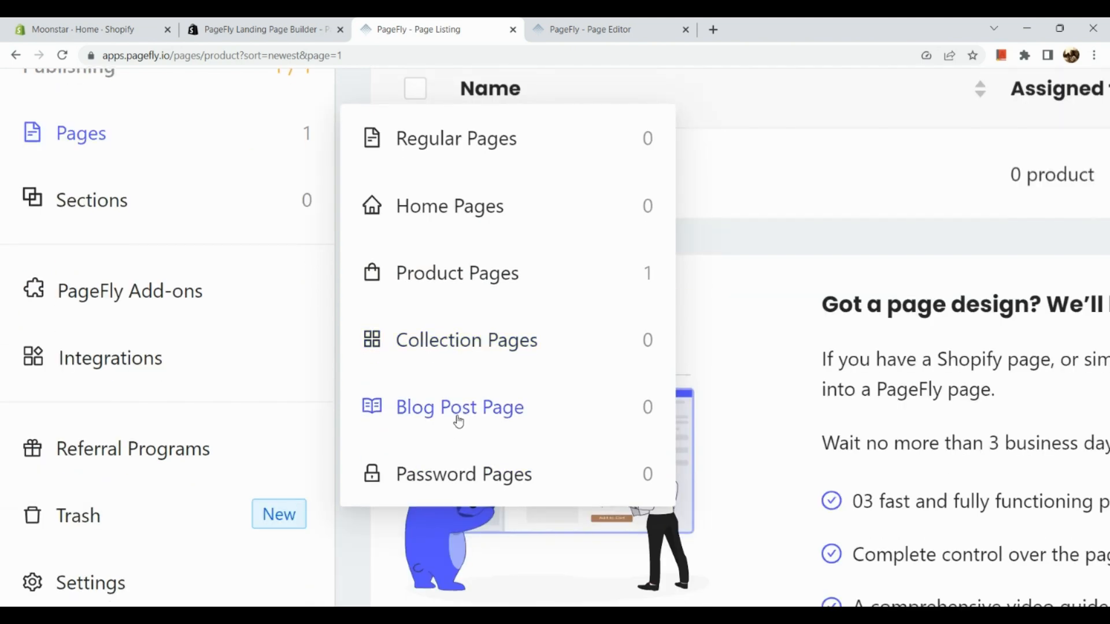
Open PageFly's Sections page and read the explanation of what a section is
left_click(303, 225)
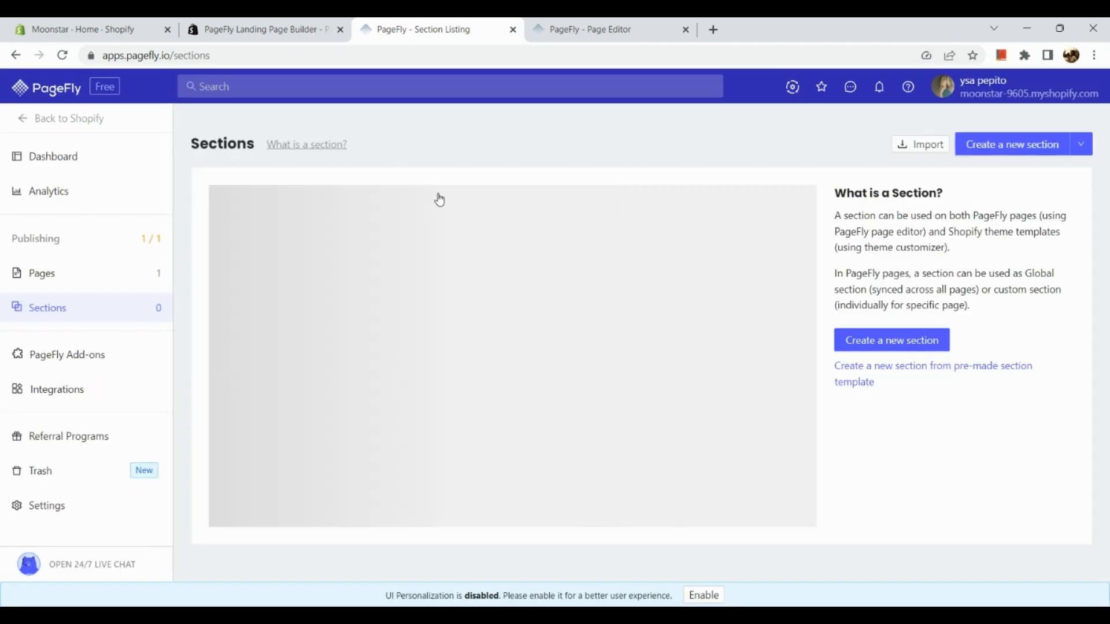
scroll(851, 273, "up", 5)
scroll(851, 272, "right", 3)
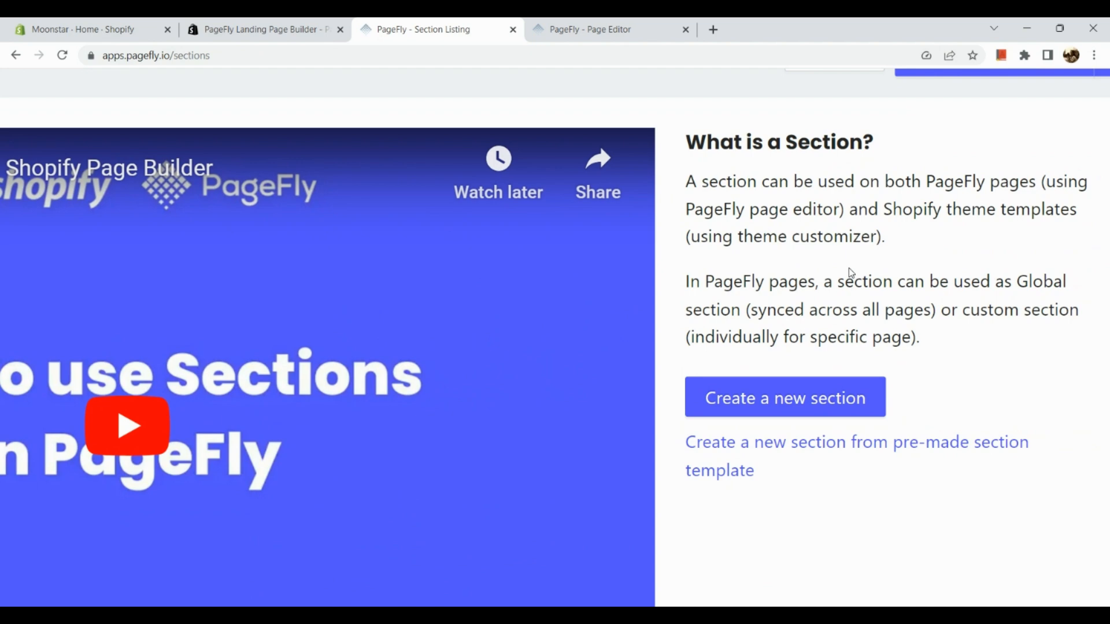
scroll(851, 273, "right", 1)
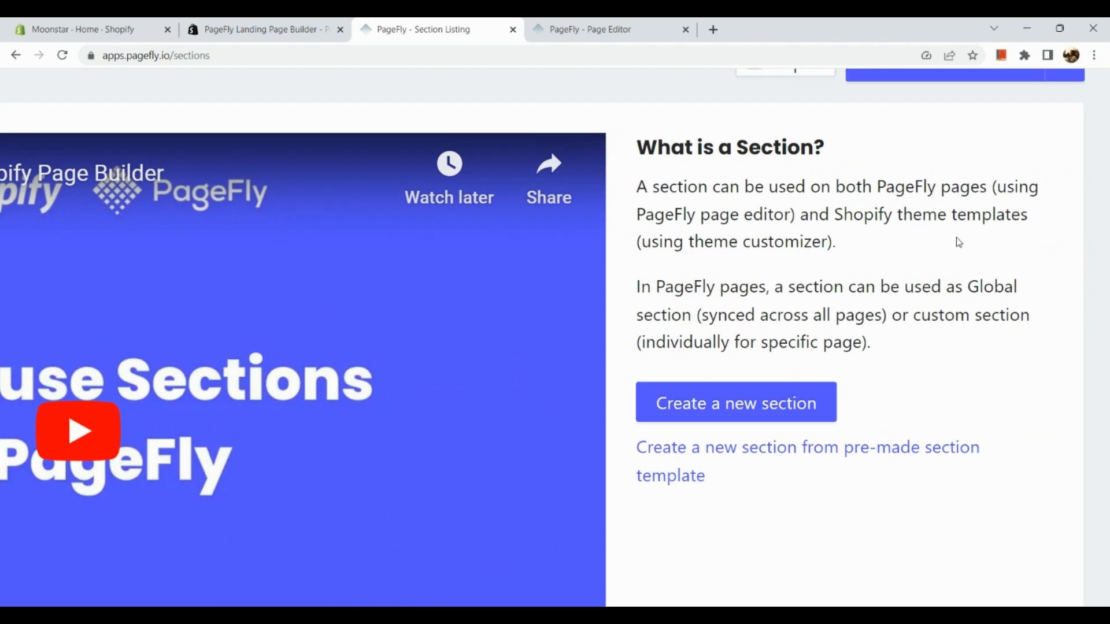
Read the rest of the section explanation, covering global and custom sections and the options for creating one
scroll(1005, 238, "down", 3)
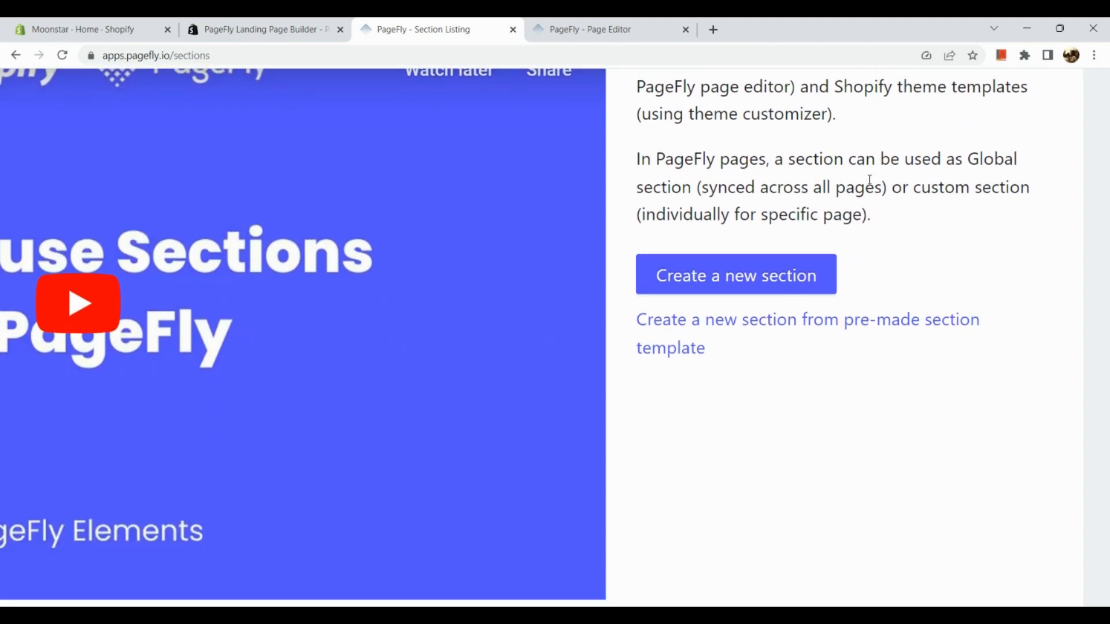
scroll(870, 180, "down", 1)
scroll(942, 185, "down", 1)
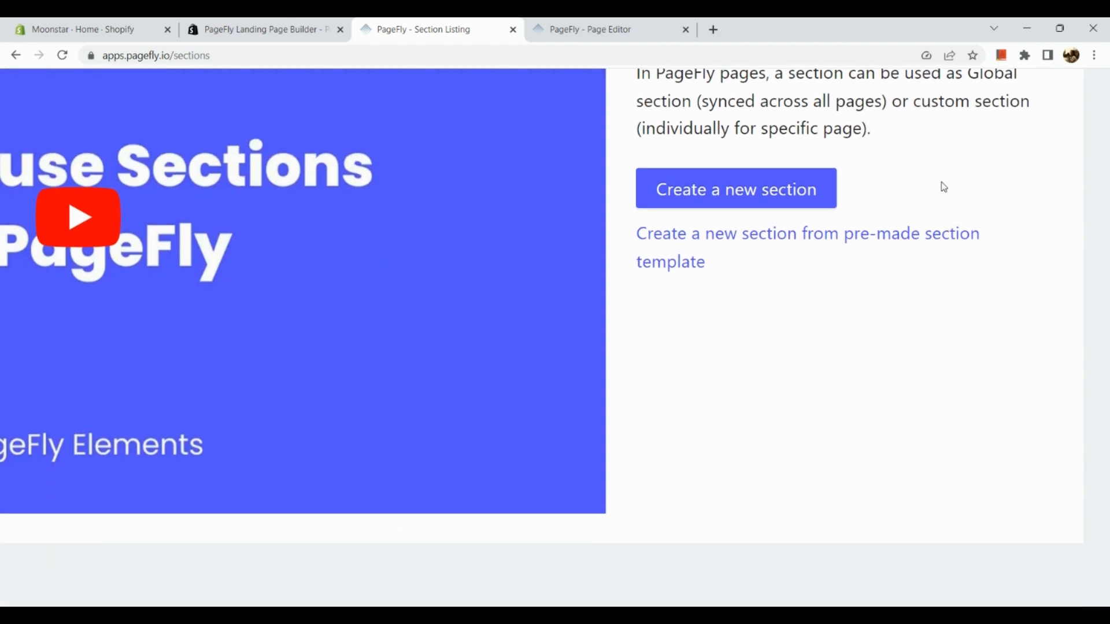
scroll(943, 186, "down", 5)
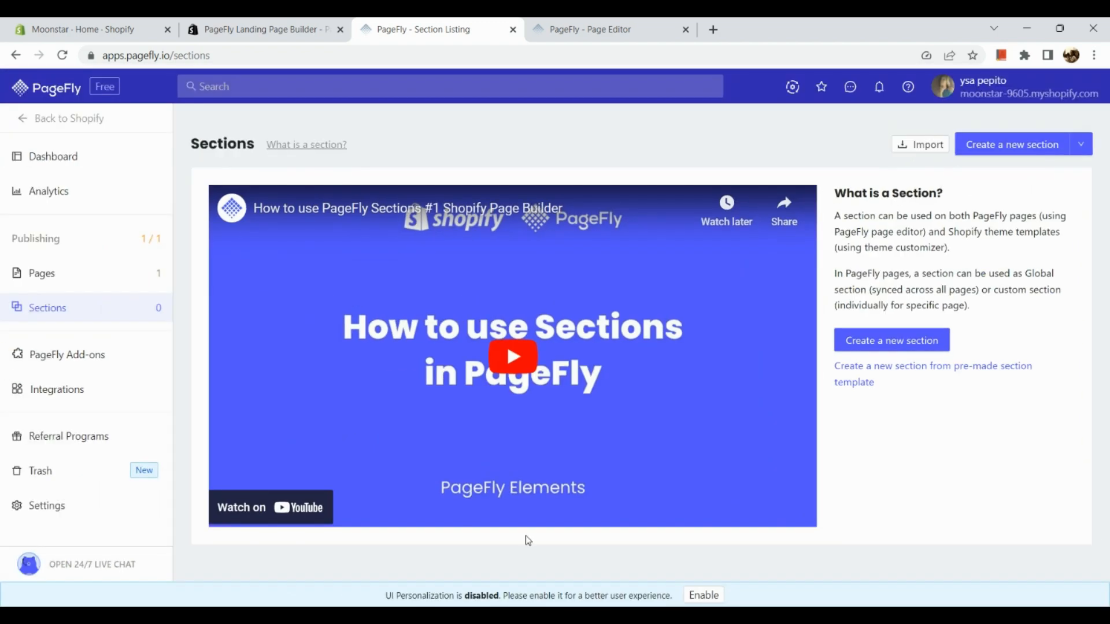
Open the Product Pages listing and examine its options for creating a page
mouse_move(156, 284)
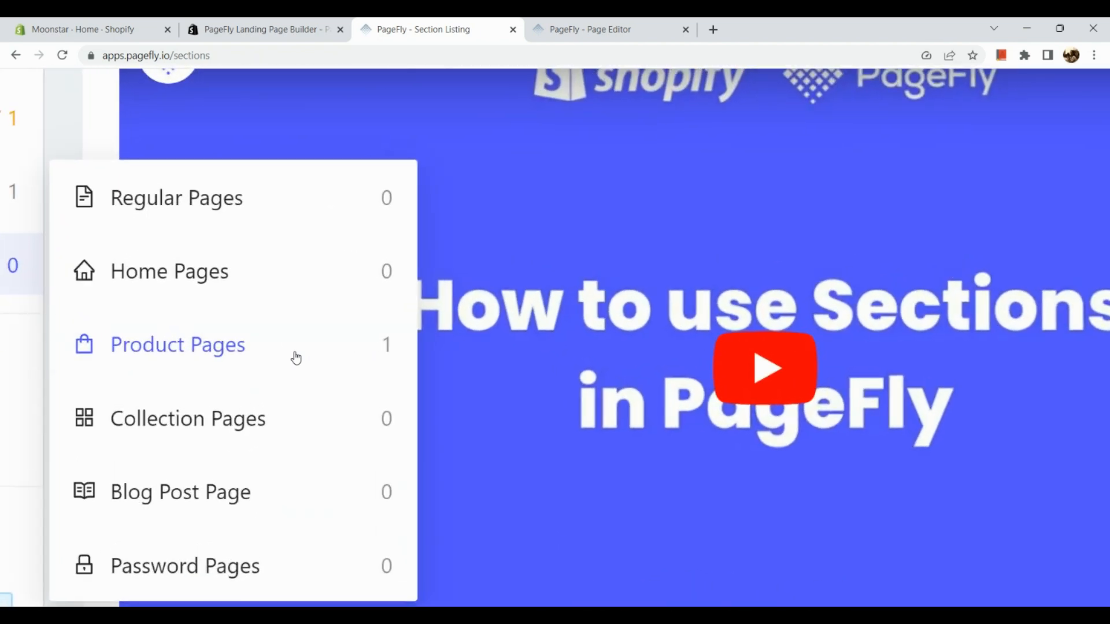
left_click(296, 358)
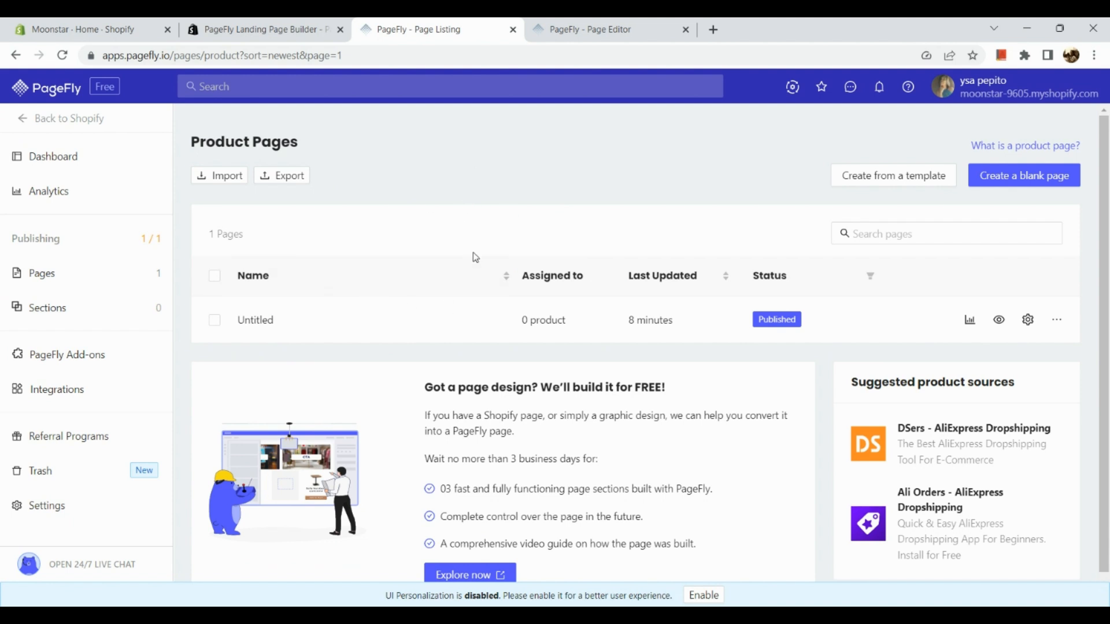
scroll(821, 198, "up", 5)
scroll(821, 198, "right", 3)
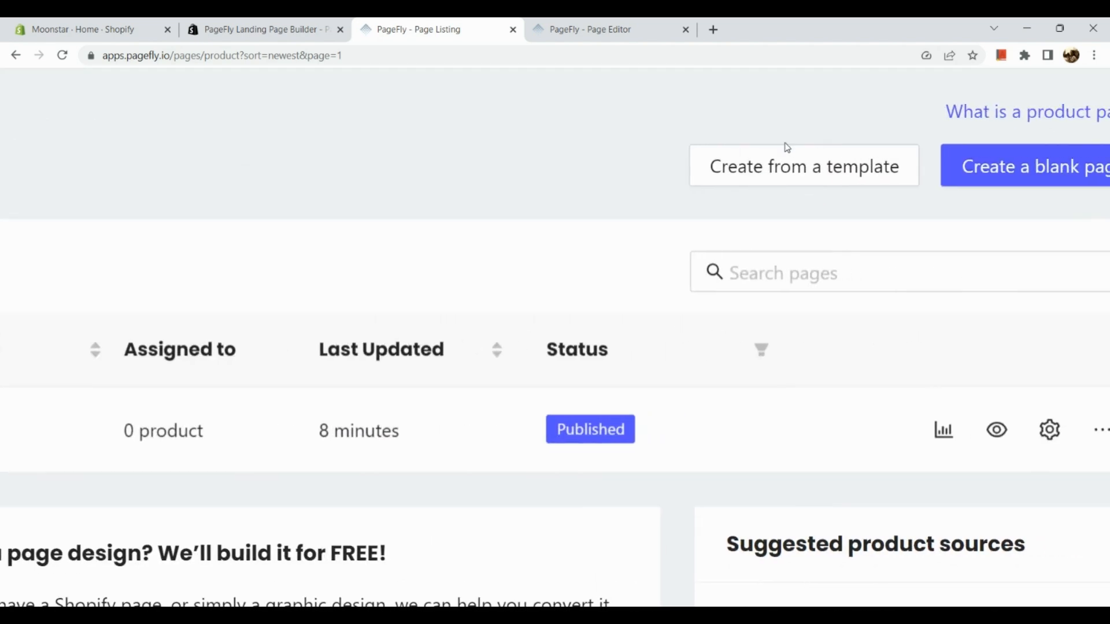
scroll(840, 185, "right", 2)
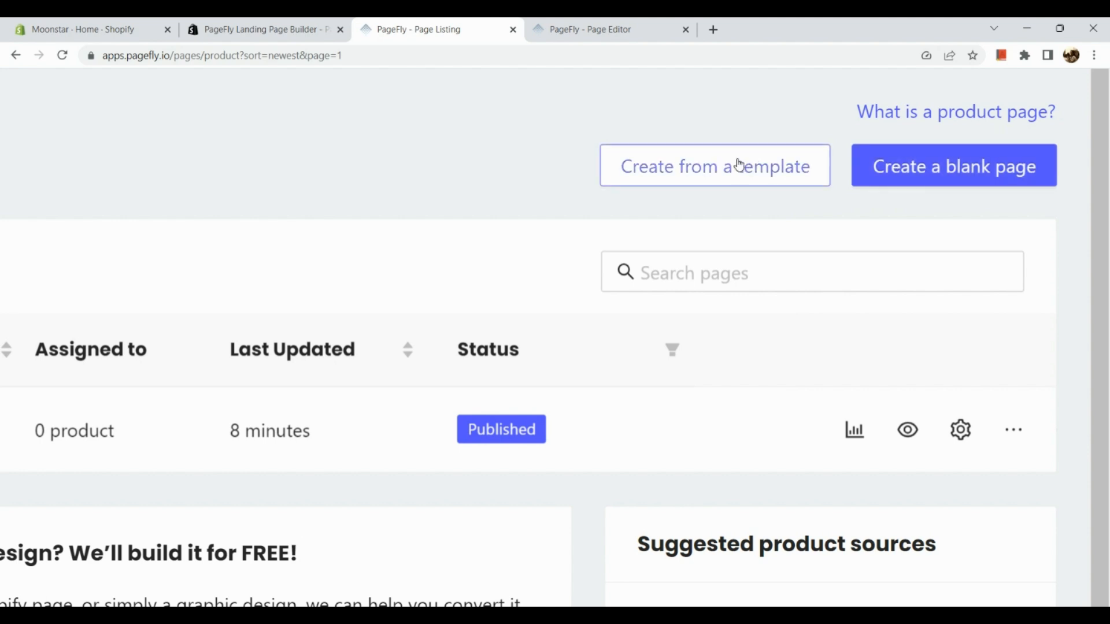
scroll(739, 165, "up", 1)
scroll(739, 165, "up", 2)
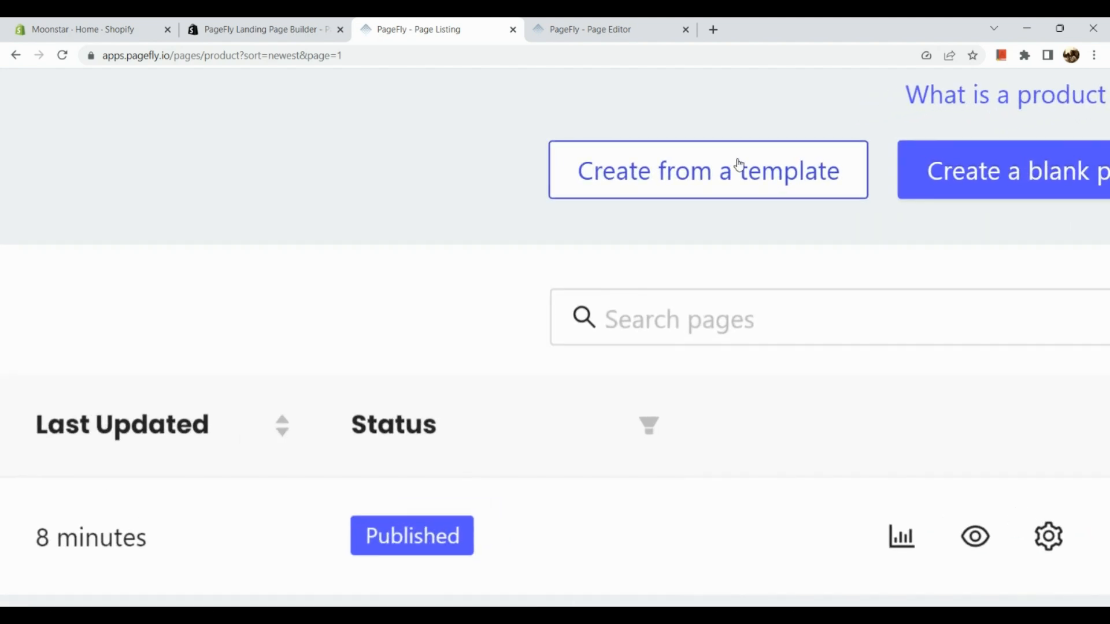
Start creating a product page from a template and browse the available Product Page templates
left_click(739, 165)
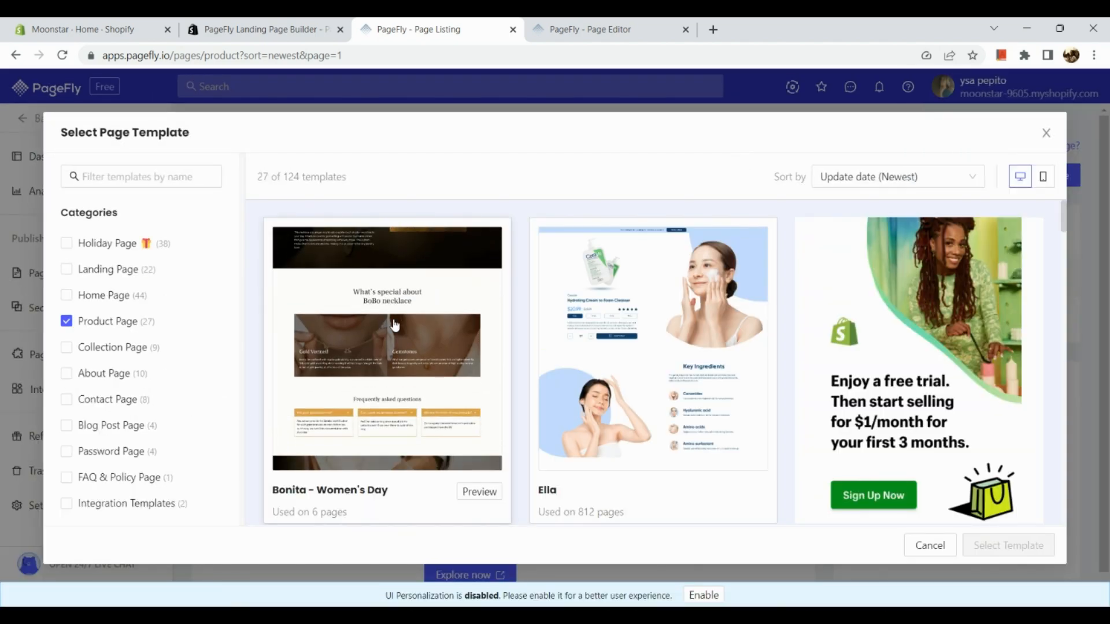
scroll(444, 352, "down", 3)
scroll(629, 426, "down", 7)
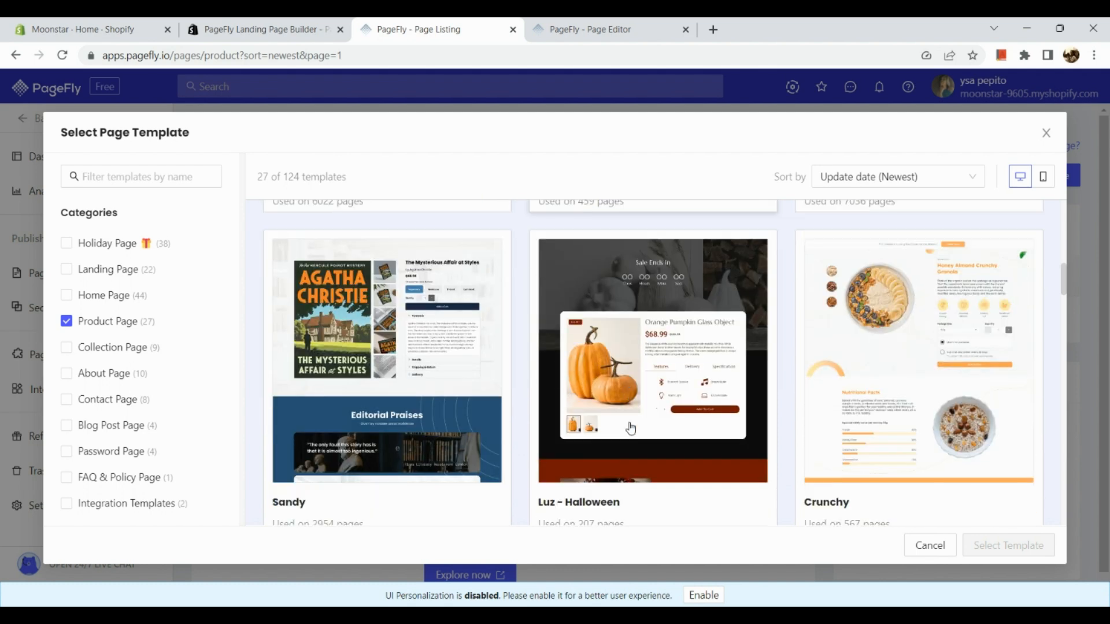
scroll(630, 428, "down", 8)
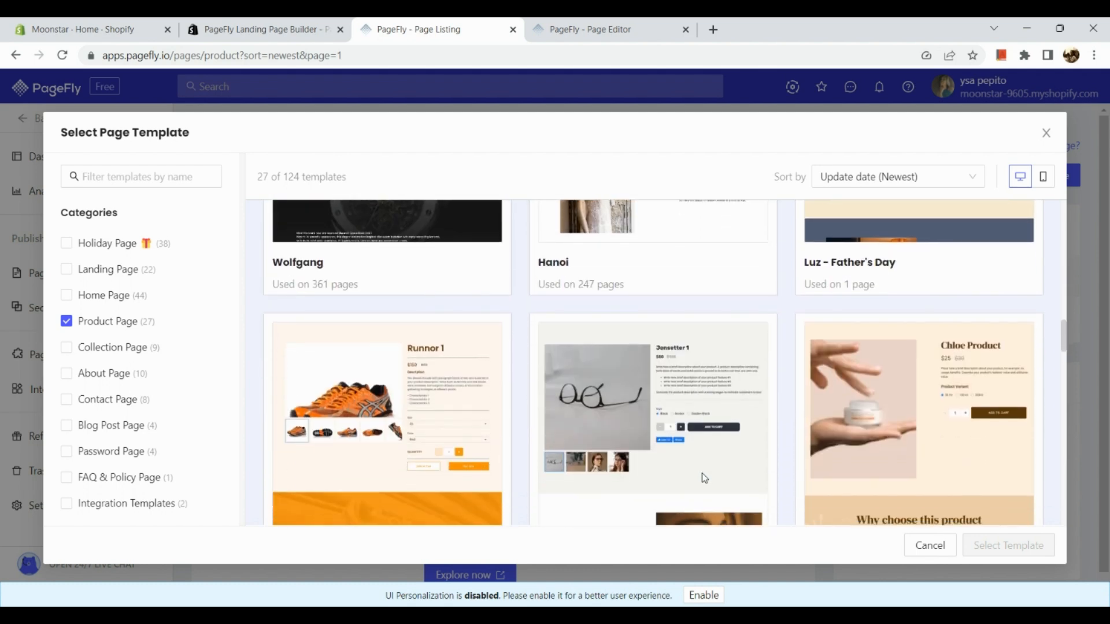
scroll(704, 479, "down", 5)
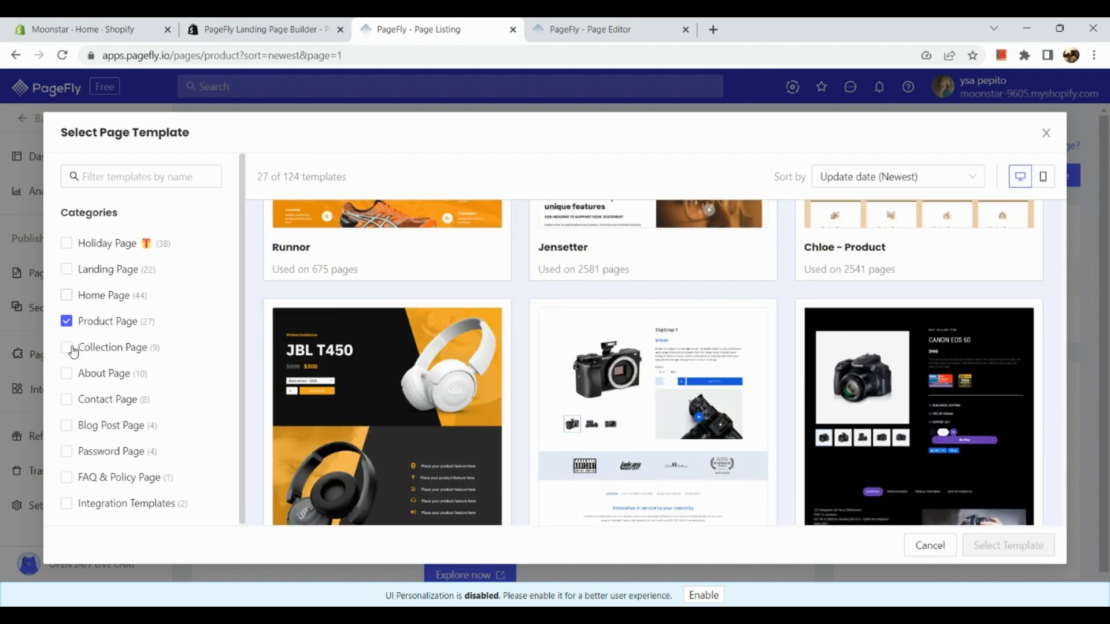
Filter the page templates to the Home Page category instead of Product Page and browse the designs
left_click(73, 298)
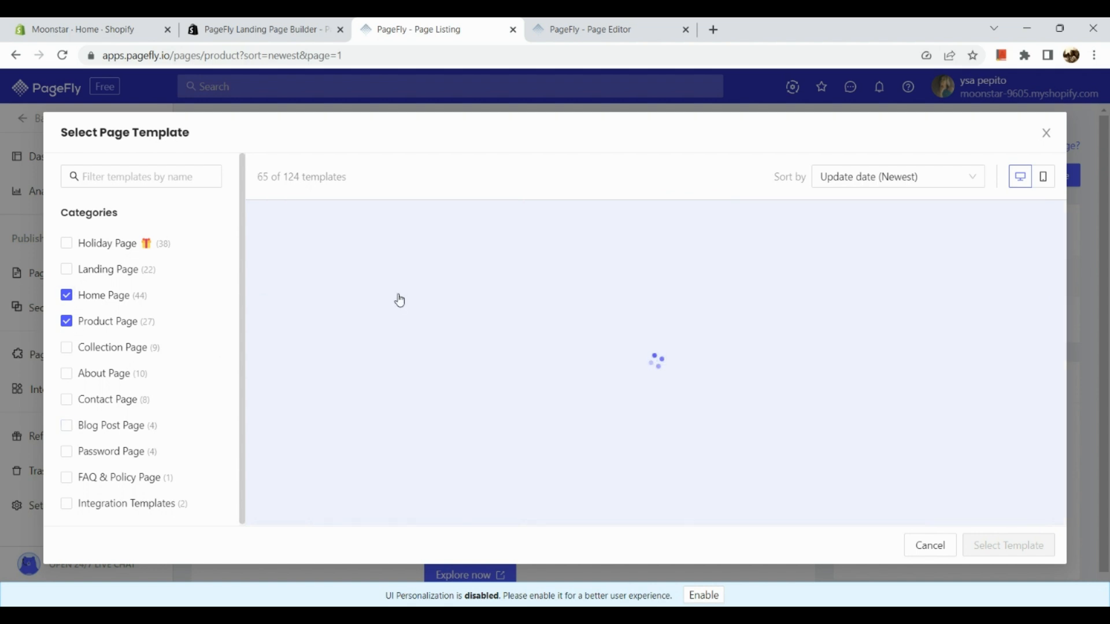
scroll(471, 354, "down", 5)
scroll(473, 354, "down", 10)
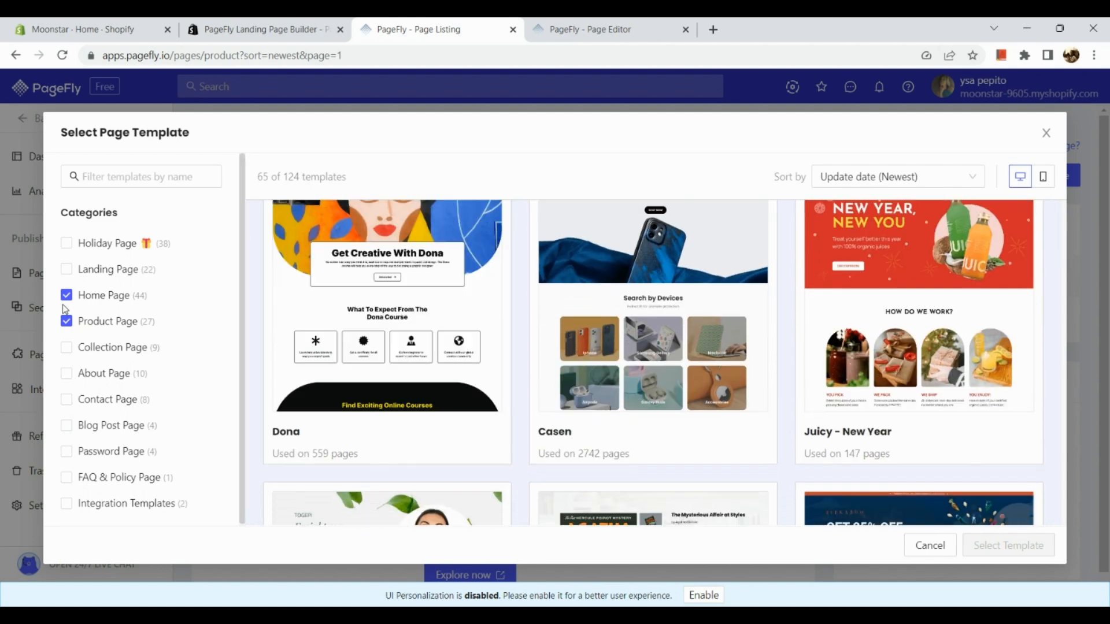
left_click(66, 322)
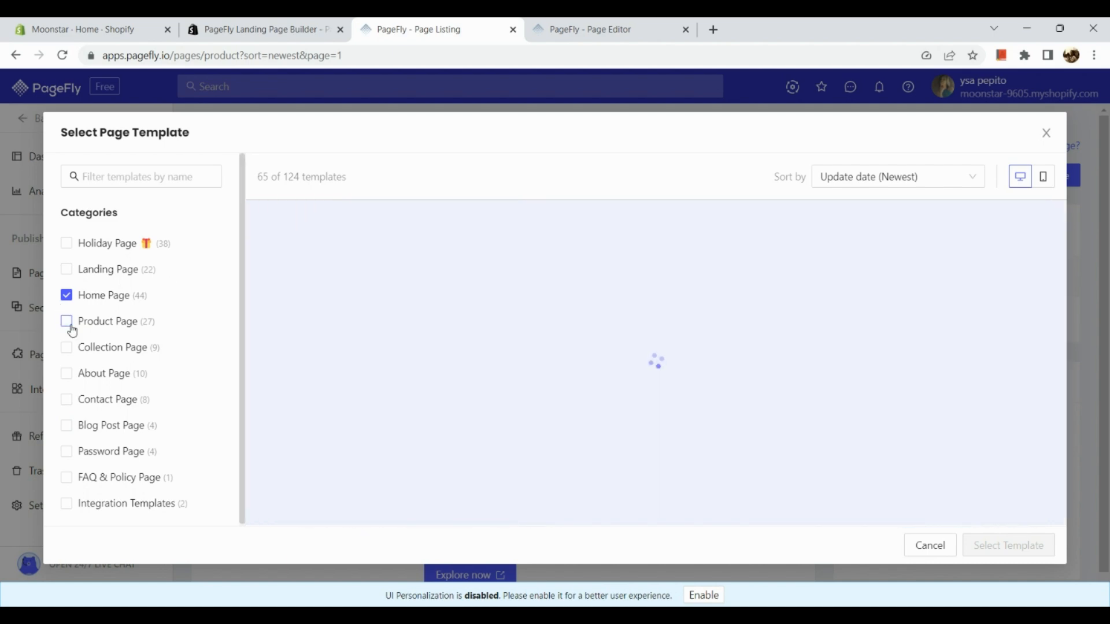
scroll(480, 338, "down", 10)
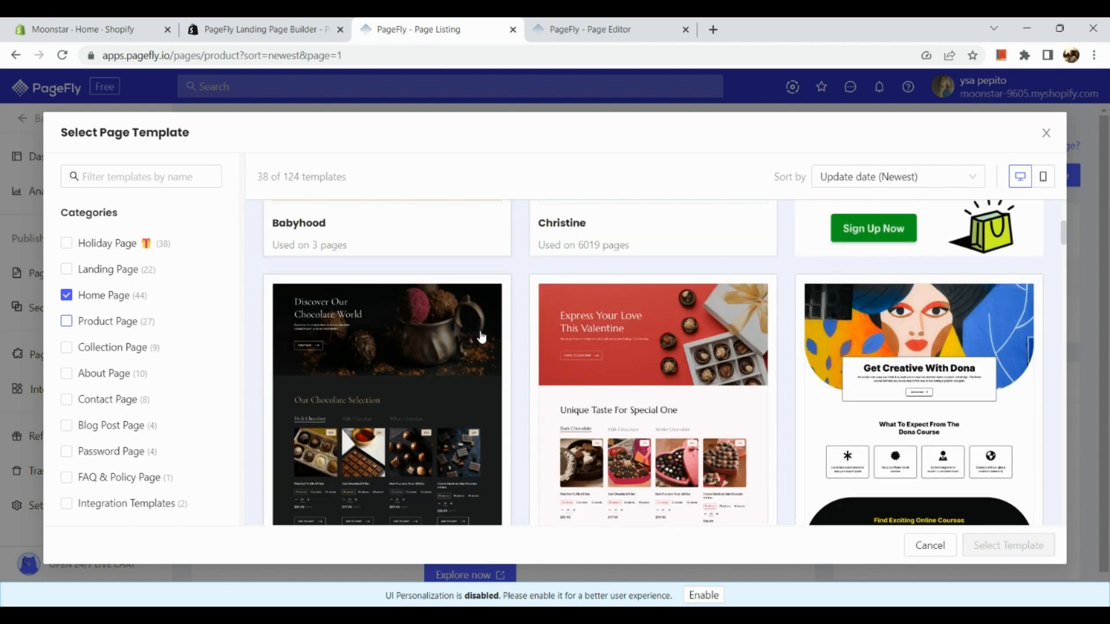
scroll(480, 335, "down", 3)
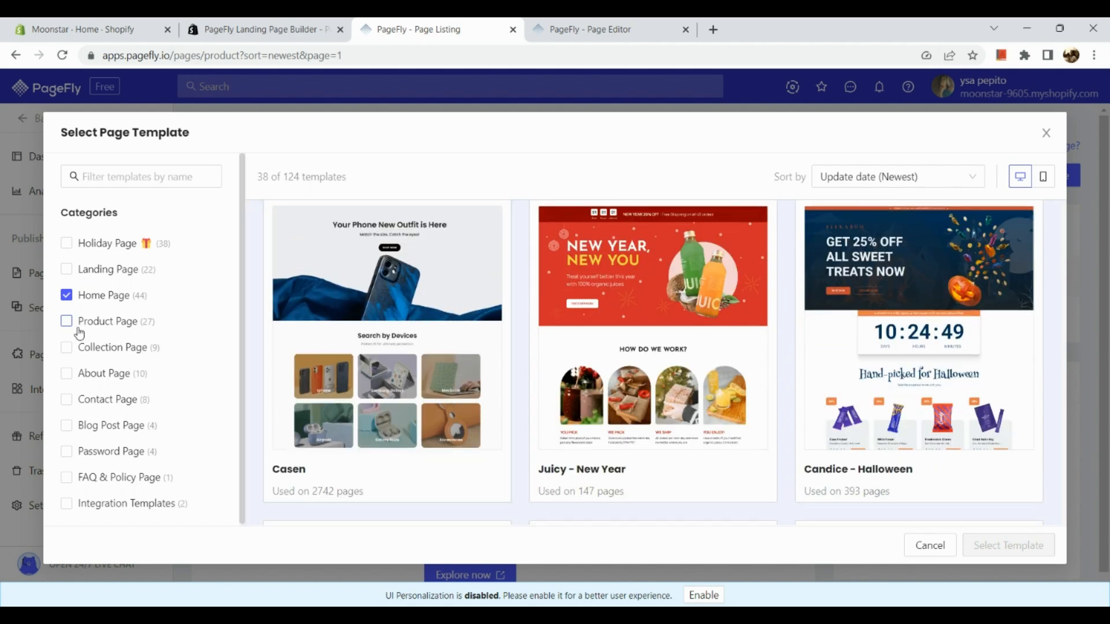
left_click(75, 323)
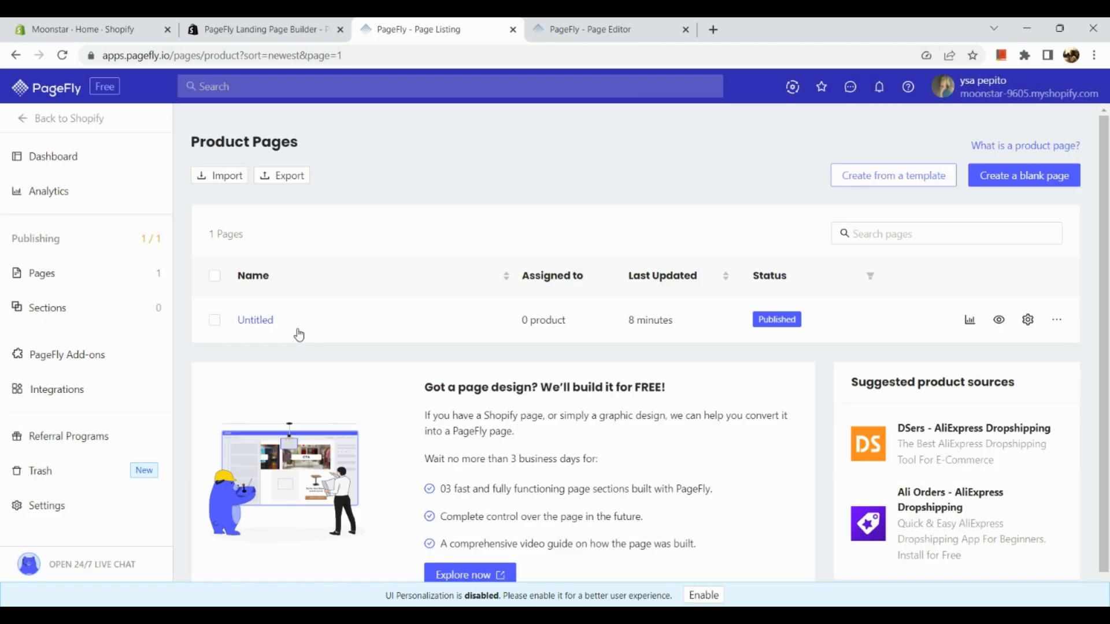
Open the Untitled product page in the page editor and close the older Page Editor browser tab
left_click(282, 330)
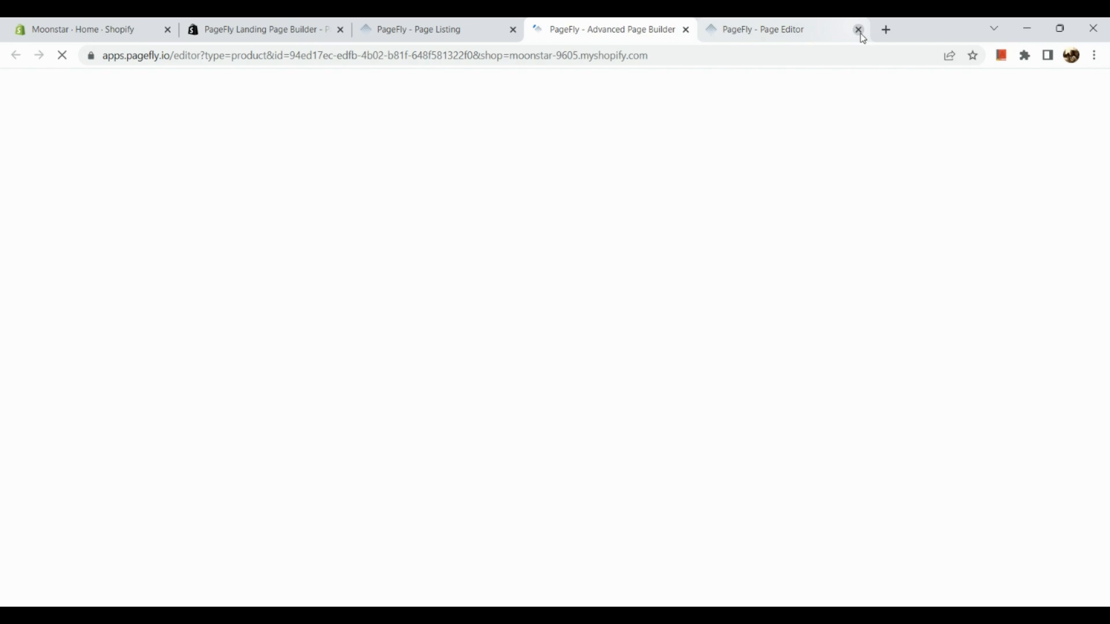
left_click(861, 33)
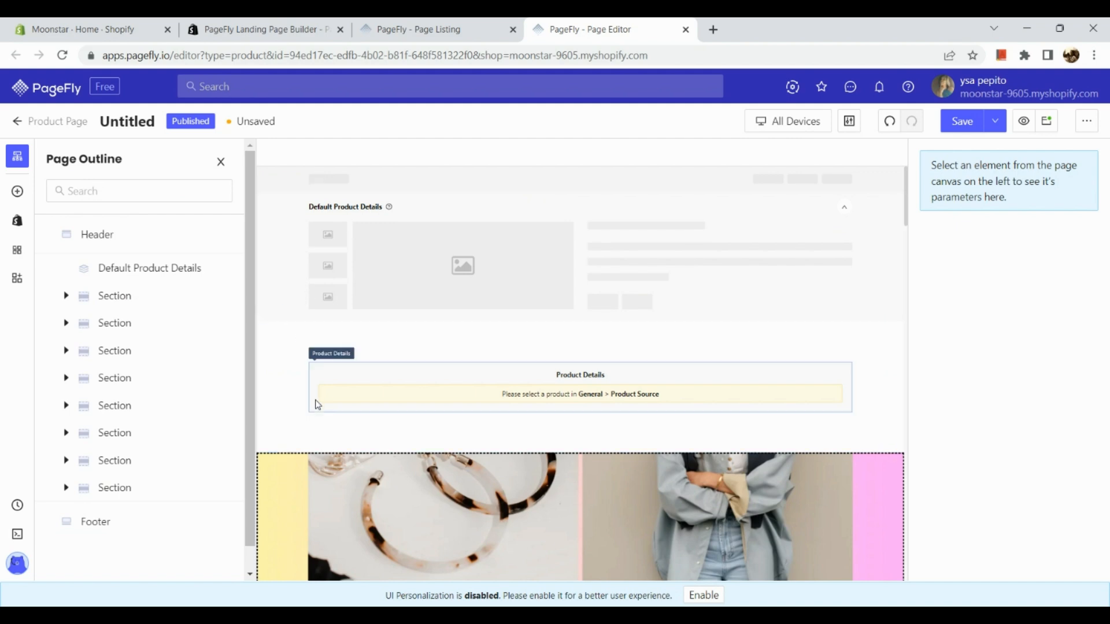
Review the Page Outline of the product page and select its Header
scroll(76, 301, "up", 5)
scroll(77, 303, "left", 2)
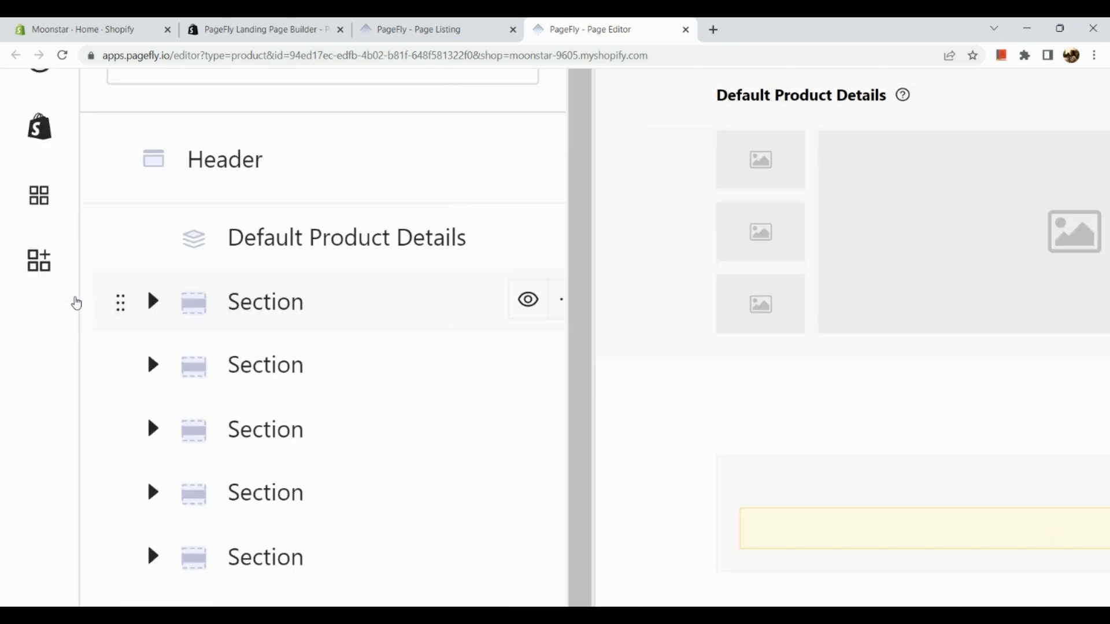
scroll(76, 302, "up", 5)
scroll(76, 302, "down", 1)
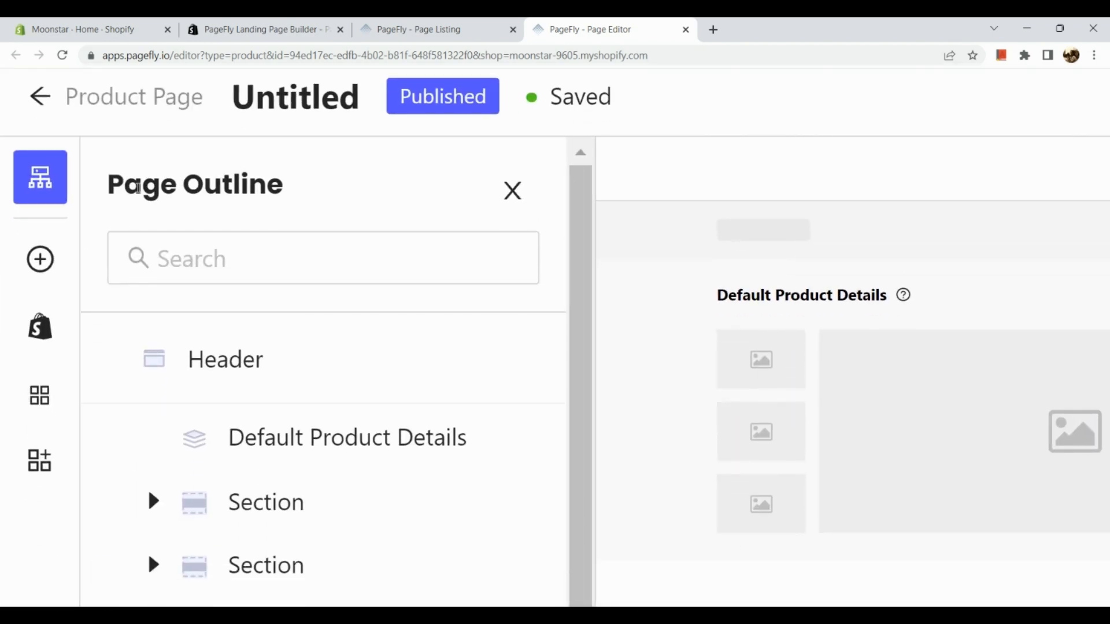
scroll(215, 380, "down", 3)
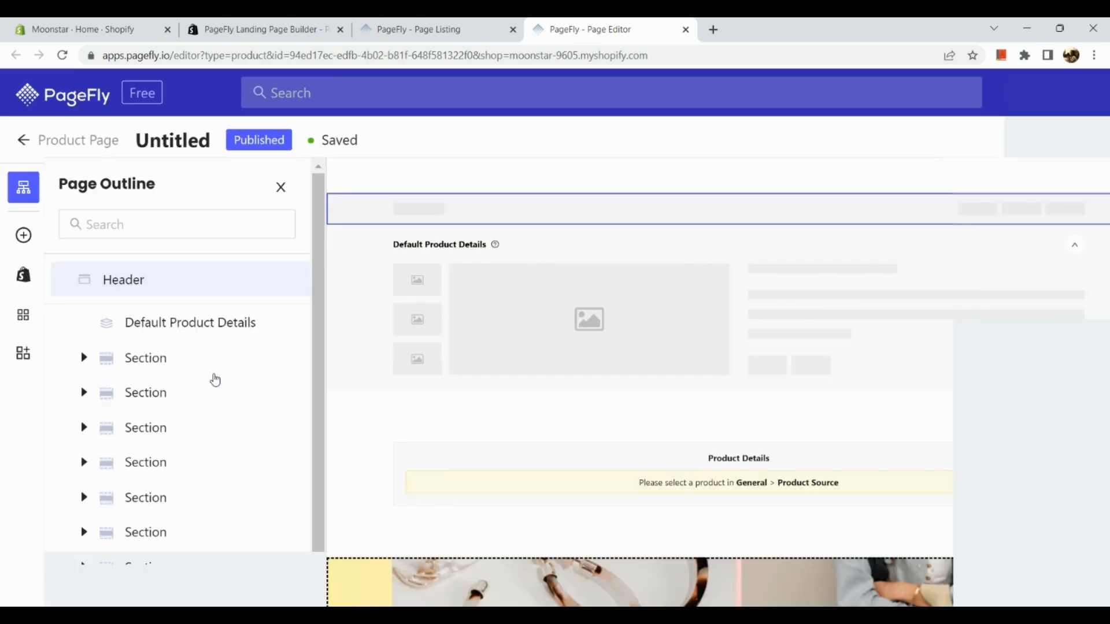
scroll(215, 379, "down", 2)
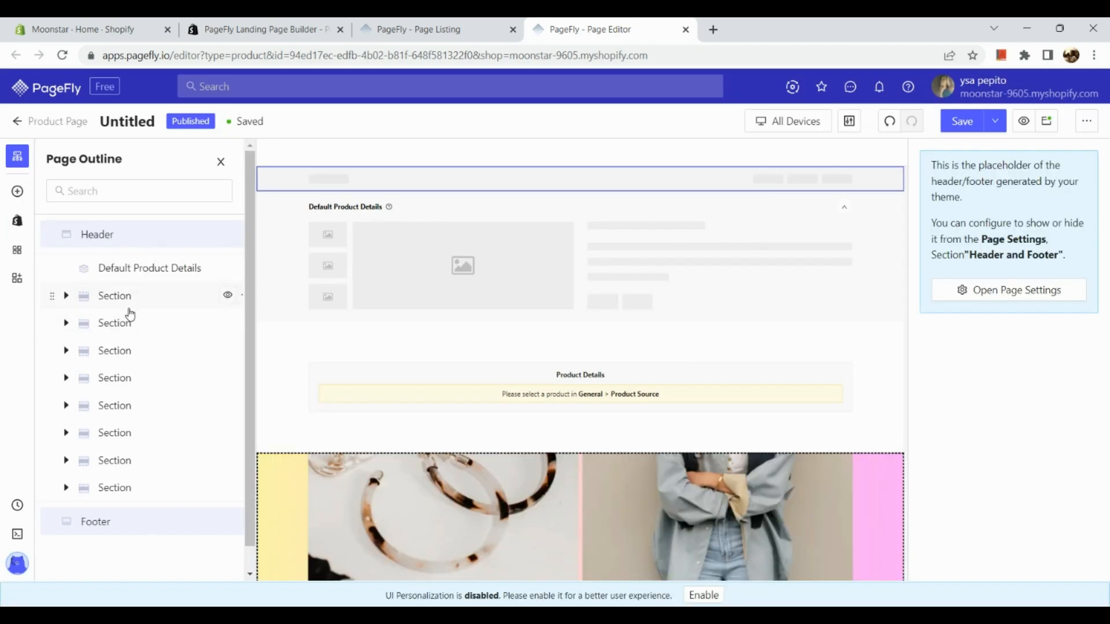
Select the COMPETITIVE ADVANTAGE section in the page outline and look at the content below it on the canvas
left_click(130, 312)
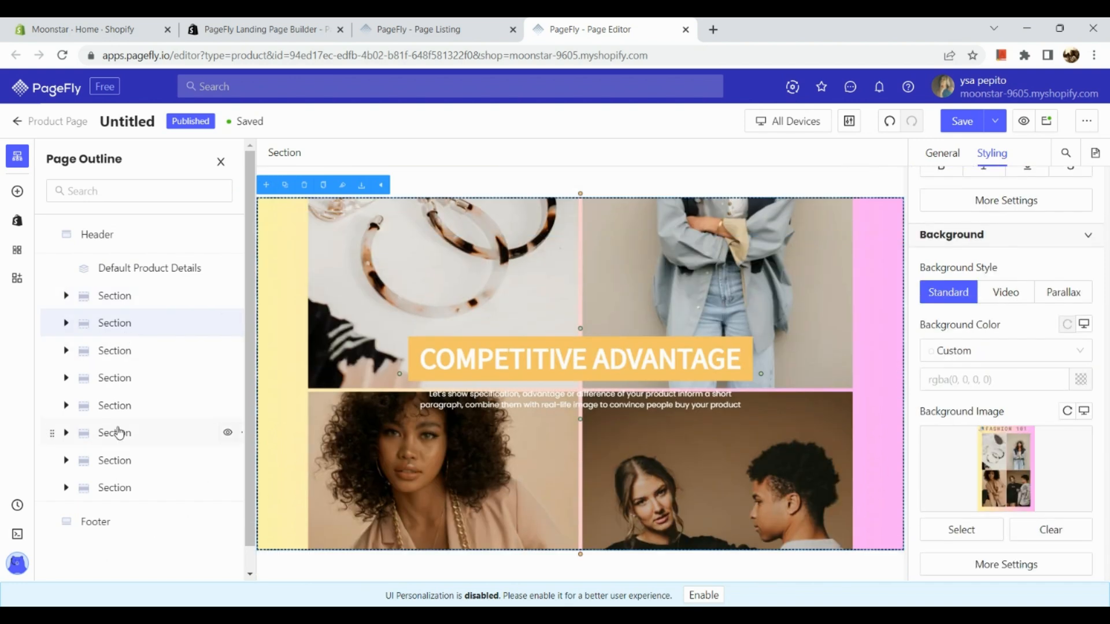
scroll(119, 433, "down", 1)
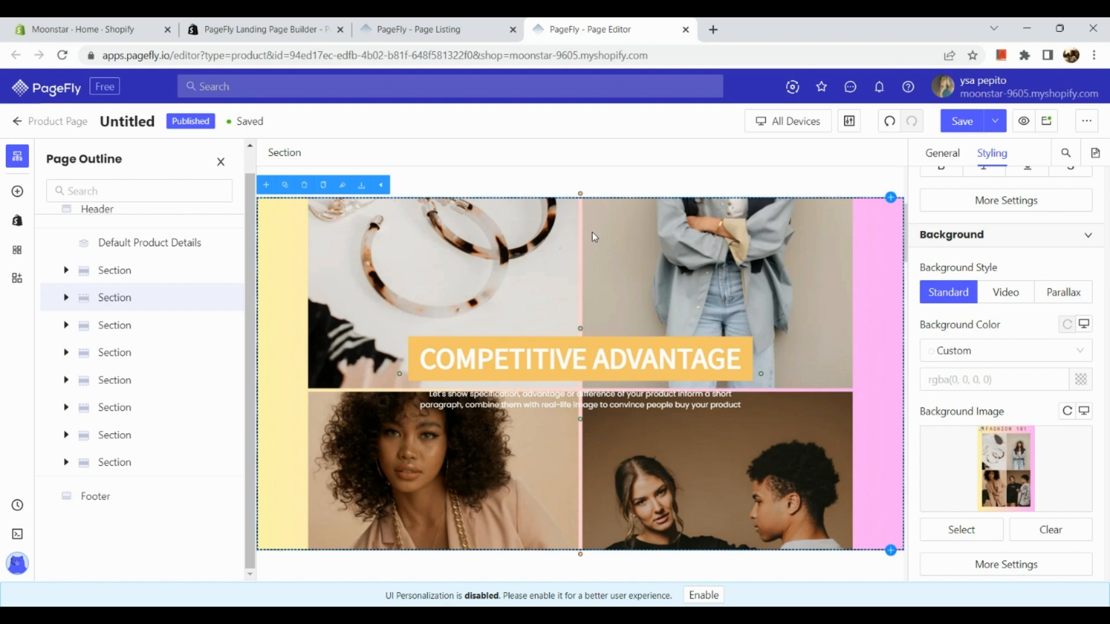
scroll(592, 232, "down", 6)
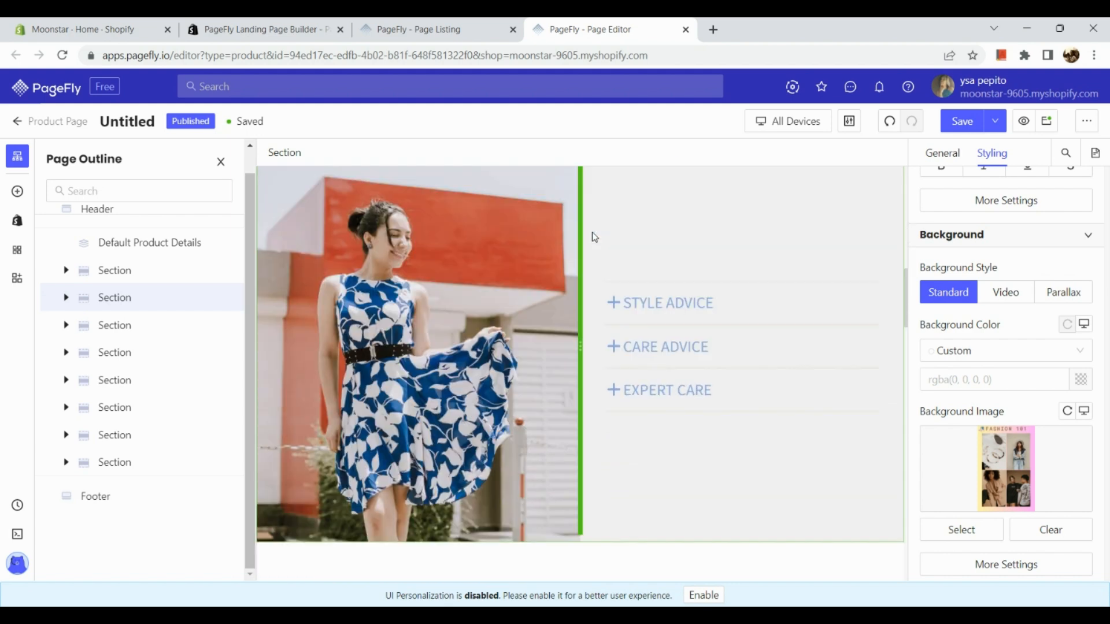
scroll(592, 236, "up", 2)
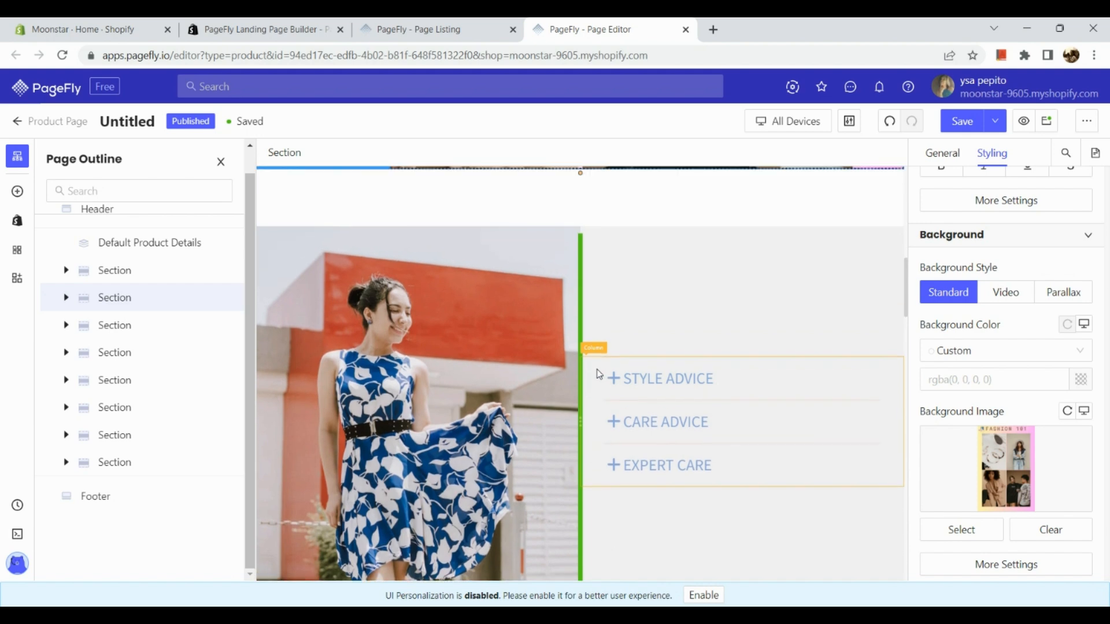
Select the STYLE ADVICE accordion header beside the dress photo and expand its content
left_click(602, 300)
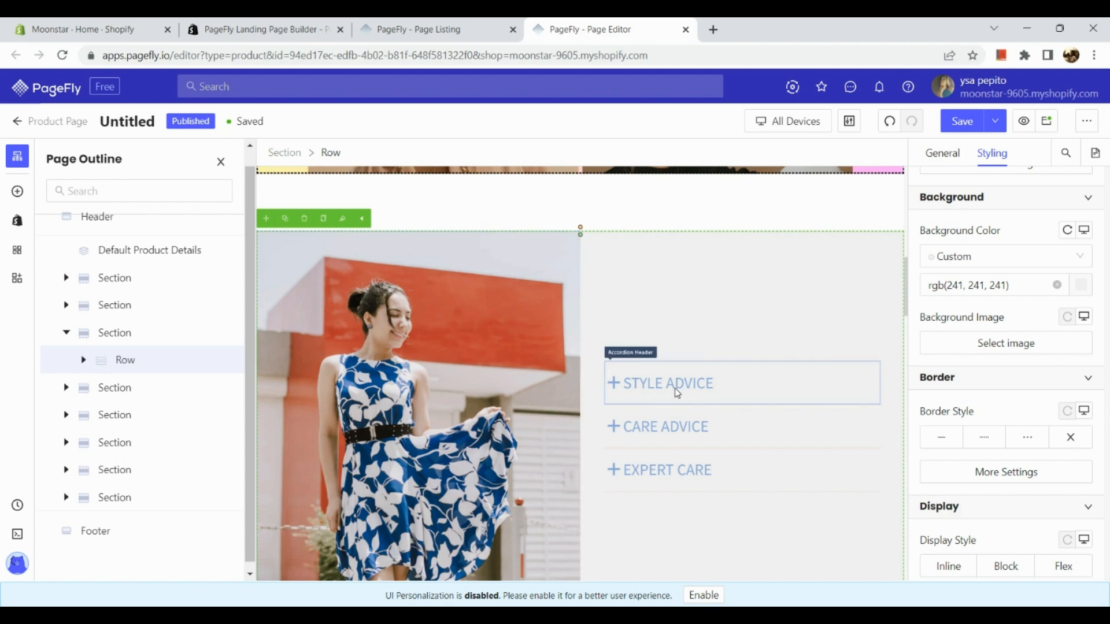
left_click(678, 393)
left_click(684, 371)
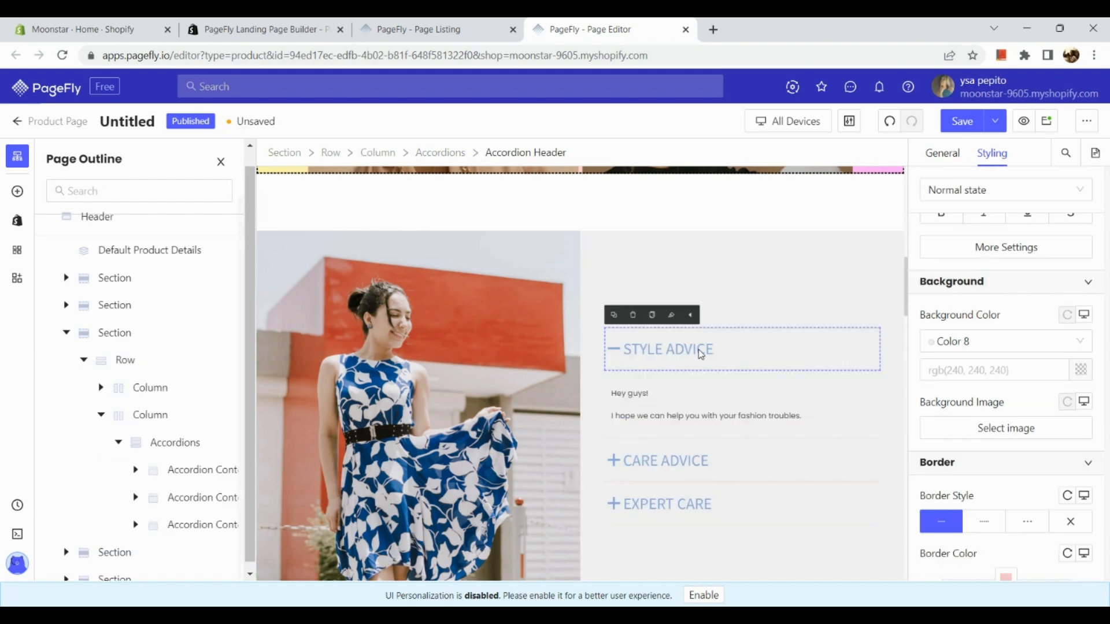
left_click(699, 354)
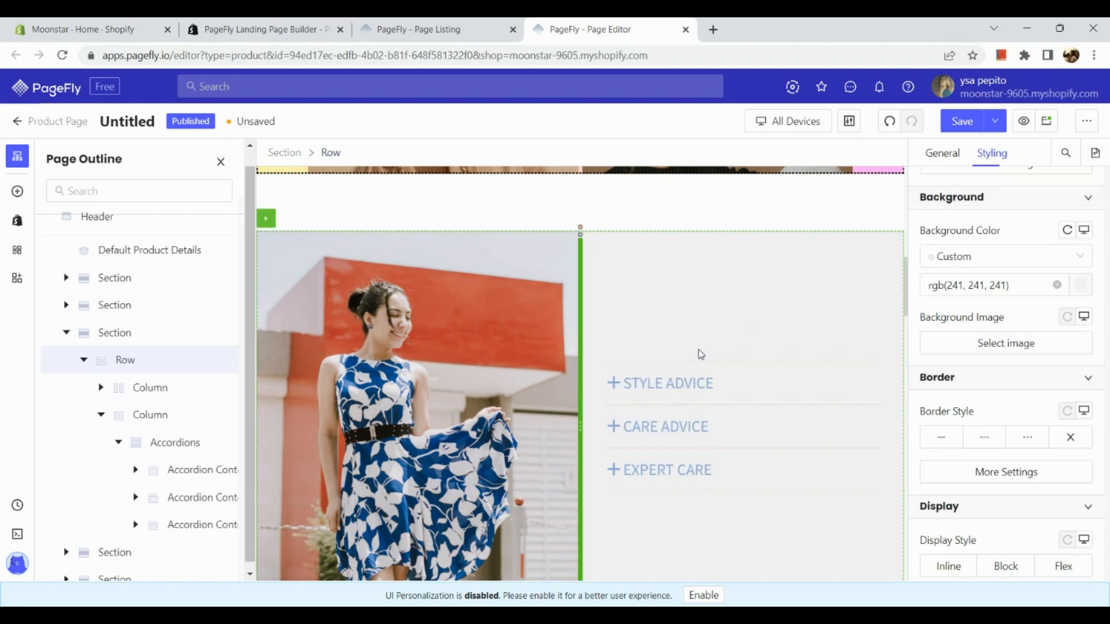
left_click(712, 398)
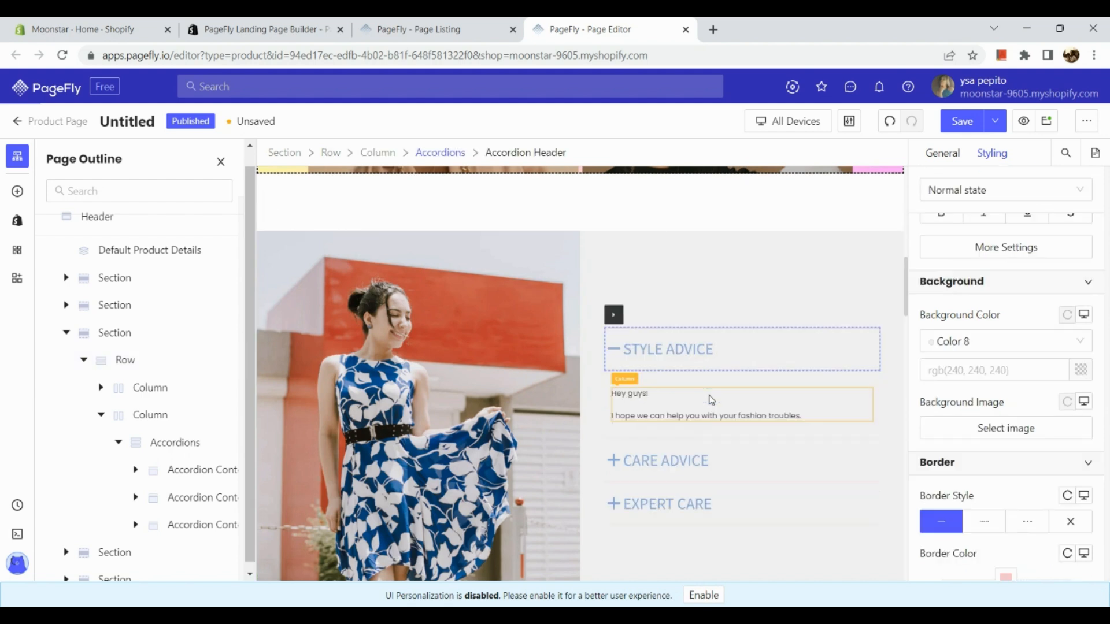
left_click(615, 325)
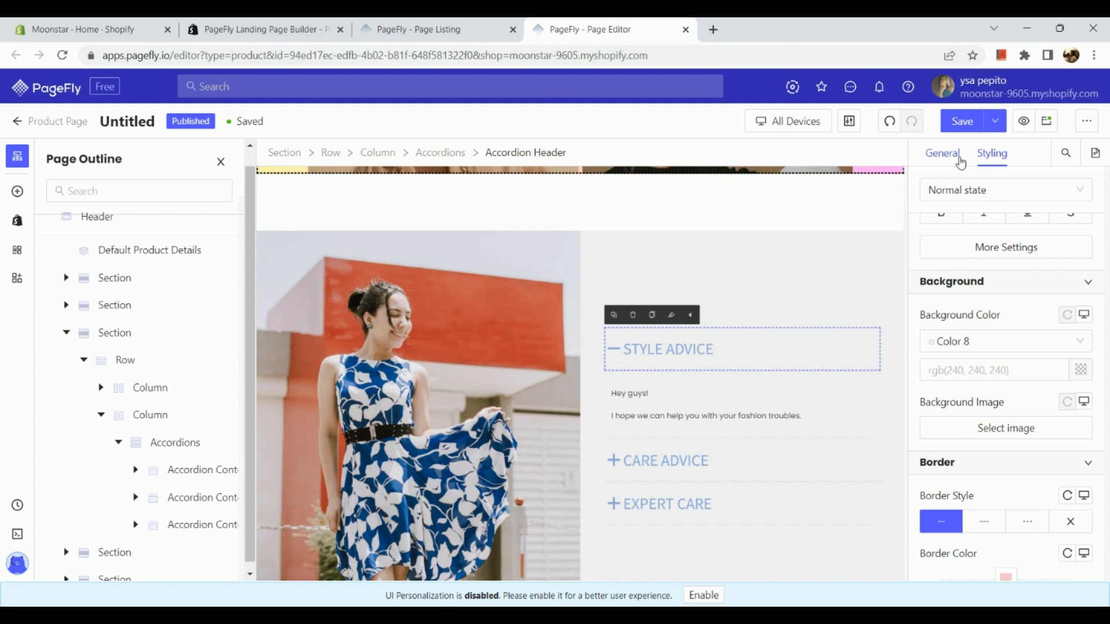
Replace the STYLE ADVICE accordion header text with "Welcome to MoonStar" in its general settings
left_click(960, 164)
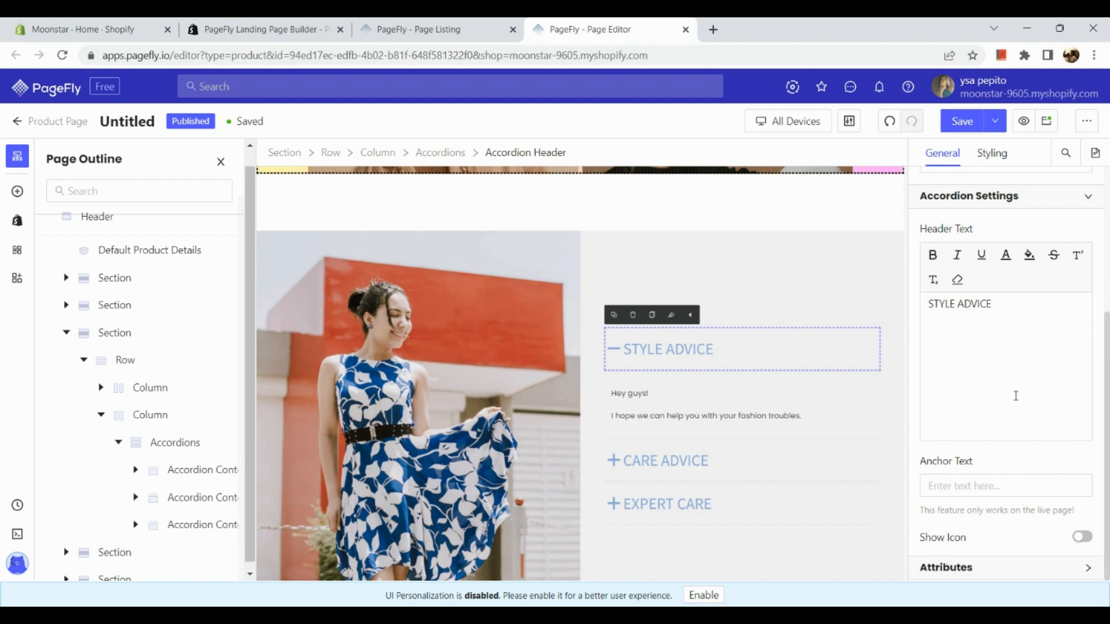
triple_click(1007, 316)
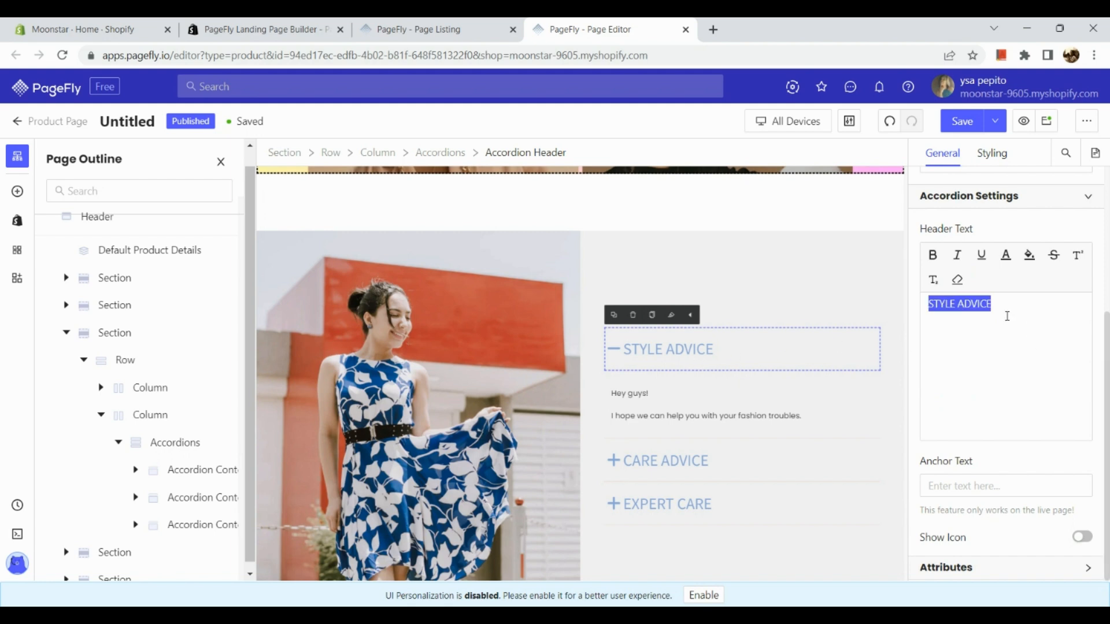
type("Welcom")
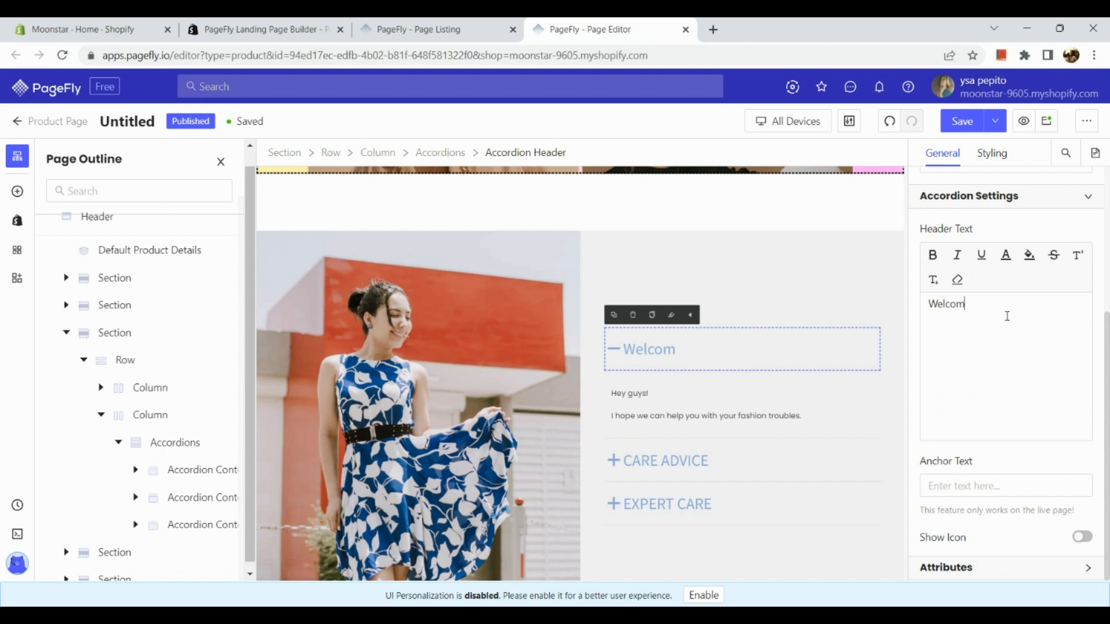
type("e to MoonStar")
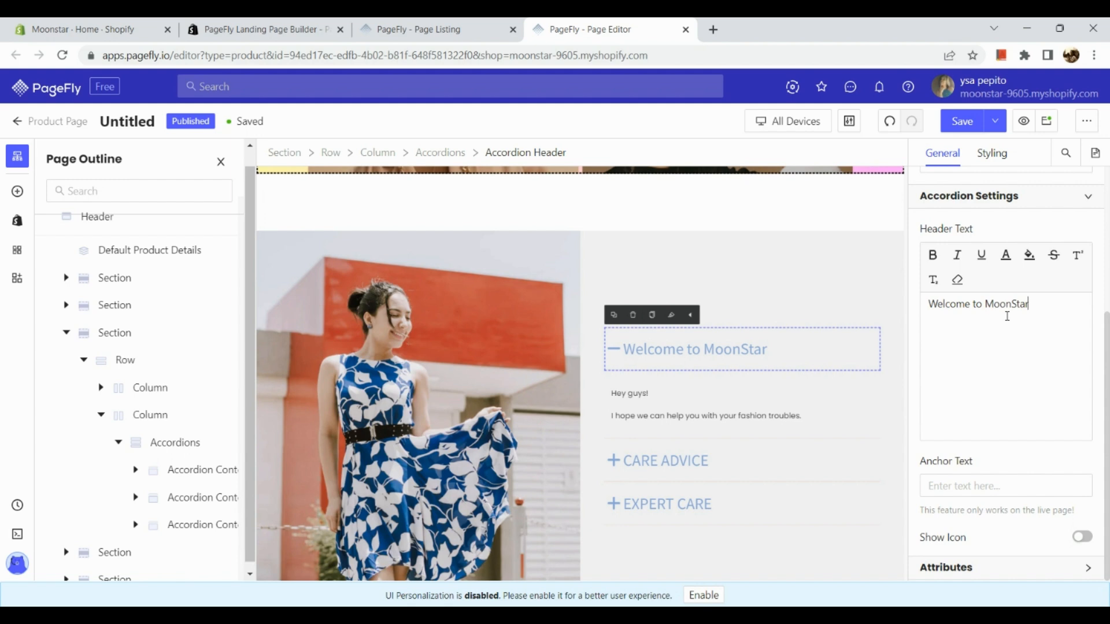
Try the Show Icon option on the "Welcome to MoonStar" accordion header and turn it back off
left_click(984, 496)
left_click(1090, 540)
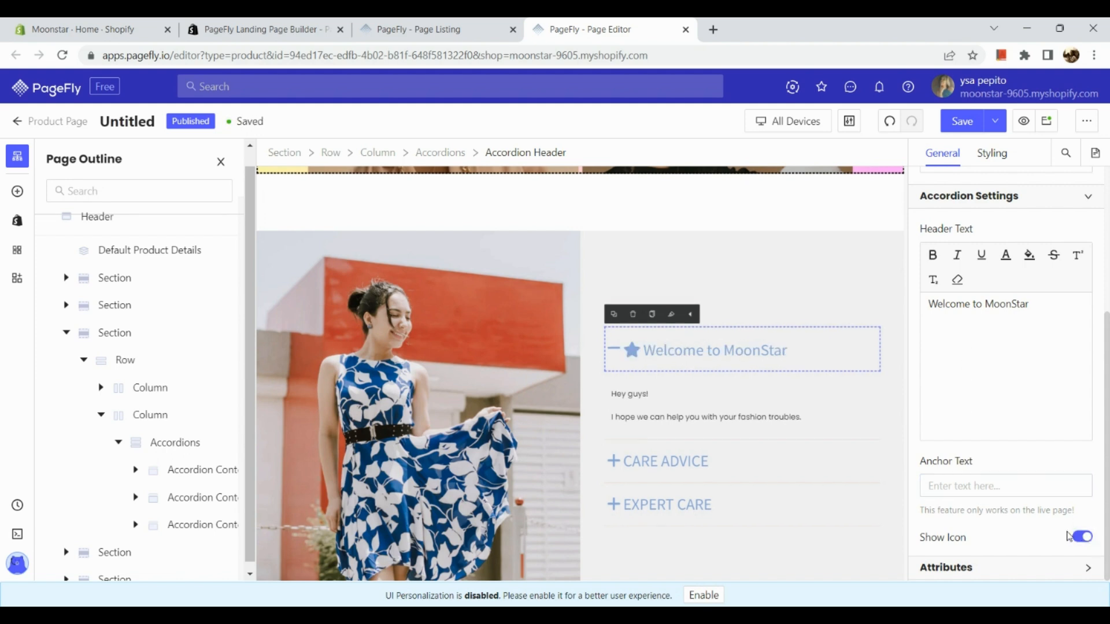
left_click(1085, 537)
Change the header text of the CARE ADVICE accordion item to "What is Moonstar"
scroll(1030, 421, "up", 1)
scroll(1031, 422, "up", 3)
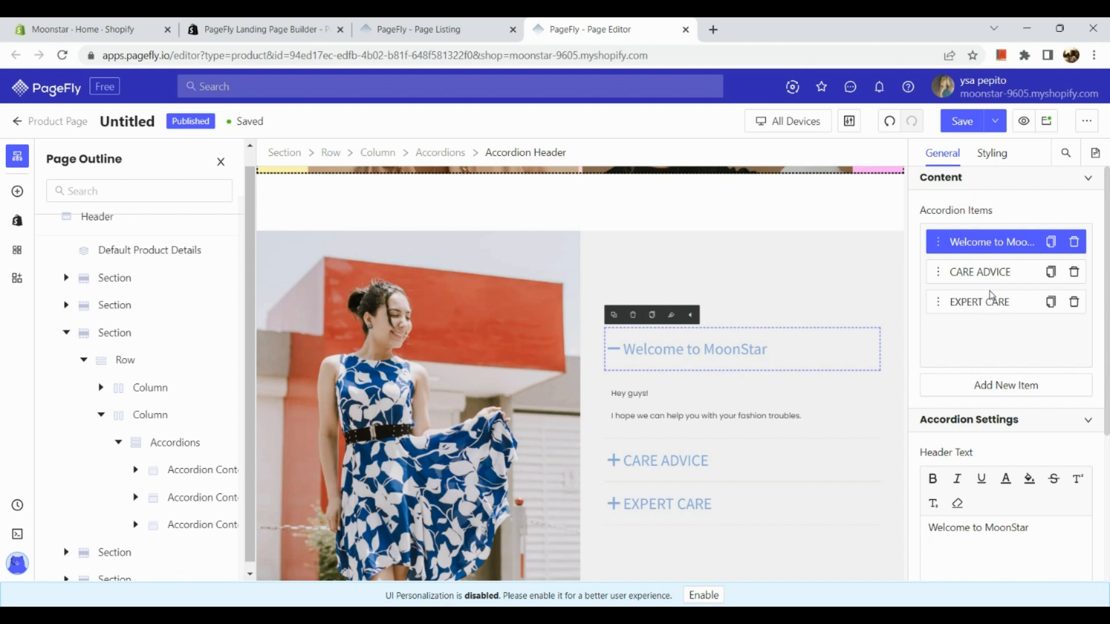
left_click(990, 286)
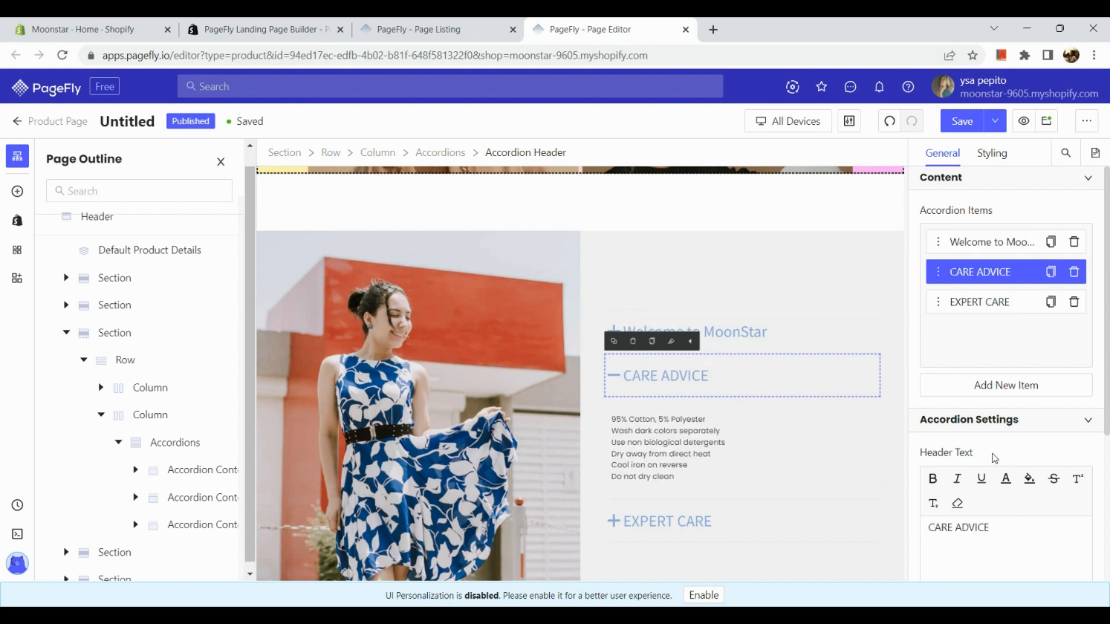
scroll(984, 580, "down", 1)
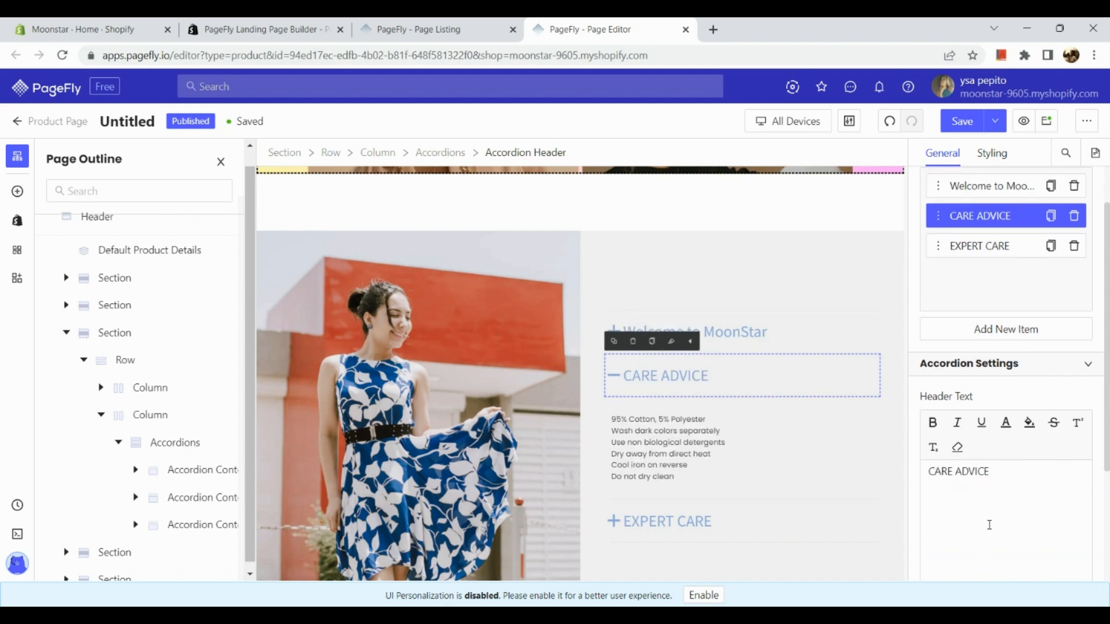
key("ctrl+a")
key("BackSpace")
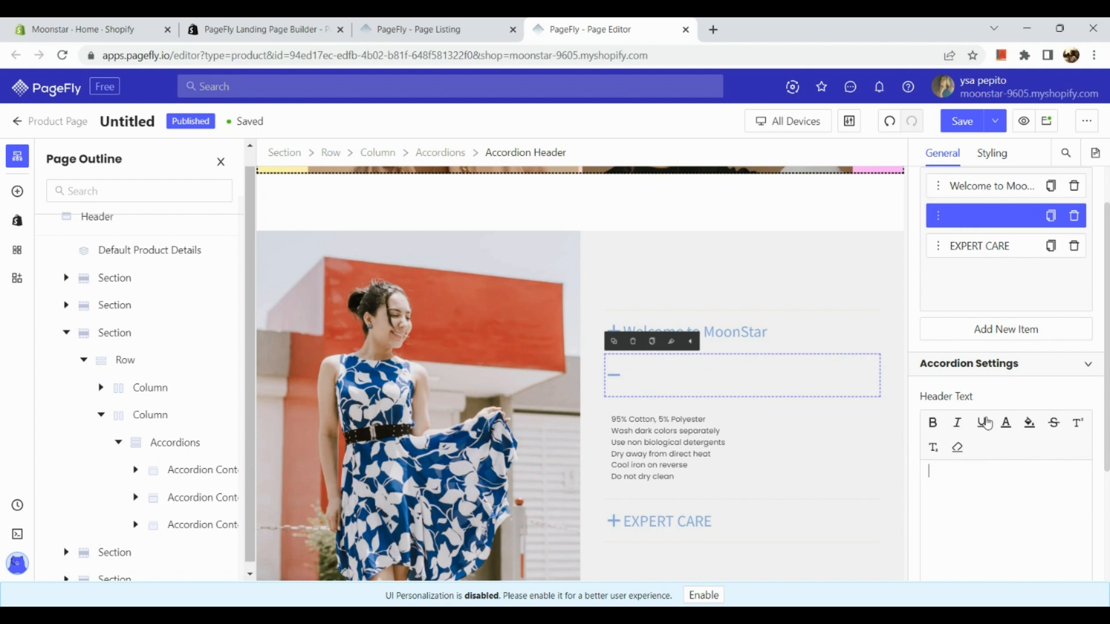
scroll(986, 424, "up", 1)
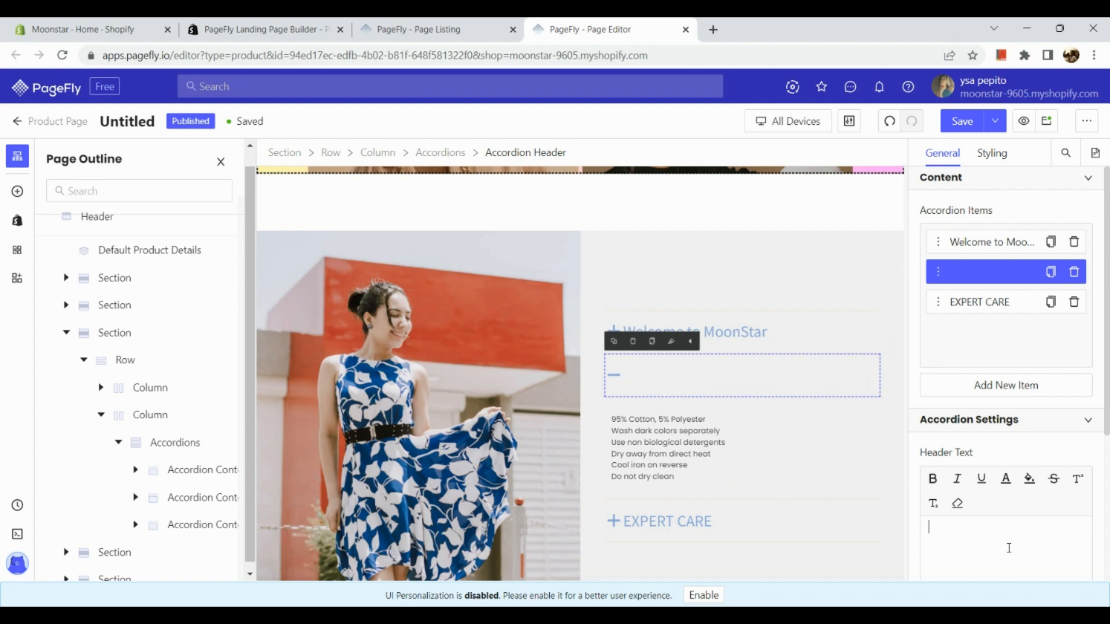
type("What s")
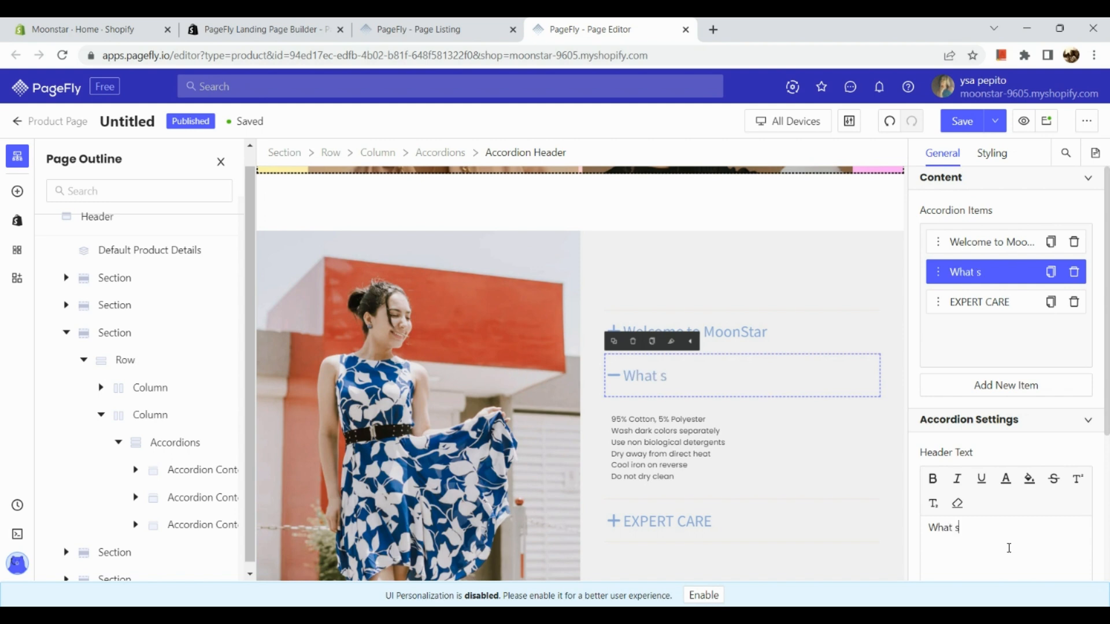
key("BackSpace")
type("is Moonct")
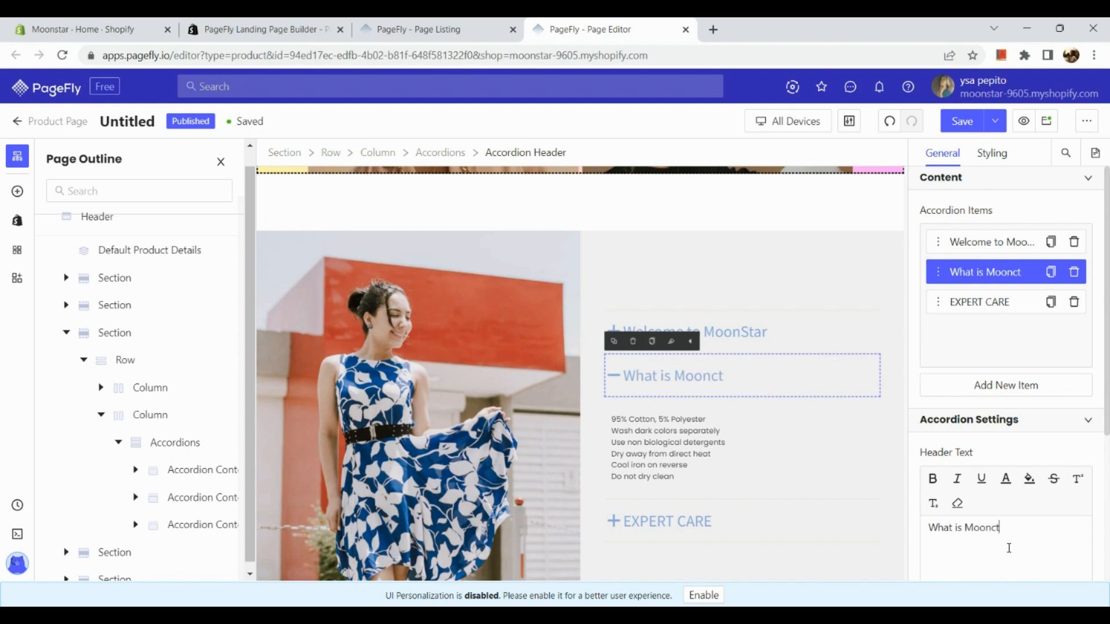
type("ar")
Replace the fabric care paragraph under "What is Moonstar" with the placeholder text "adshjgasdvbcnmzxhcjz"
left_click(707, 448)
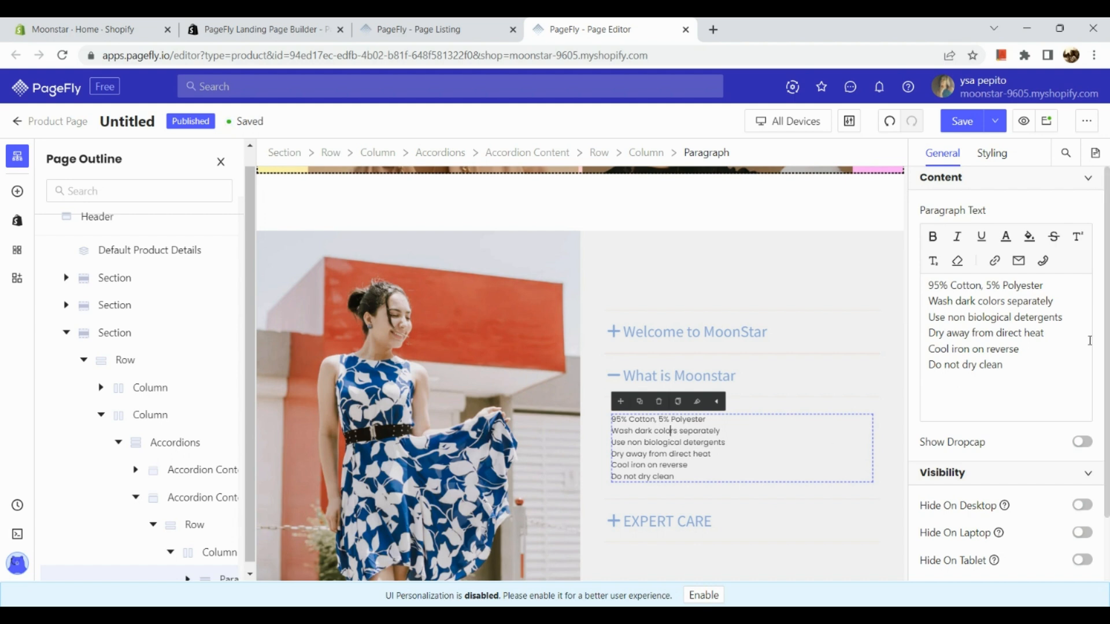
scroll(1004, 370, "down", 1)
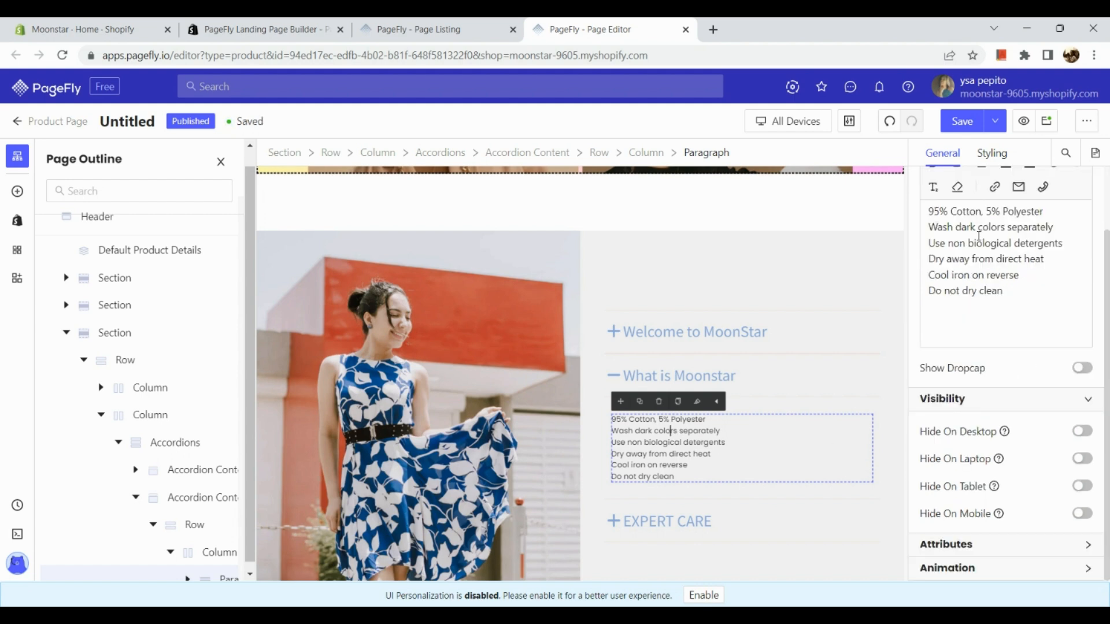
triple_click(977, 231)
left_click(1019, 297)
key("shift+Up")
key("shift+Up")
key("shift+Up")
key("shift+Up")
key("shift+Up")
key("shift+Up")
type("a")
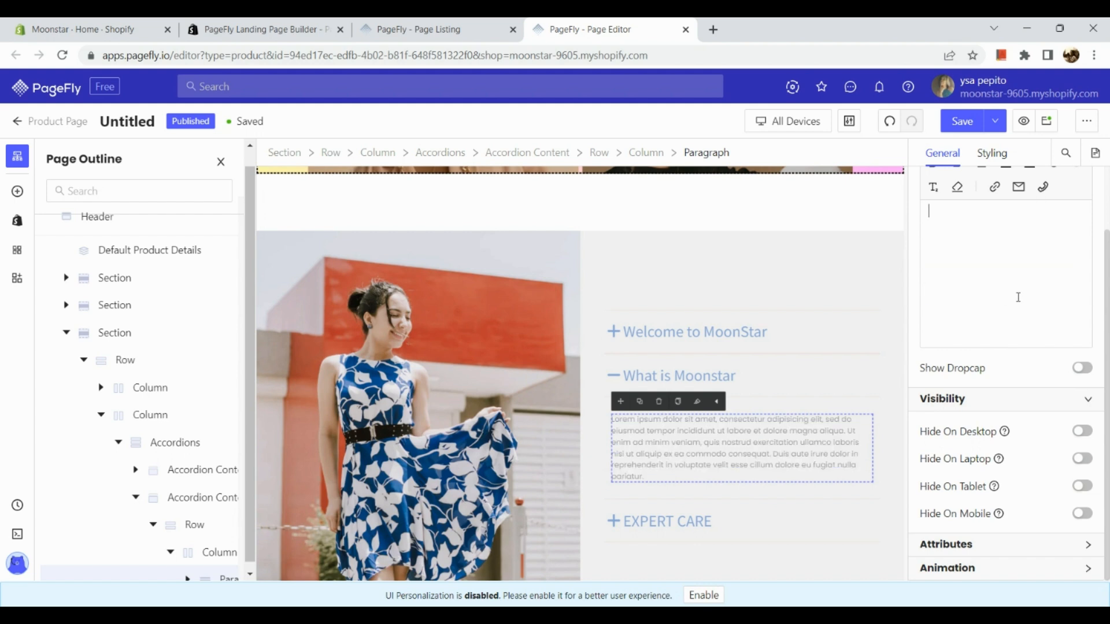
type("dshjgasdvbcnmzxhcjz")
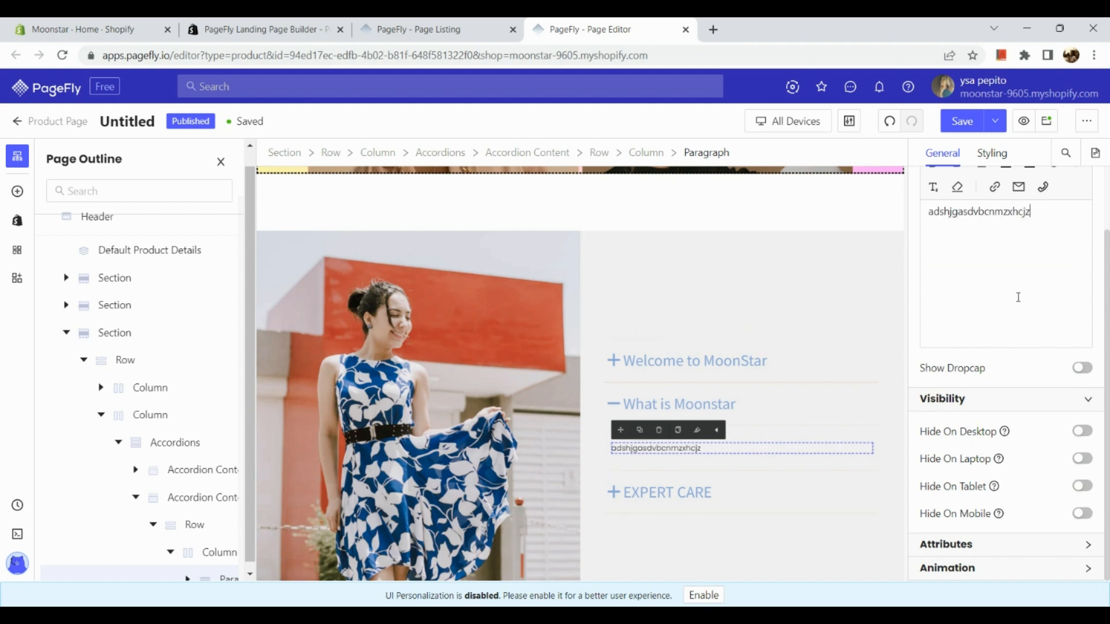
Change the header text of the EXPERT CARE accordion item to "How did Moonstar start?"
left_click(729, 499)
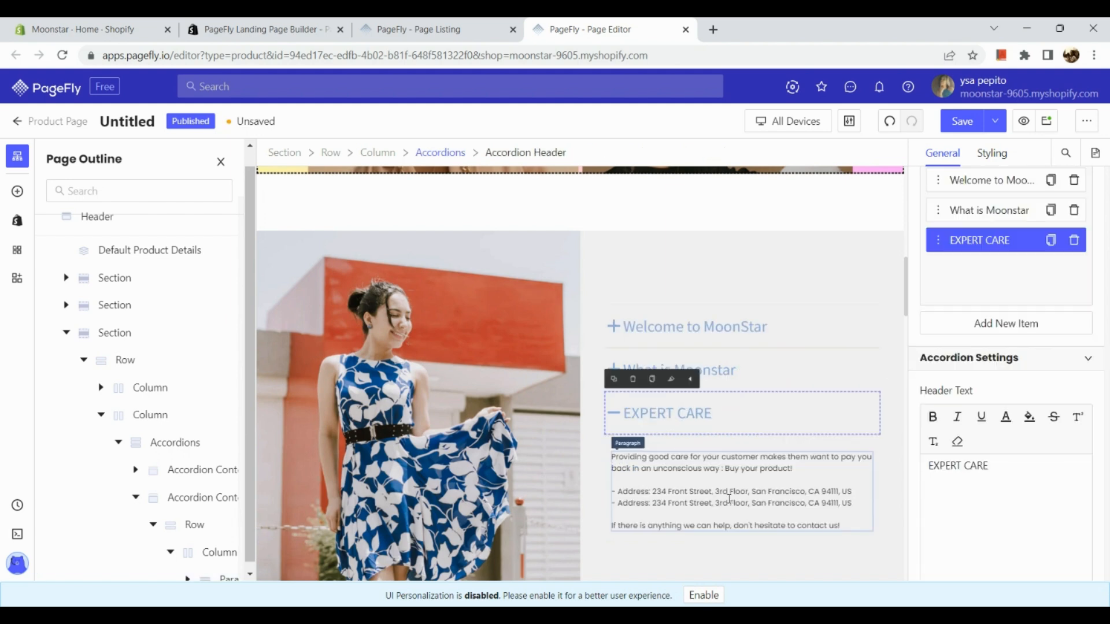
triple_click(983, 468)
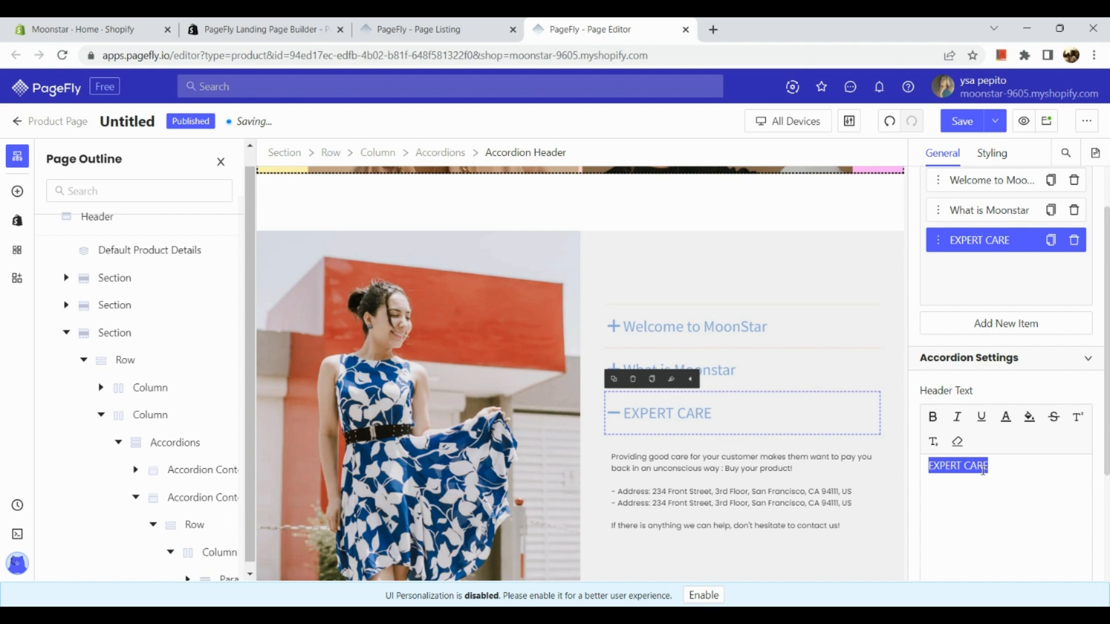
key("BackSpace")
type("How s")
type("i")
key("BackSpace")
key("BackSpace")
type("did Moonstar start?")
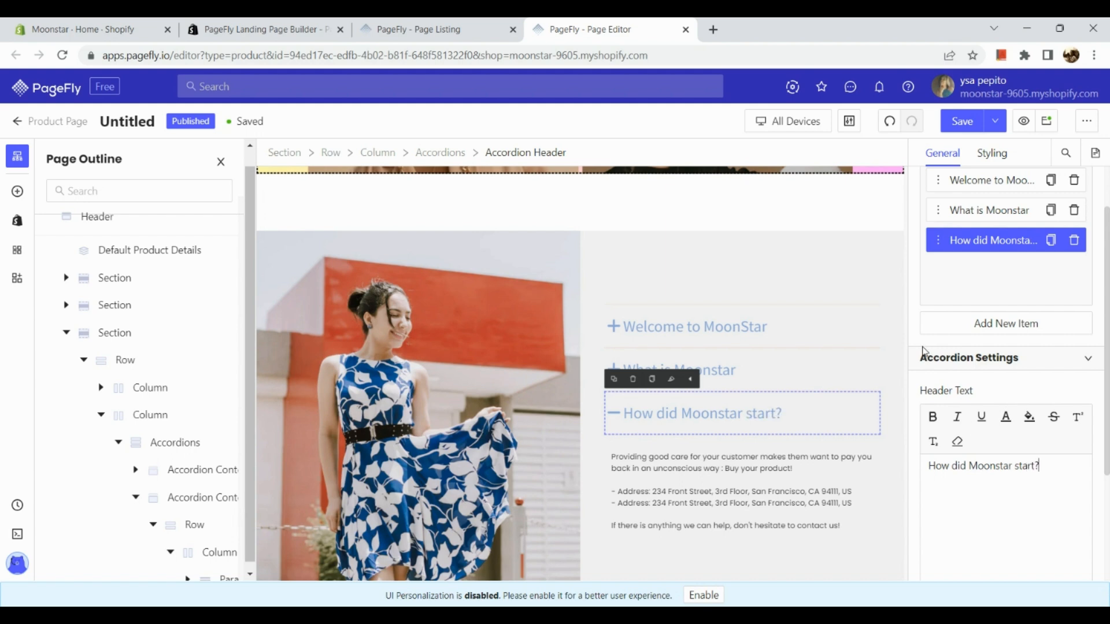
Select the row holding the dress photo and accordion, and look through its general and styling settings
left_click(899, 259)
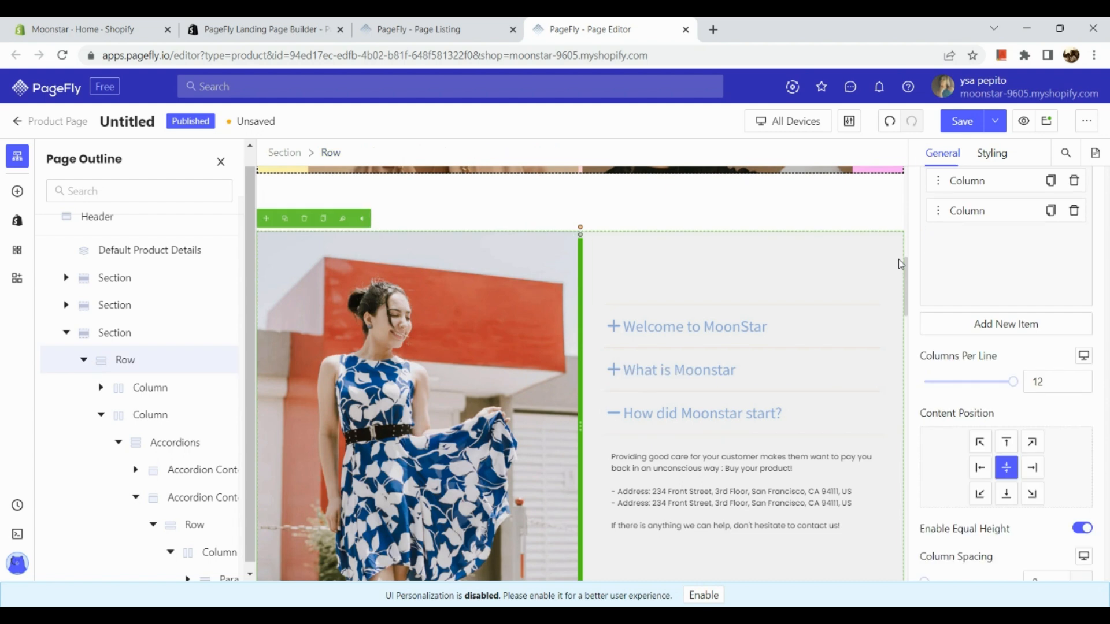
scroll(1004, 356, "down", 4)
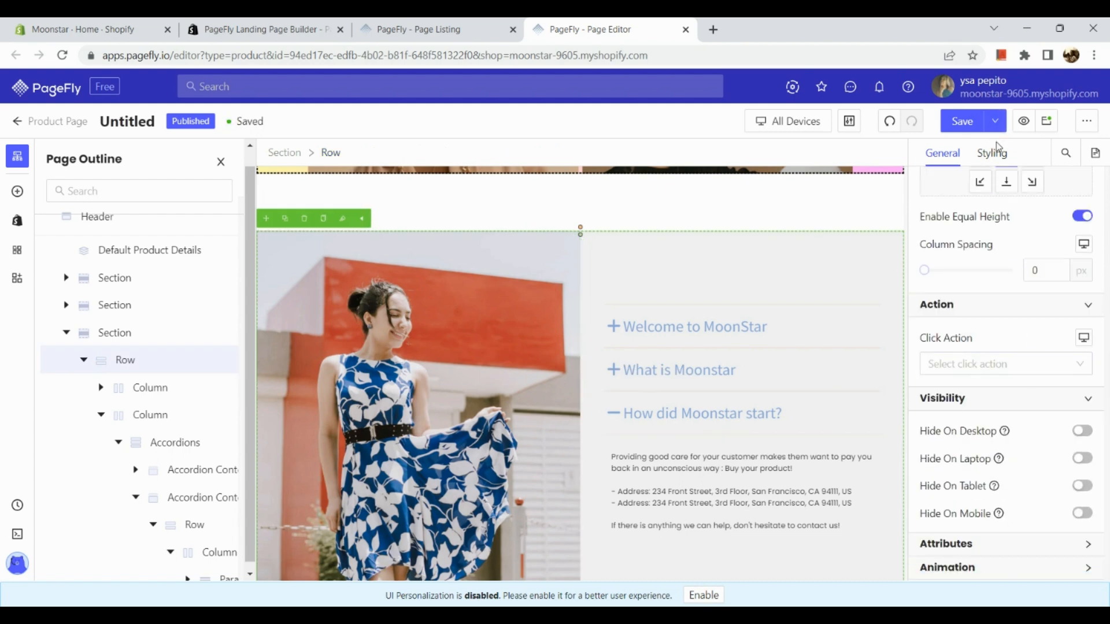
left_click(999, 161)
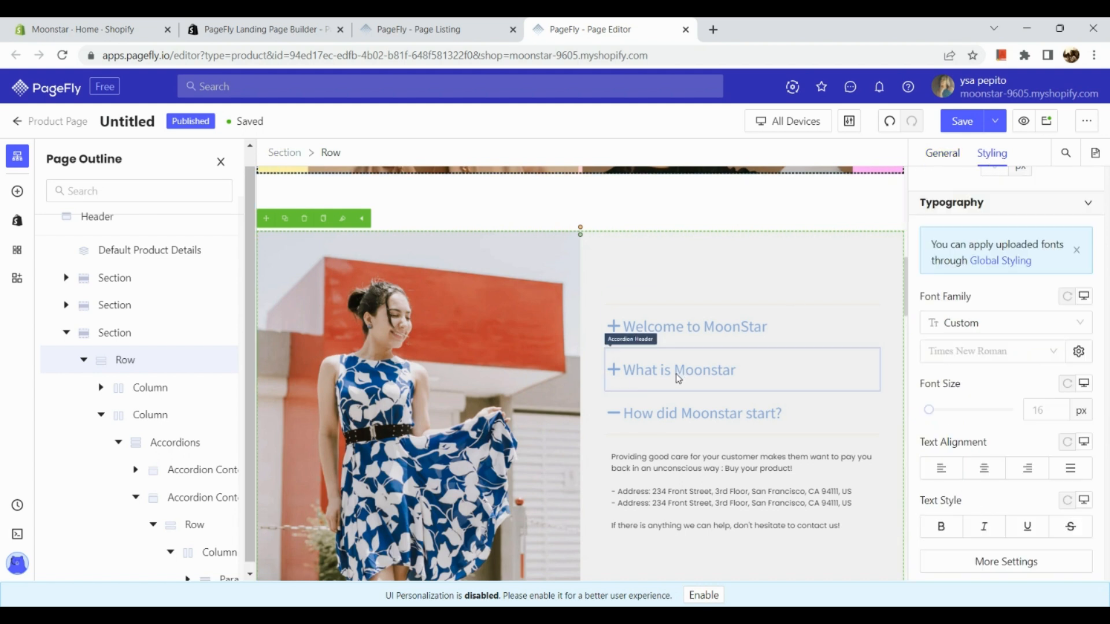
Set the content color of the "Welcome to MoonStar" accordion header to Color 3 in its normal state
left_click(730, 341)
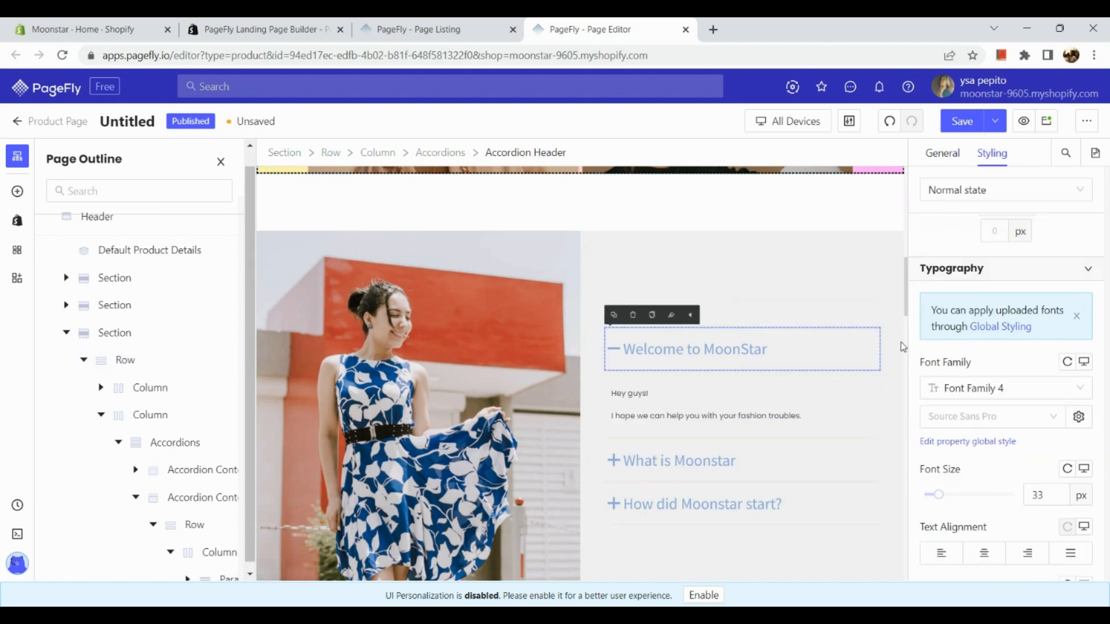
scroll(1053, 260, "up", 3)
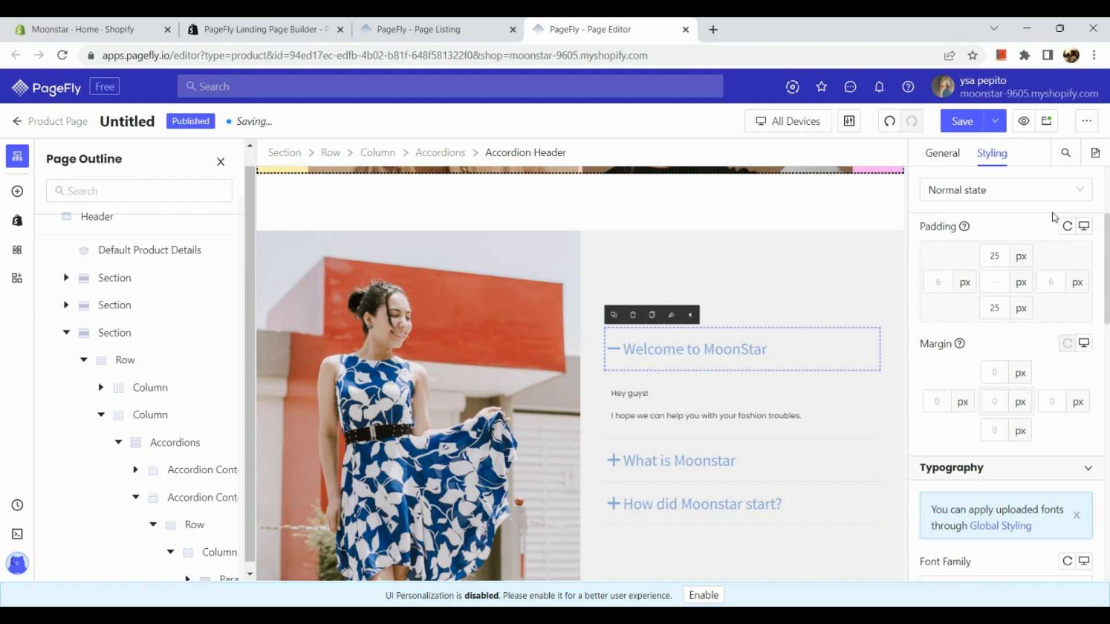
scroll(1053, 218, "up", 3)
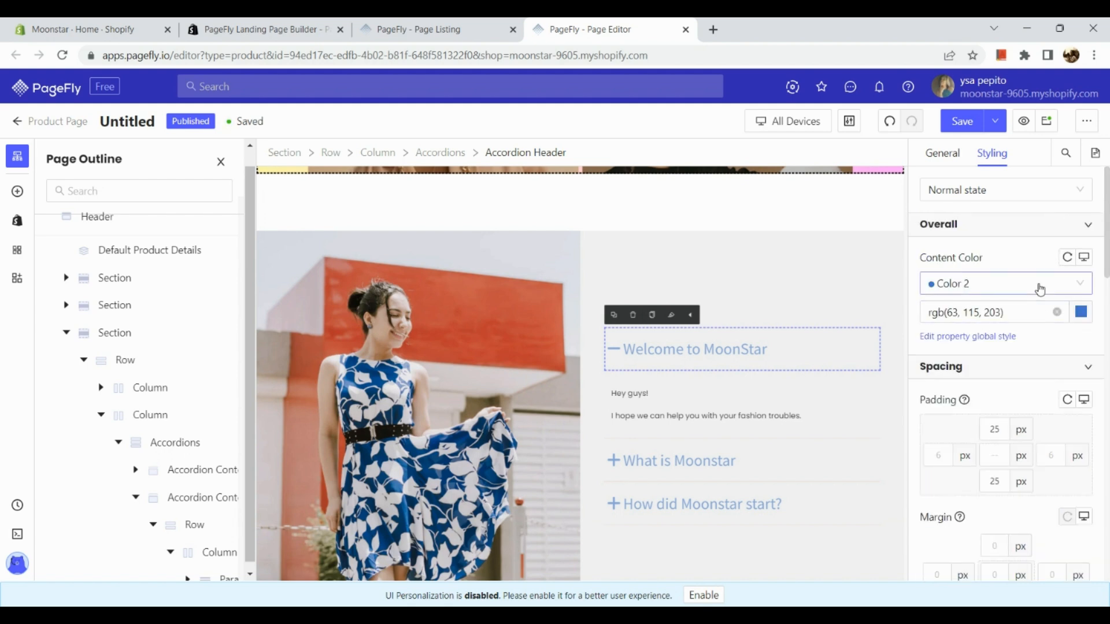
scroll(1039, 400, "down", 6)
scroll(1040, 400, "up", 3)
scroll(1039, 401, "up", 4)
left_click(1010, 297)
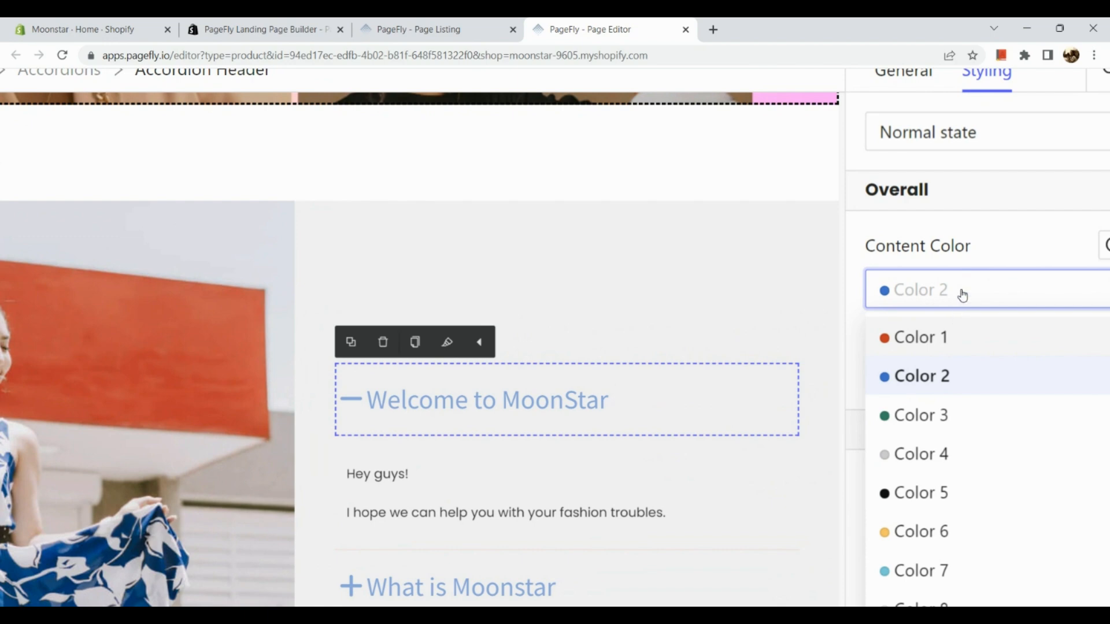
scroll(955, 288, "down", 2)
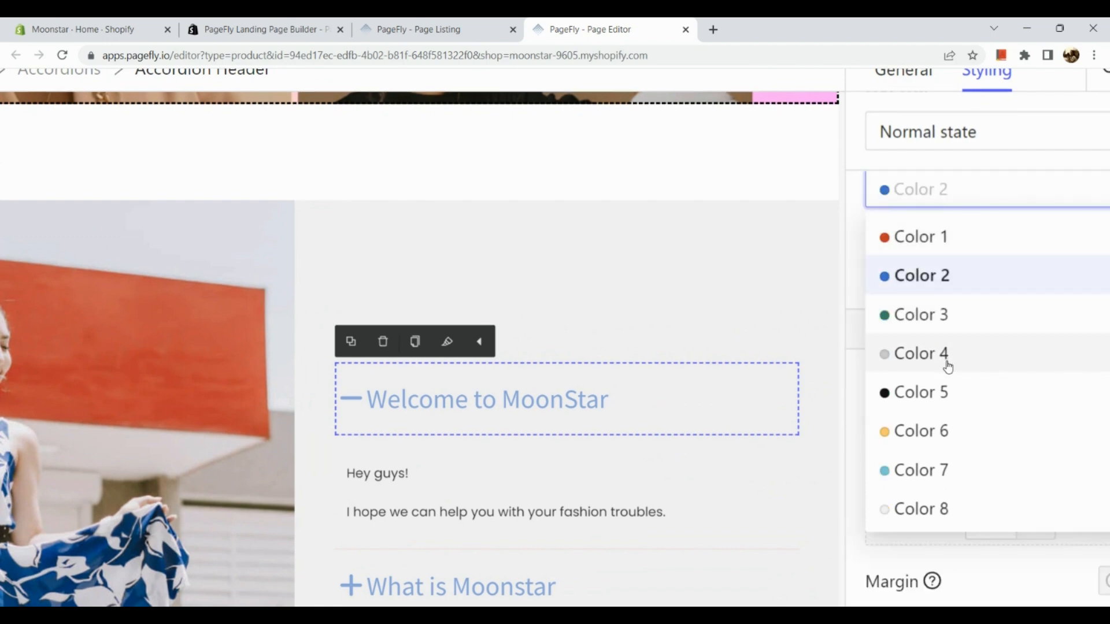
left_click(962, 322)
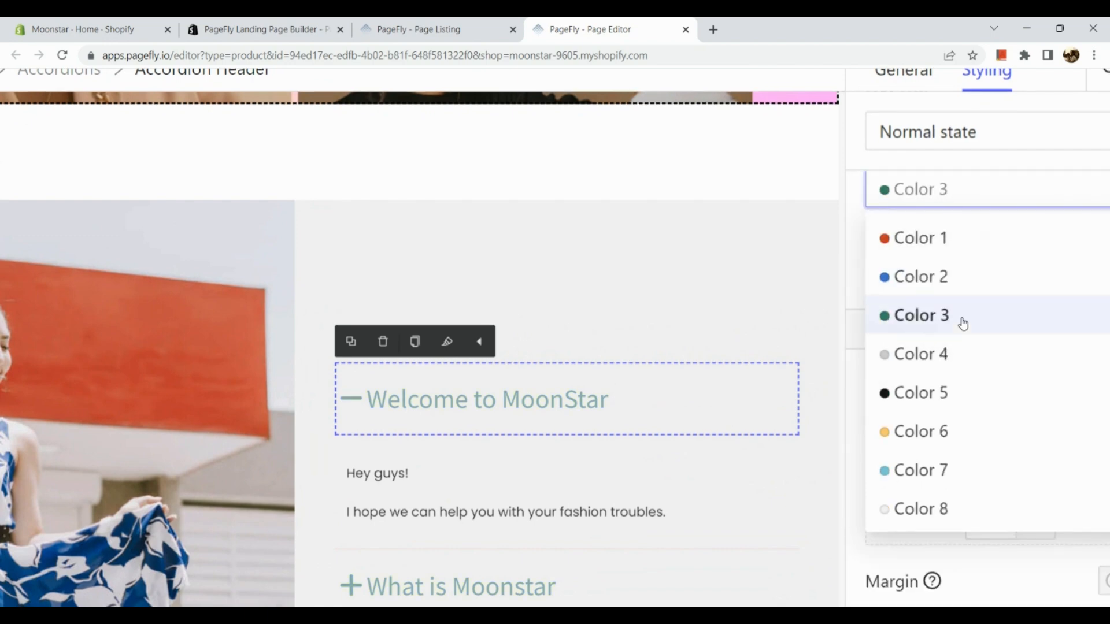
Set the content color of the column holding the "Hey guys!" text to Color 6
scroll(649, 478, "down", 3)
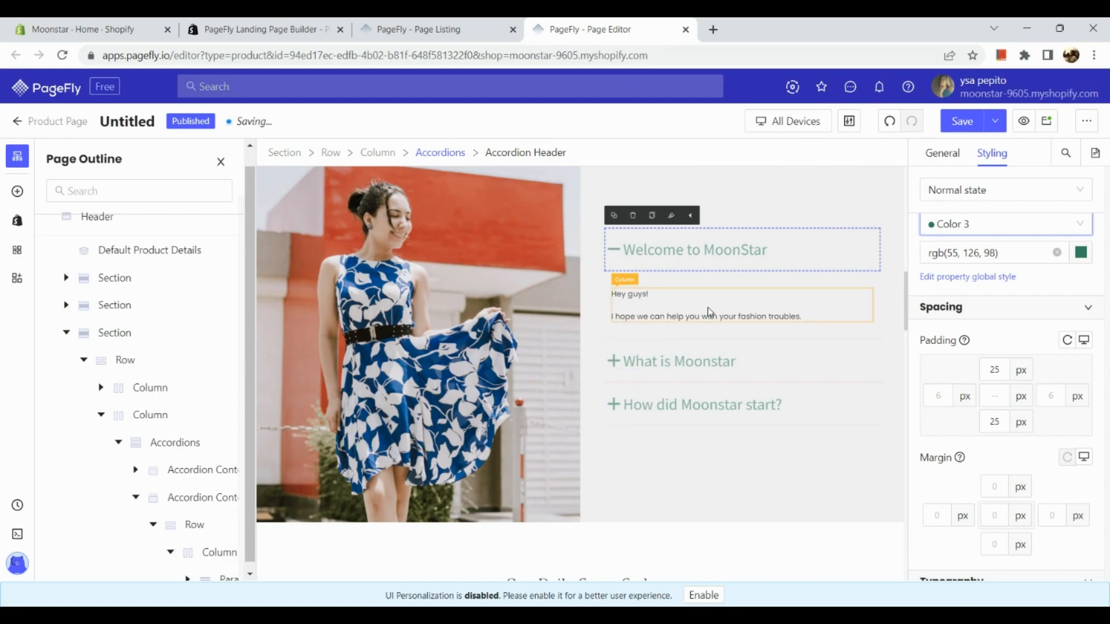
left_click(644, 308)
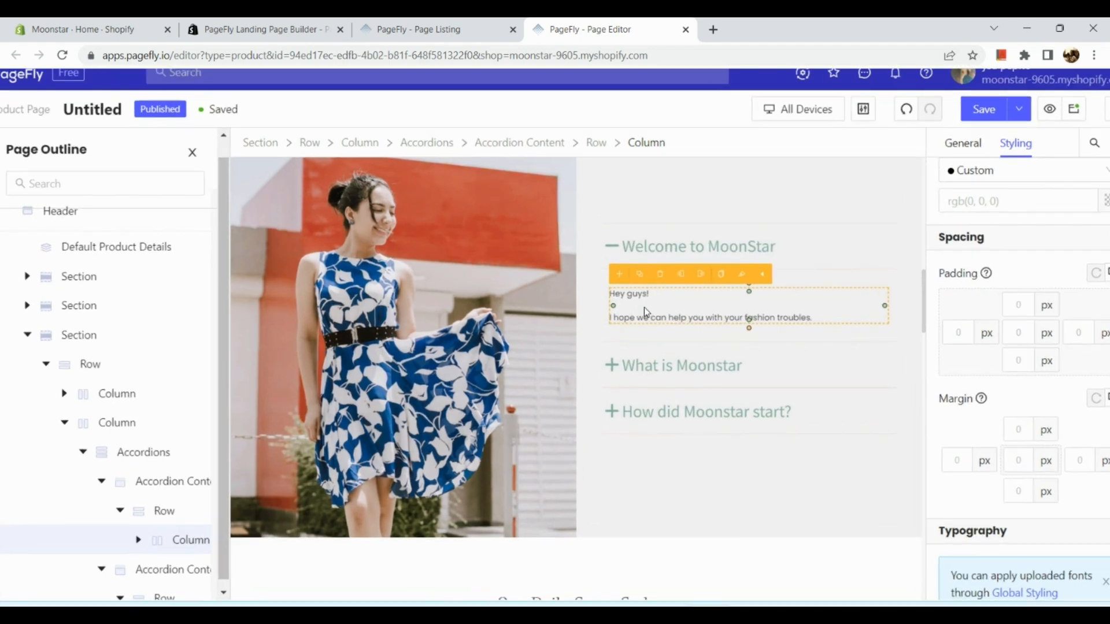
scroll(979, 200, "up", 1)
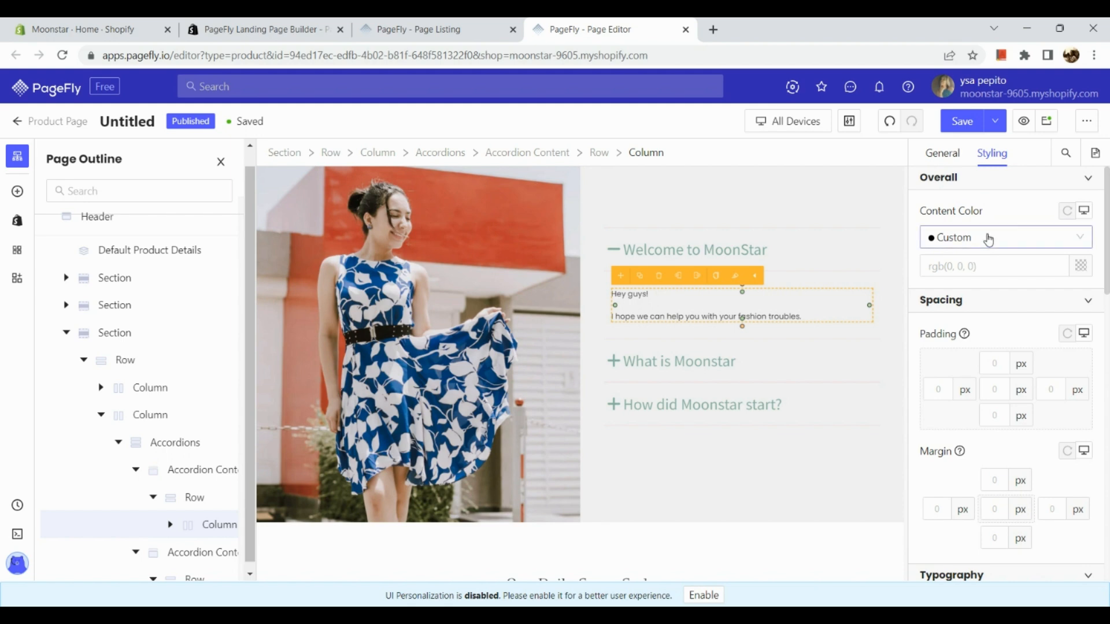
left_click(986, 238)
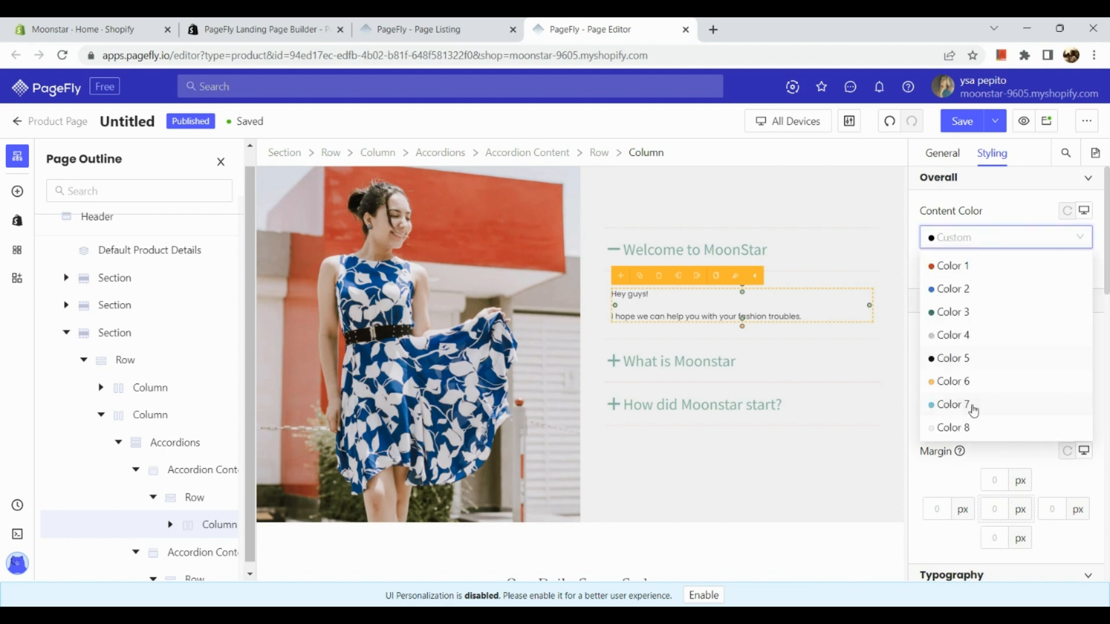
left_click(976, 383)
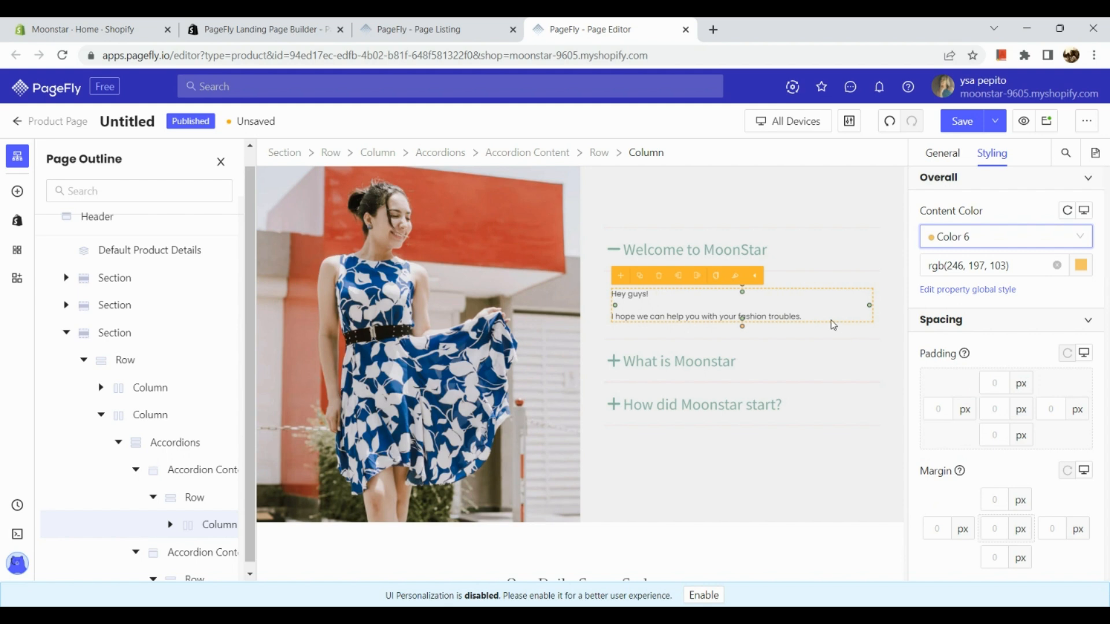
Select the row around the "Hey guys!" text and the accordion header above it to check their styling
left_click(830, 297)
left_click(830, 297)
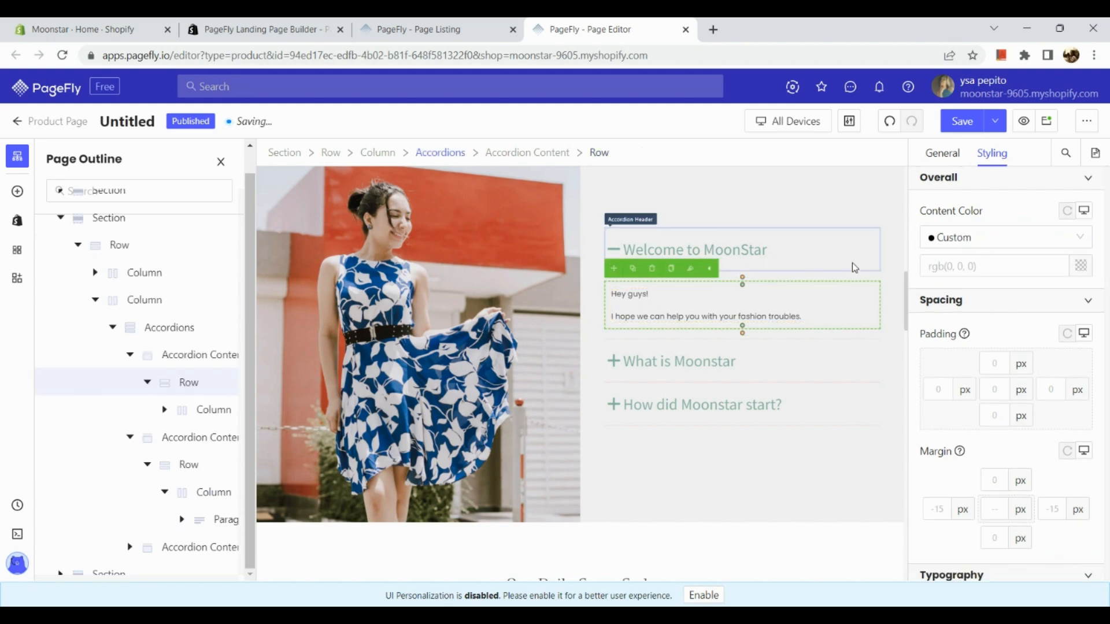
left_click(855, 267)
left_click(832, 291)
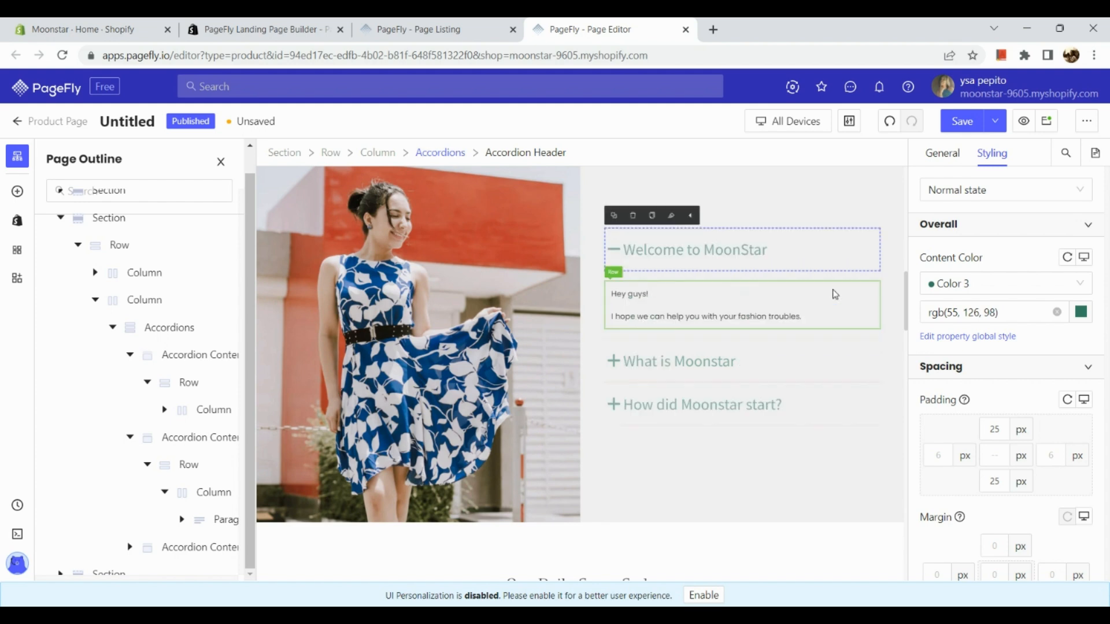
Select the "Welcome to MoonStar" accordion header and go through its text styling settings, expanding and collapsing its content
scroll(1008, 361, "down", 2)
scroll(1008, 362, "down", 7)
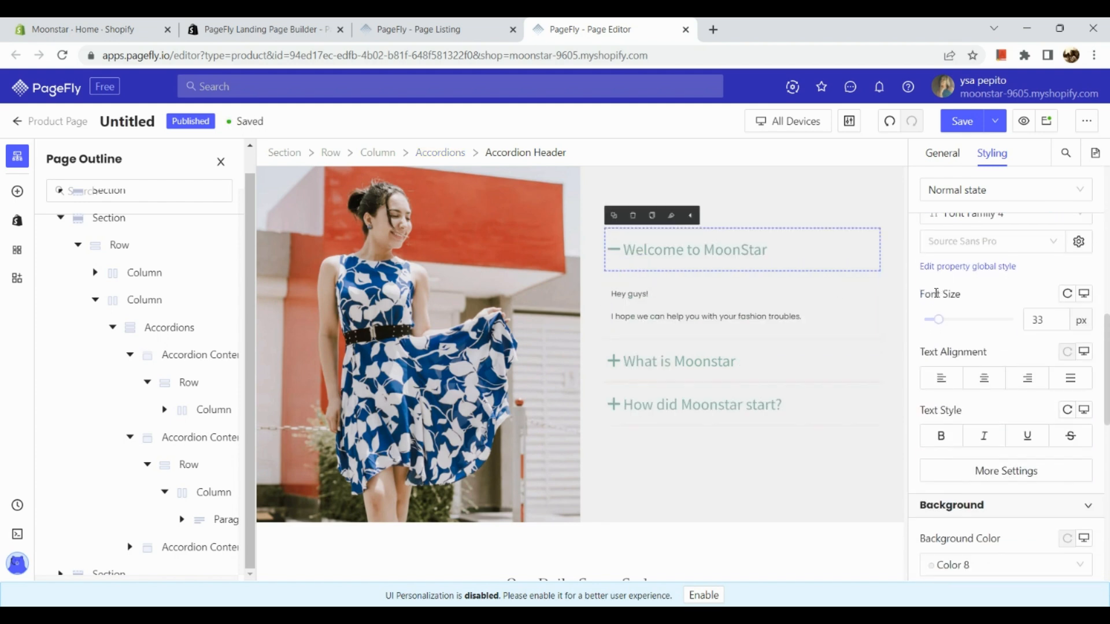
left_click_drag(936, 293, 826, 270)
left_click(792, 262)
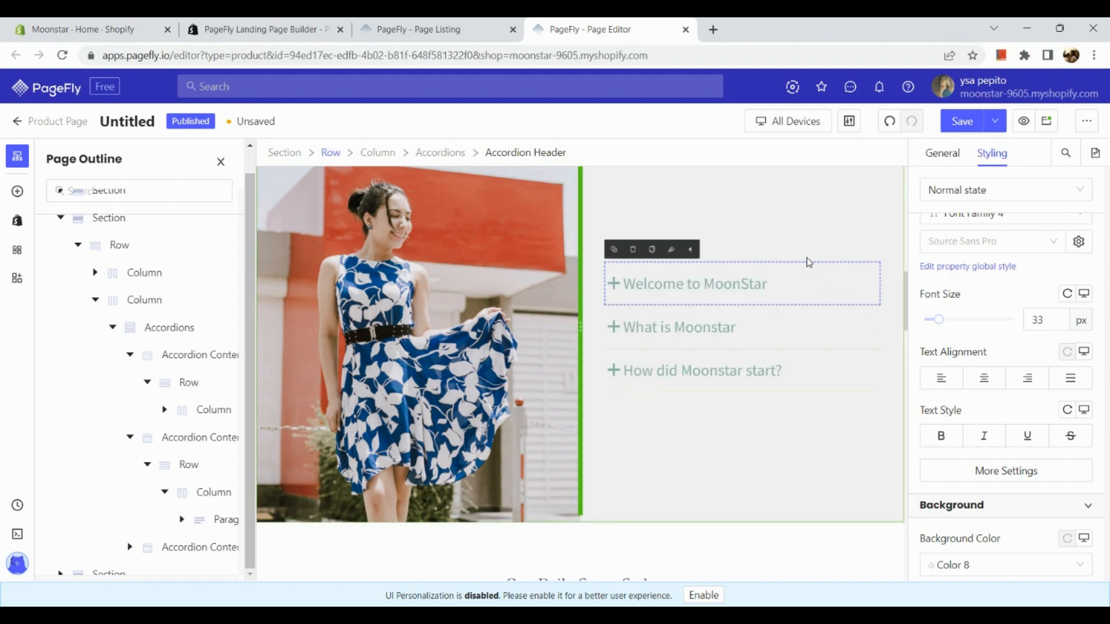
left_click(759, 295)
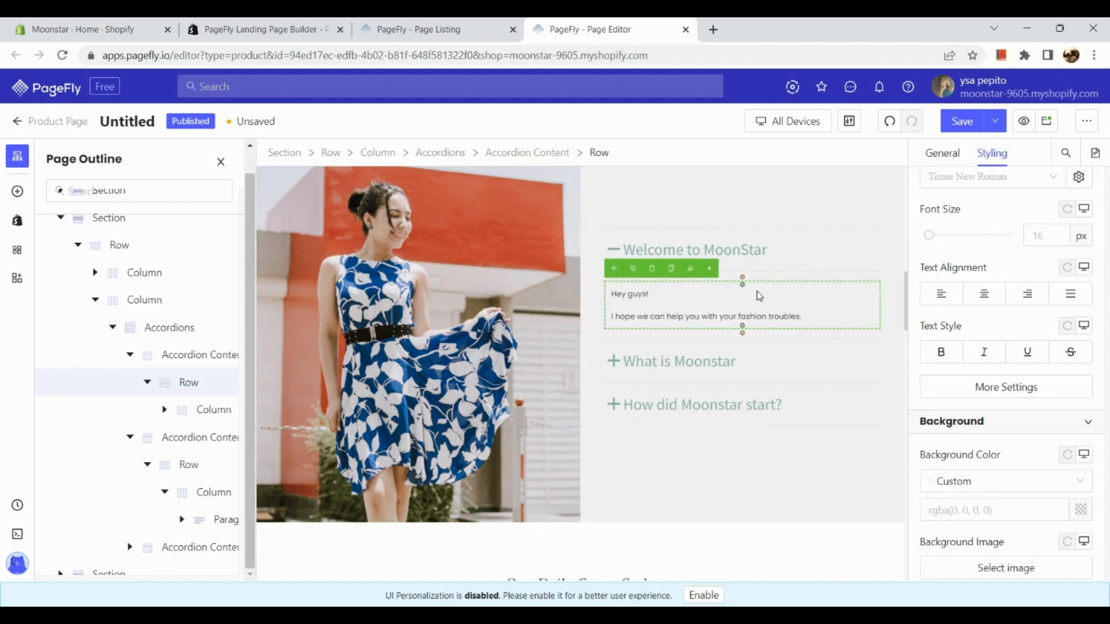
left_click(783, 247)
scroll(981, 324, "up", 1)
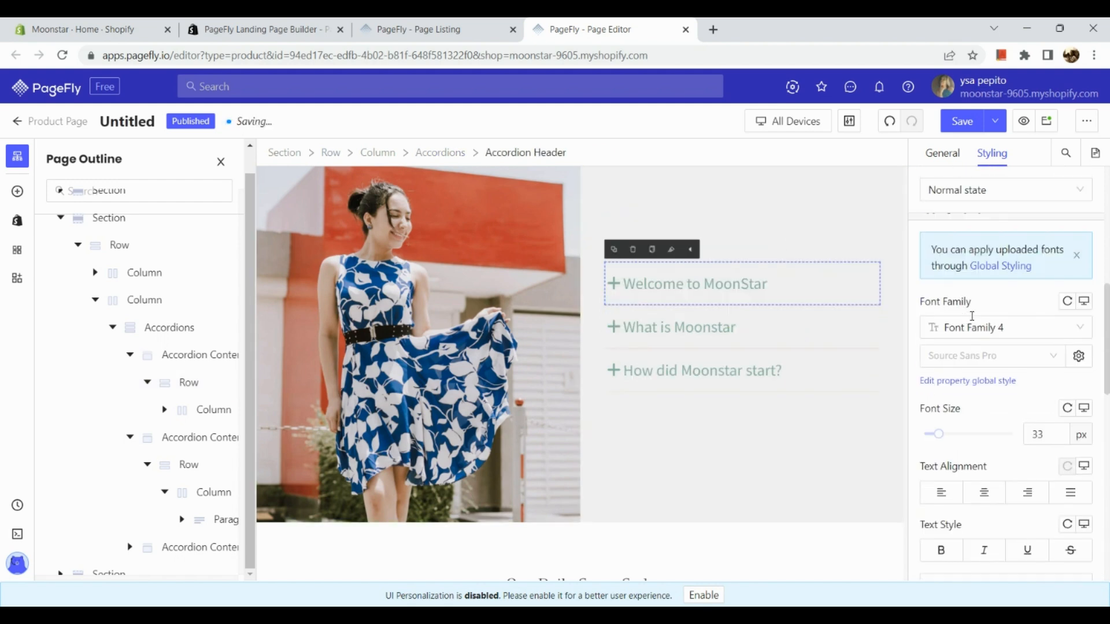
Try Font Family 2 and Font Family 1 on the accordion headers, and return them to Font Family 4
left_click(981, 339)
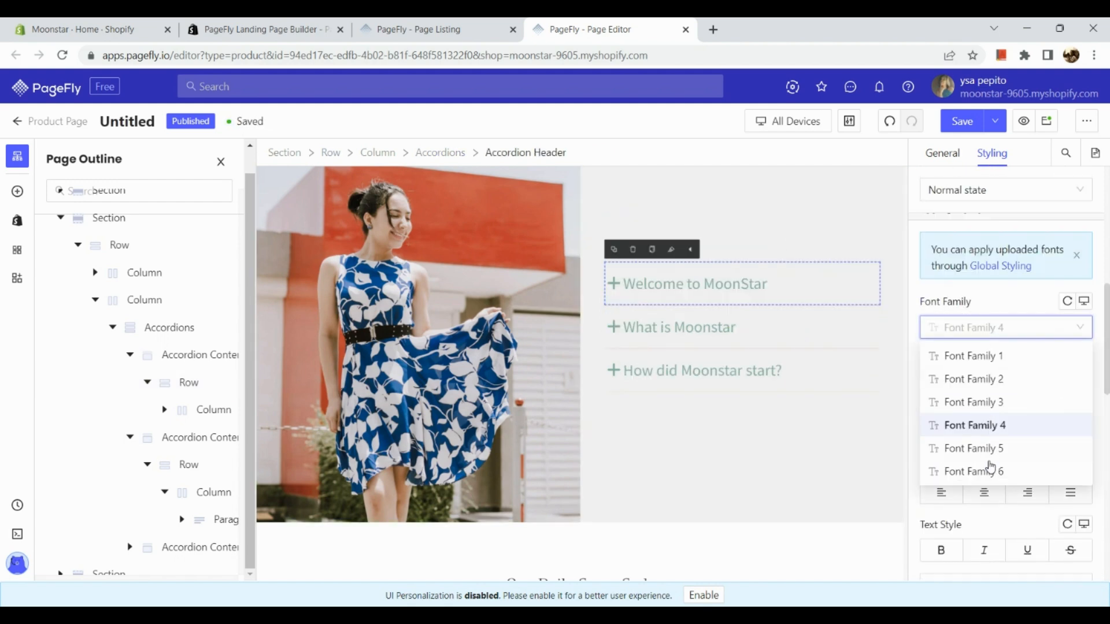
left_click(994, 380)
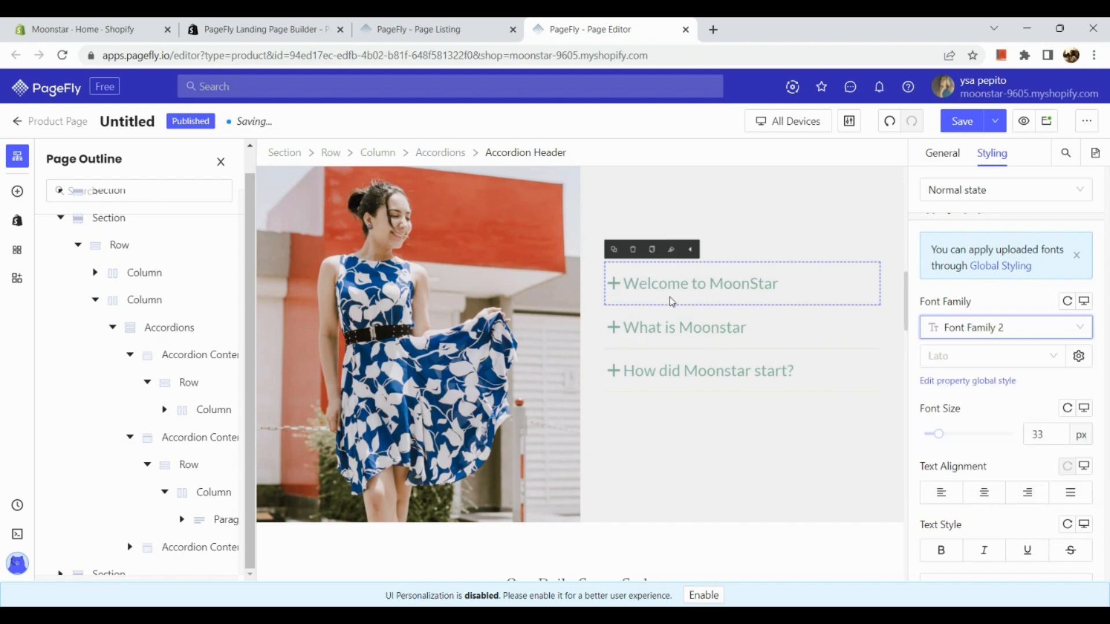
left_click(963, 334)
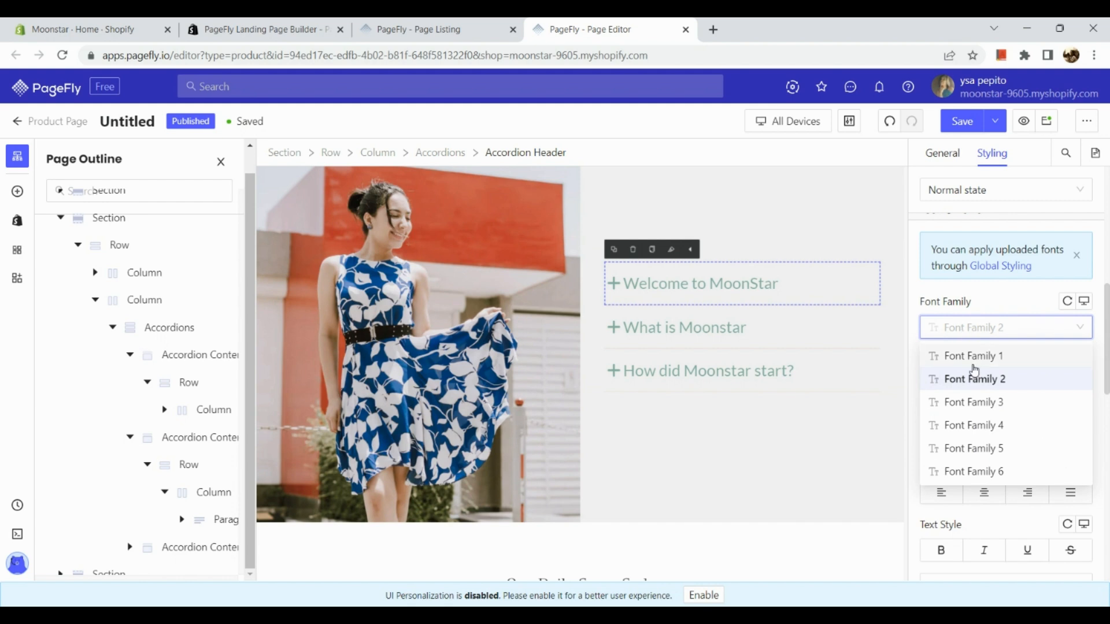
left_click(975, 358)
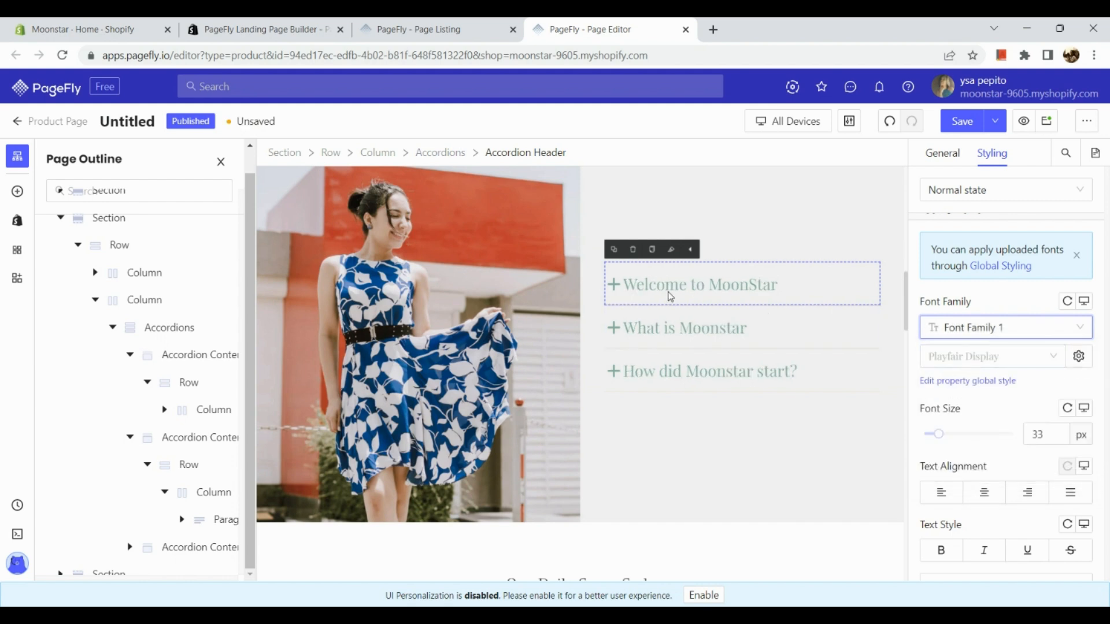
left_click(1031, 335)
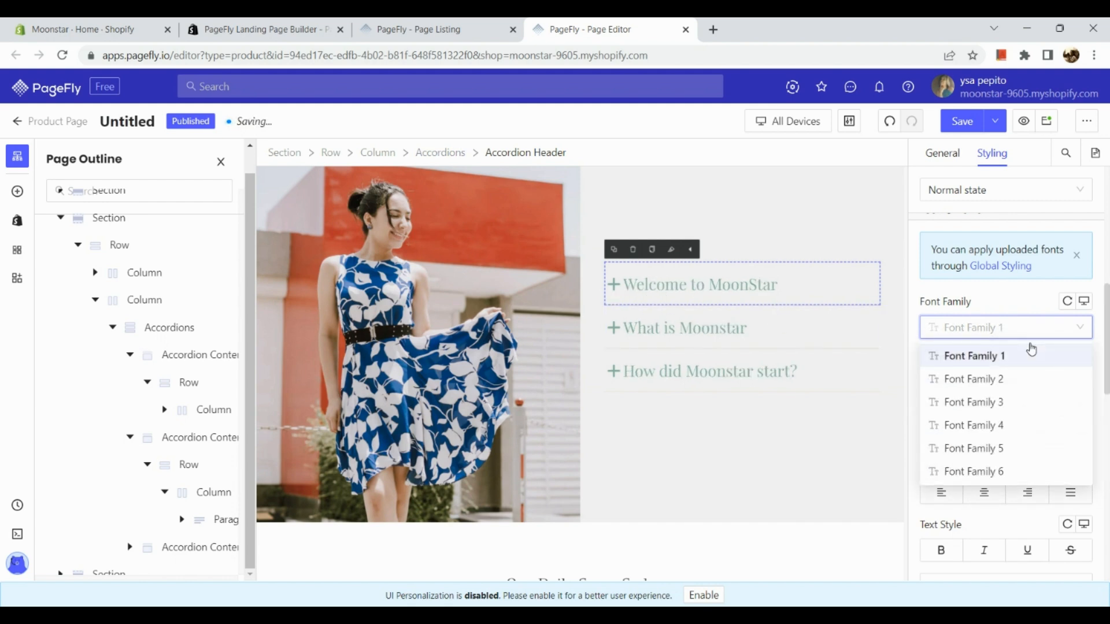
left_click(1033, 388)
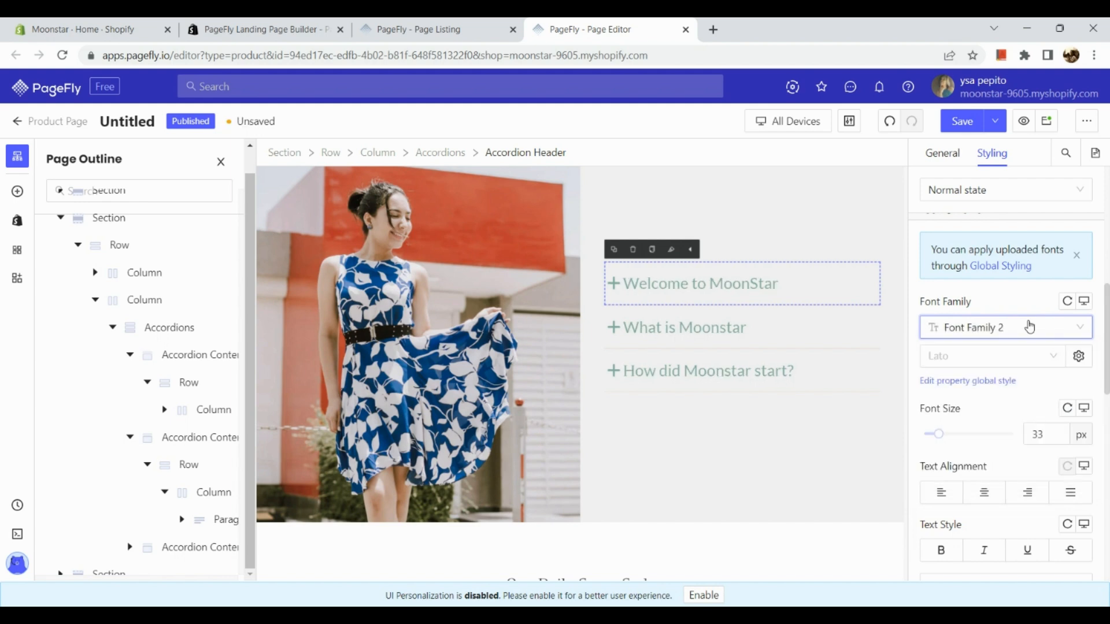
left_click(1029, 327)
left_click(1020, 426)
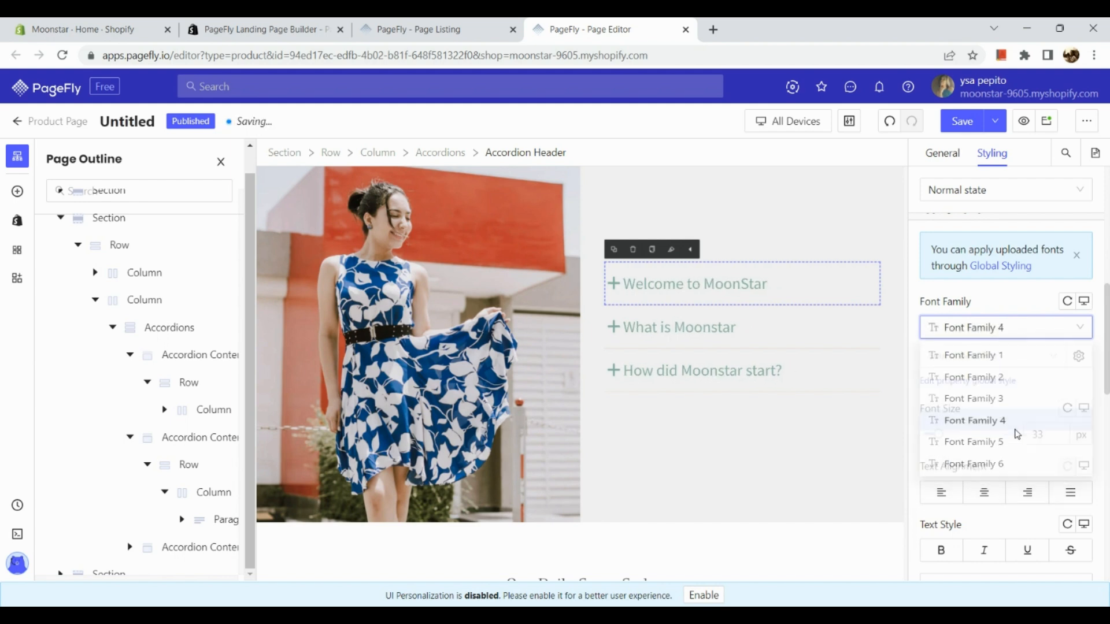
Slightly increase the font size of the accordion headers
scroll(1006, 405, "down", 1)
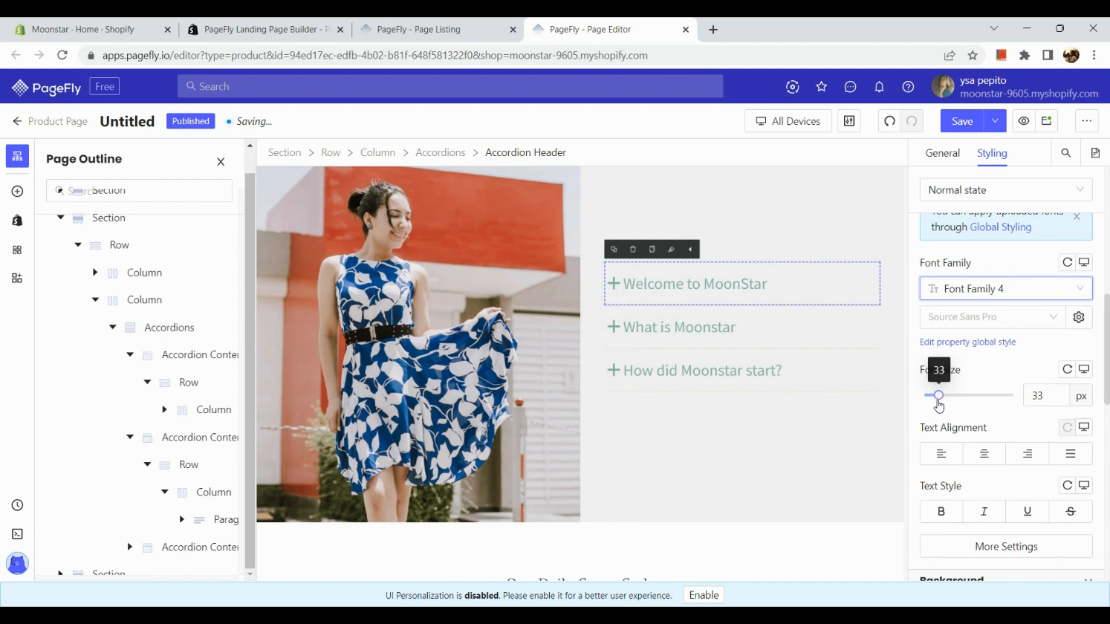
mouse_move(939, 407)
left_mouse_down()
mouse_move(968, 406)
mouse_move(949, 406)
left_mouse_up()
scroll(951, 408, "down", 2)
left_click(948, 417)
Look through the accordion header's additional text settings and its font weight options, leaving the weight at Regular
scroll(954, 431, "down", 3)
scroll(958, 436, "down", 2)
scroll(977, 394, "up", 2)
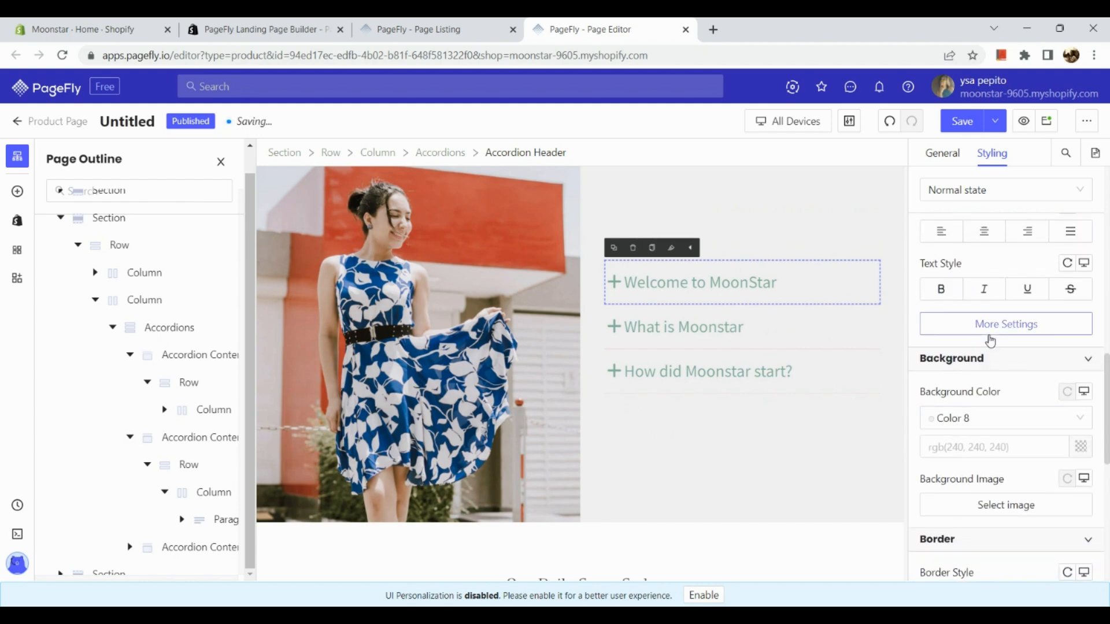
left_click(990, 332)
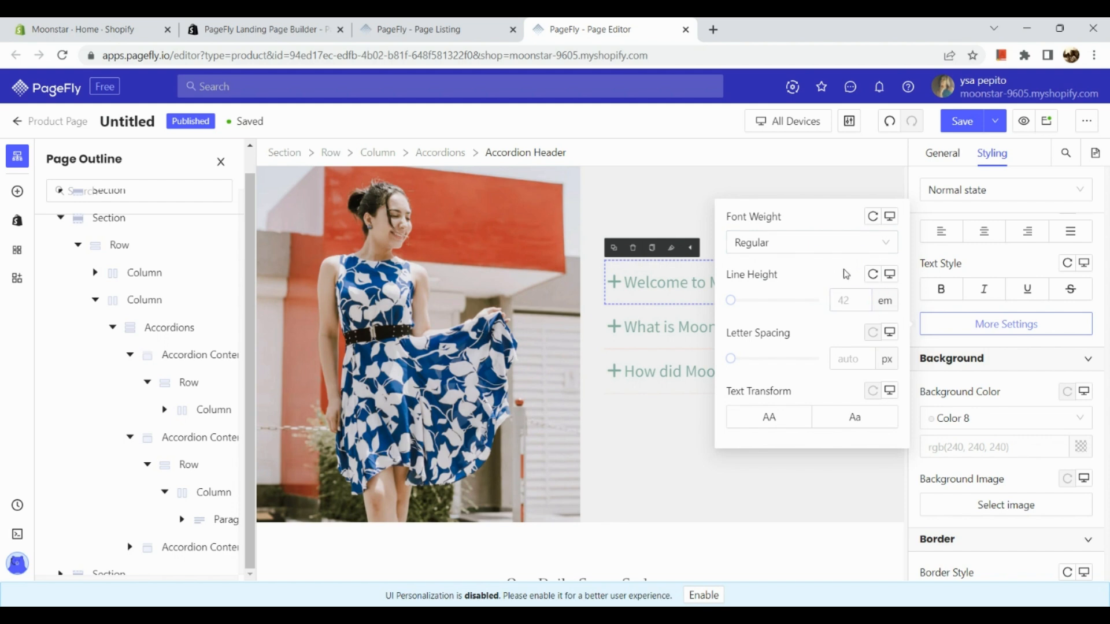
left_click(789, 252)
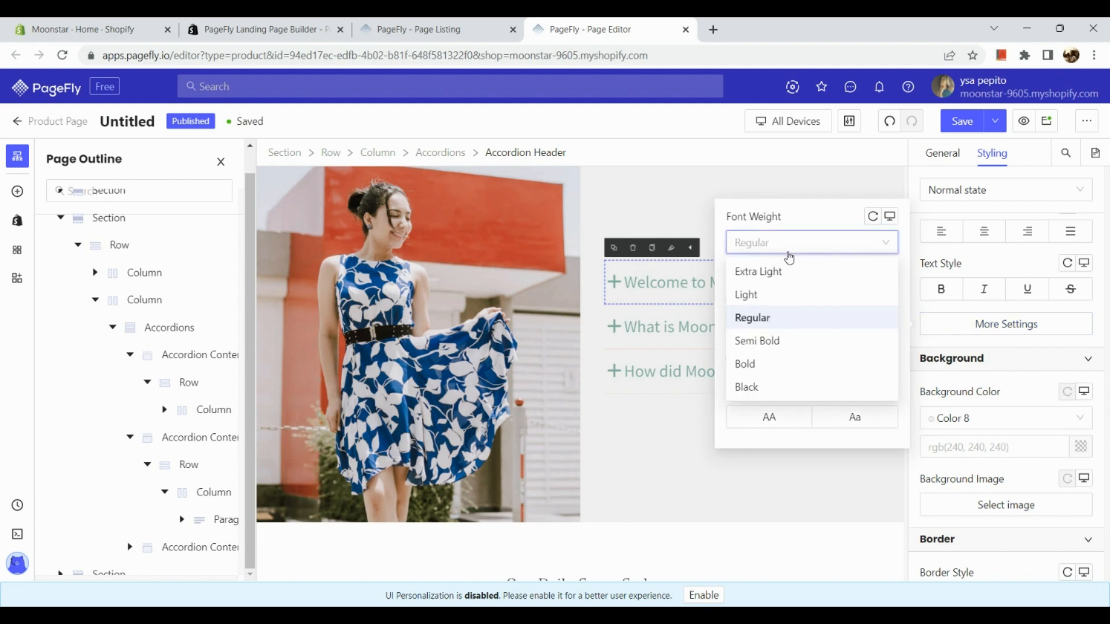
left_click(788, 258)
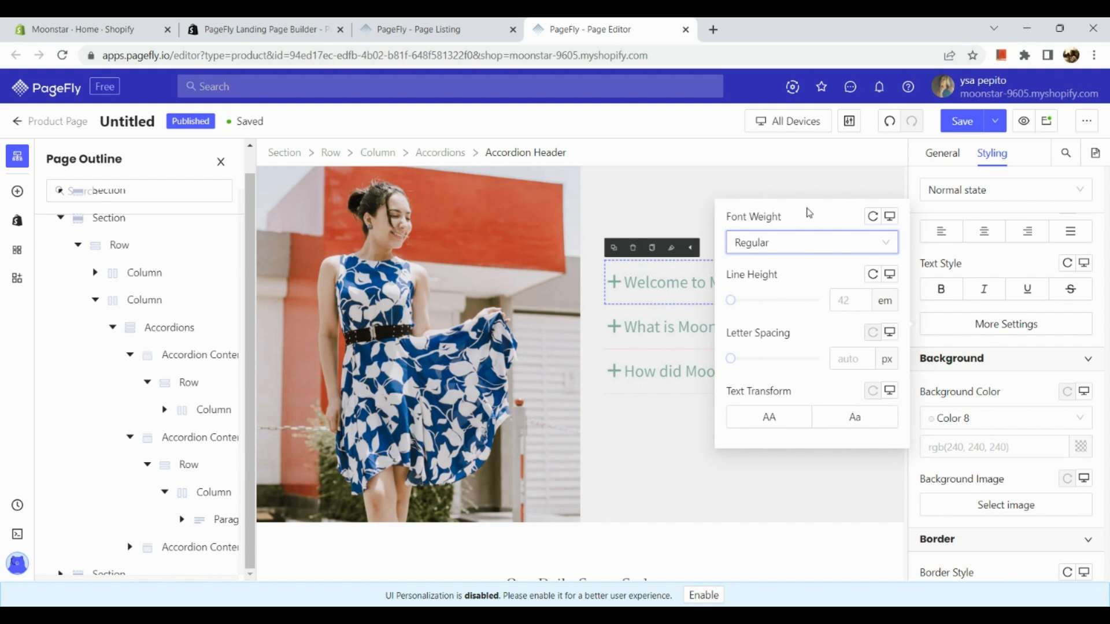
left_click(824, 191)
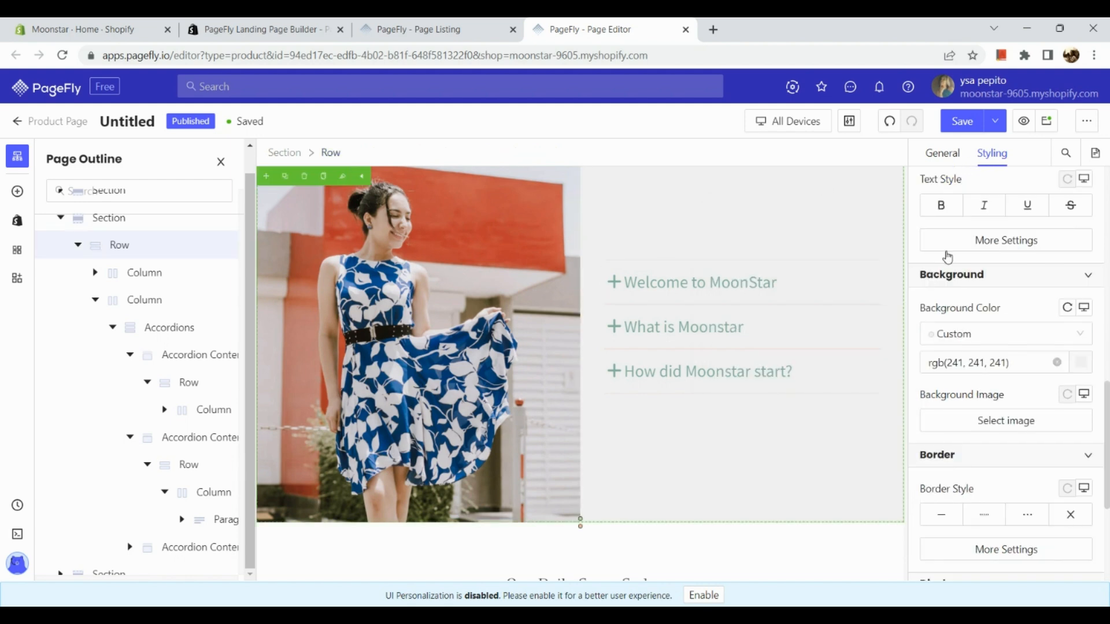
Select the "Welcome to MoonStar" accordion header again and review its background, border, display and effects settings
left_click(773, 303)
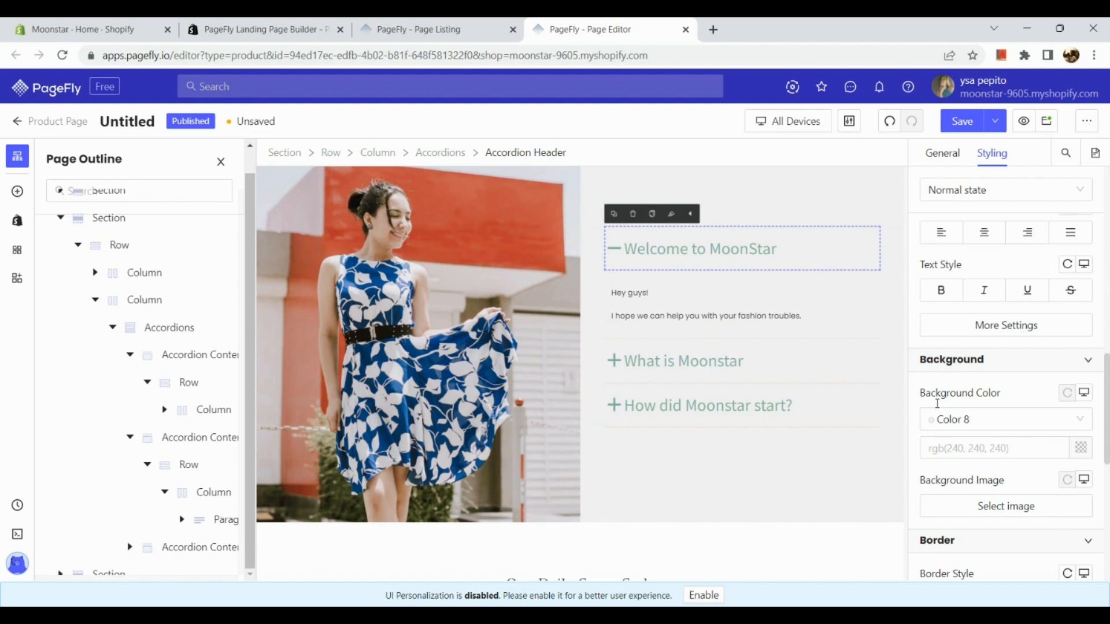
scroll(938, 408, "down", 5)
scroll(937, 409, "down", 1)
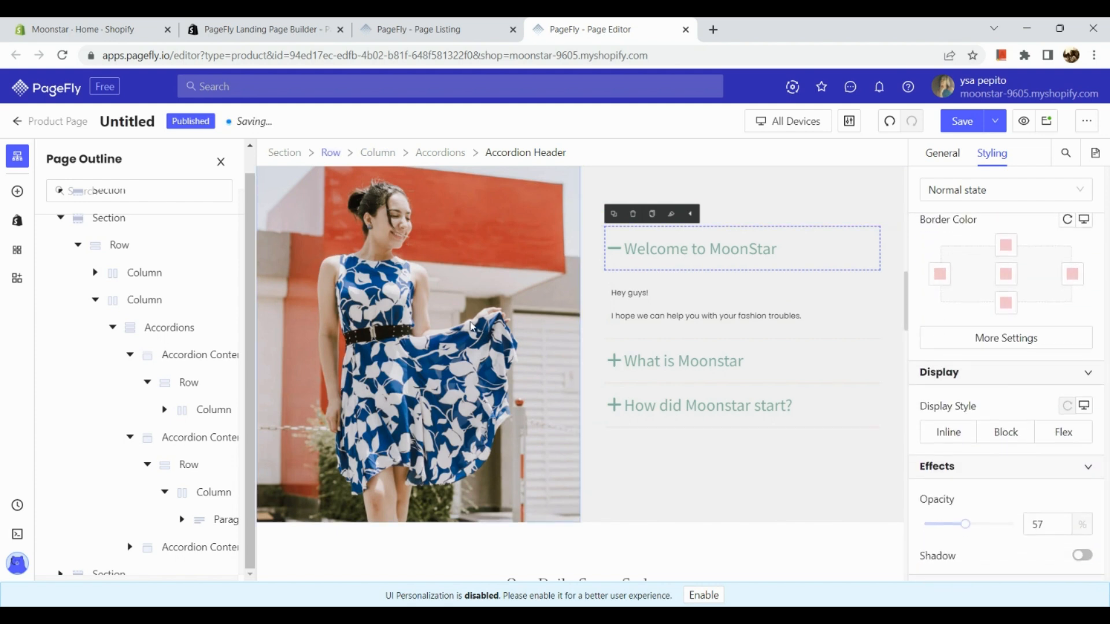
Select the dress photo beside the accordion and clear its image source
left_click(471, 327)
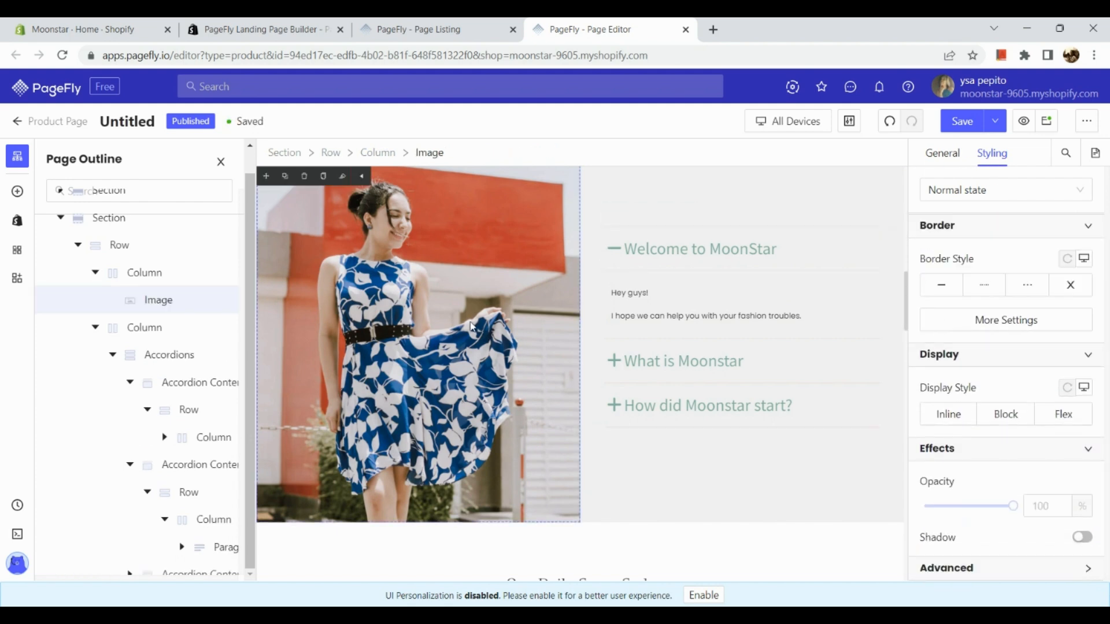
scroll(997, 305, "up", 10)
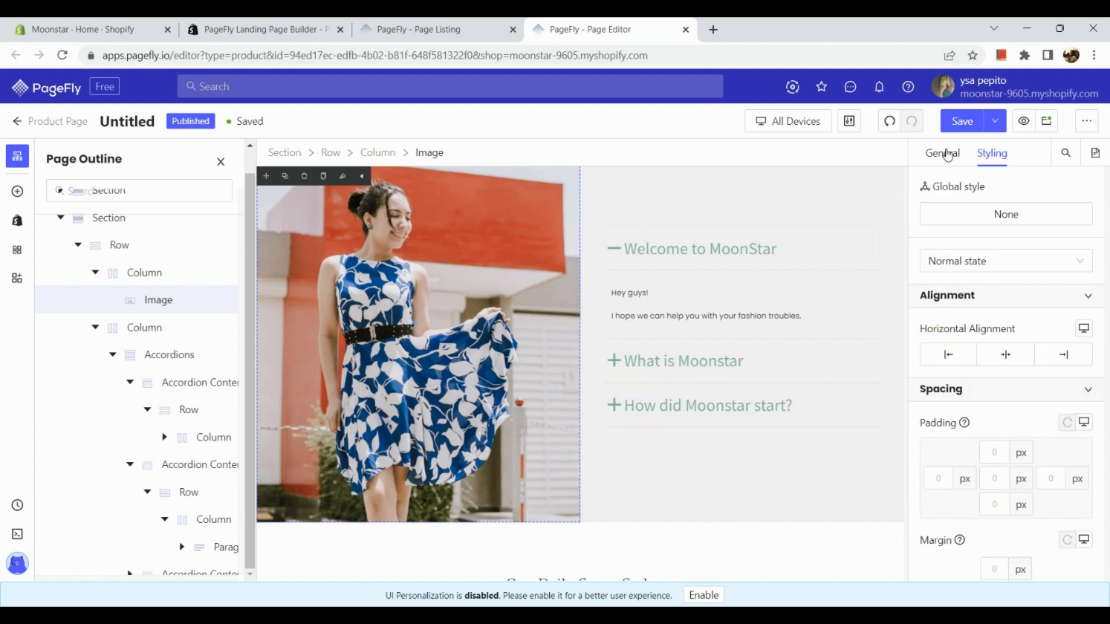
left_click(948, 155)
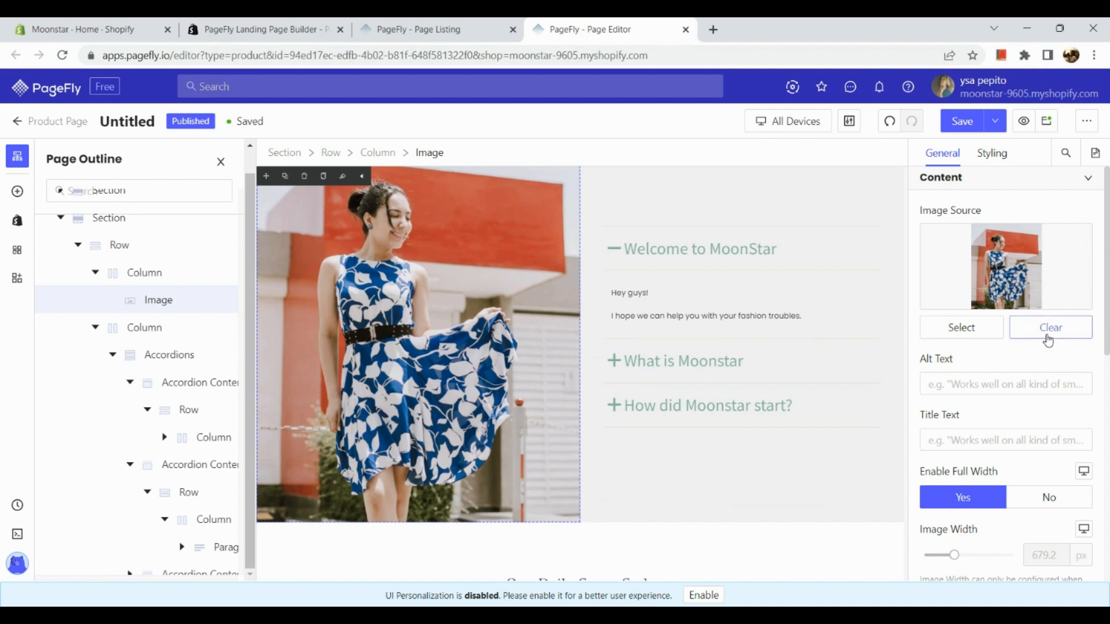
left_click(1048, 340)
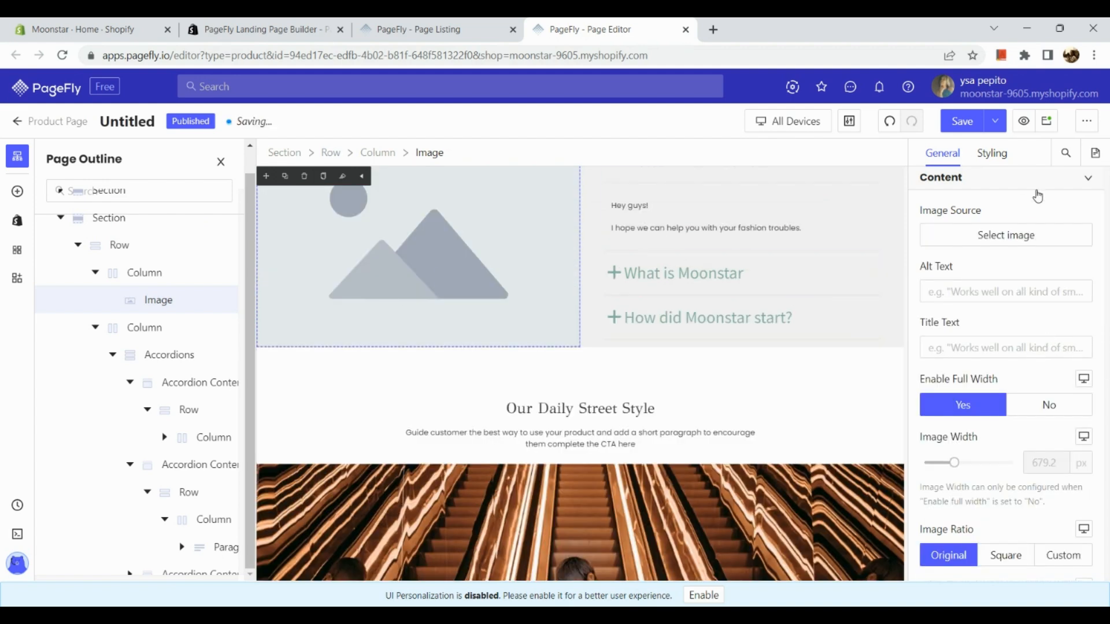
Check the Image Manager's trash and own images, and upload the white-grey picture of a framed graduation print from the computer
left_click(1028, 248)
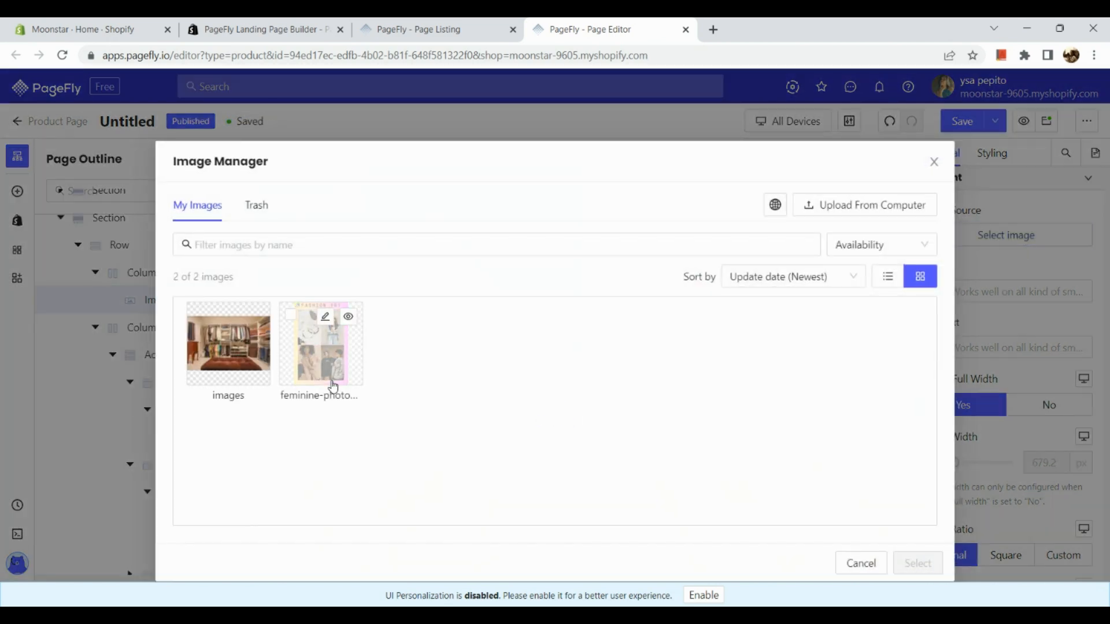
left_click(253, 208)
left_click(214, 215)
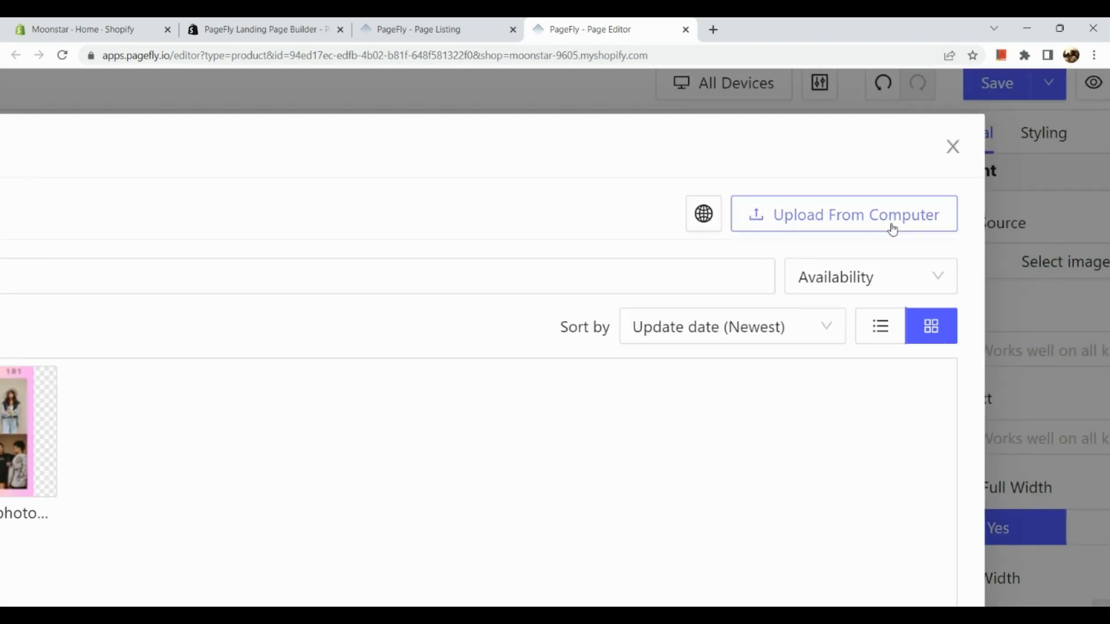
left_click(873, 227)
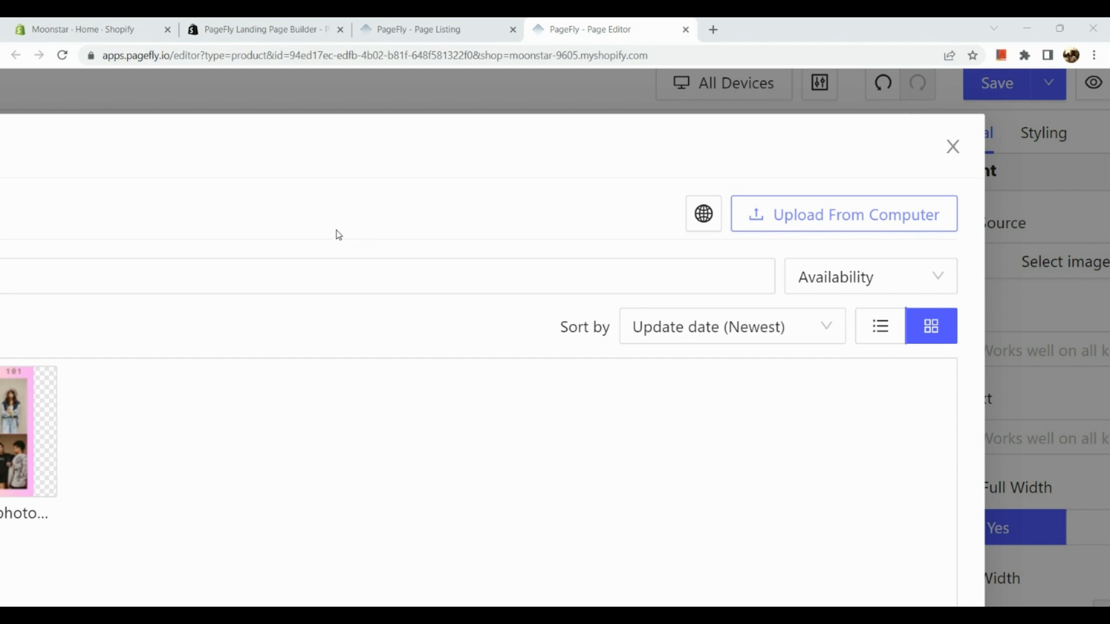
scroll(339, 236, "left", 3)
scroll(339, 236, "down", 3)
scroll(338, 235, "left", 5)
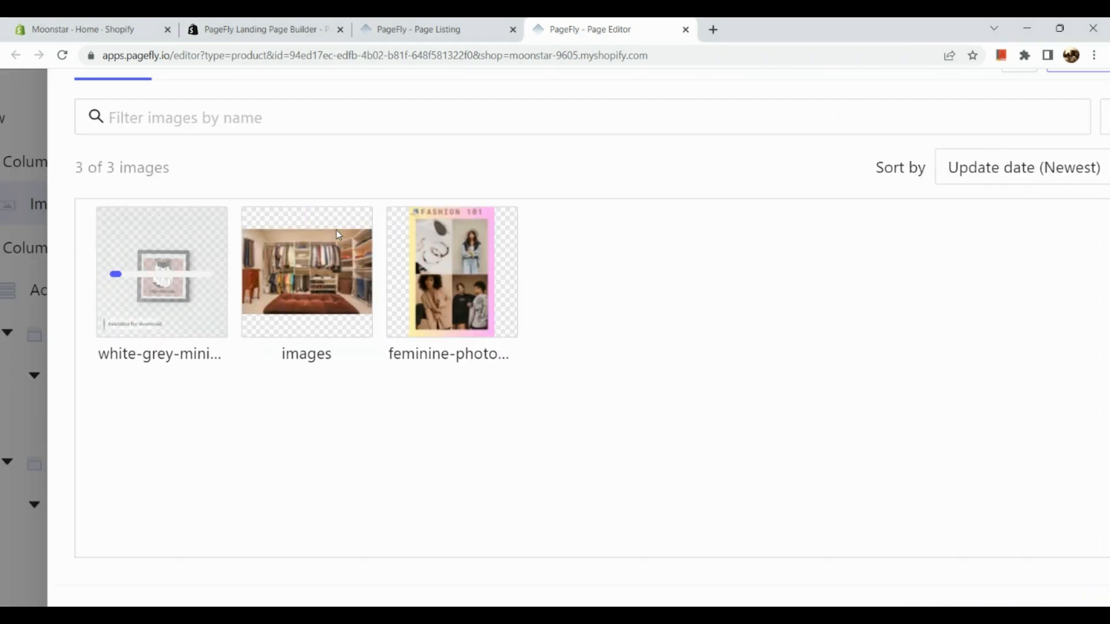
scroll(337, 231, "left", 2)
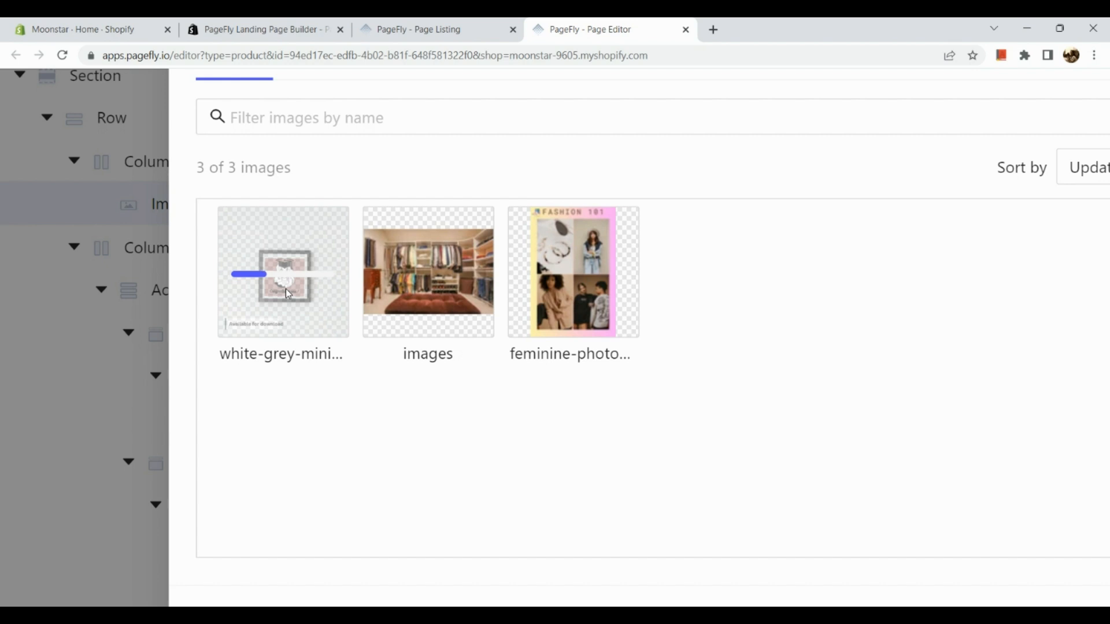
Use the uploaded white-grey graduation picture as the source of the image beside the accordion
left_click(286, 291)
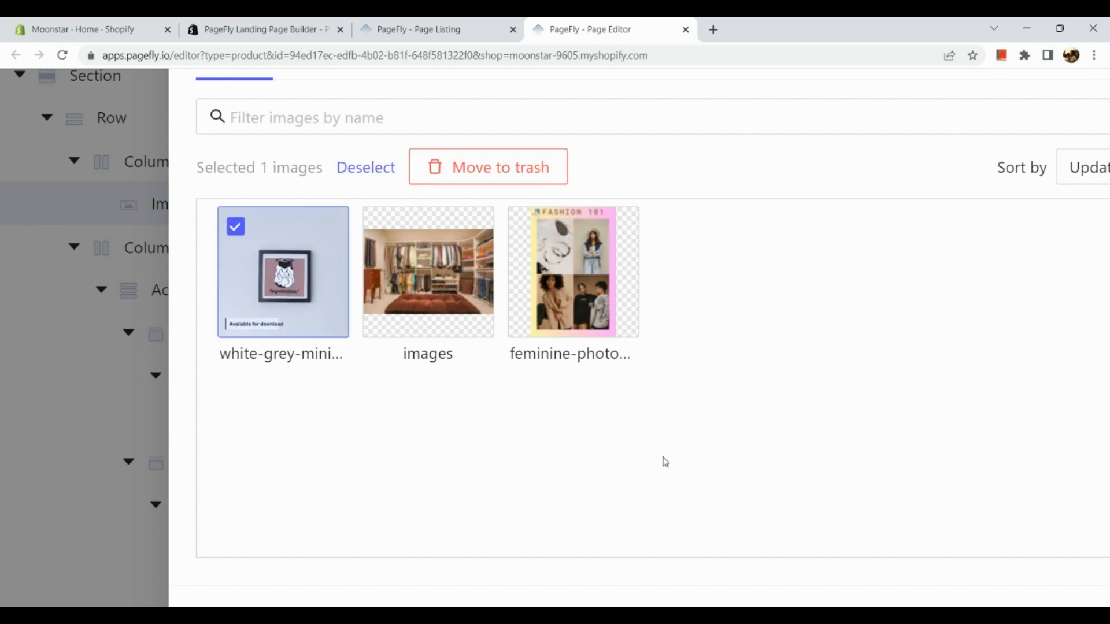
scroll(666, 462, "down", 5)
left_click(932, 576)
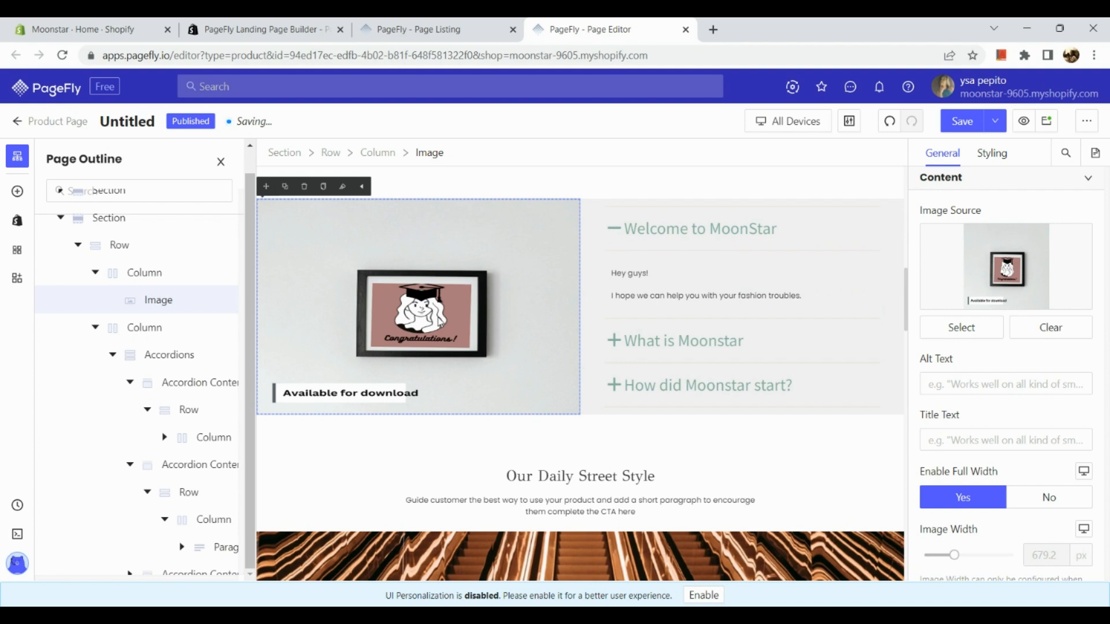
Disable full width for the graduation image beside the accordion
scroll(1026, 399, "down", 5)
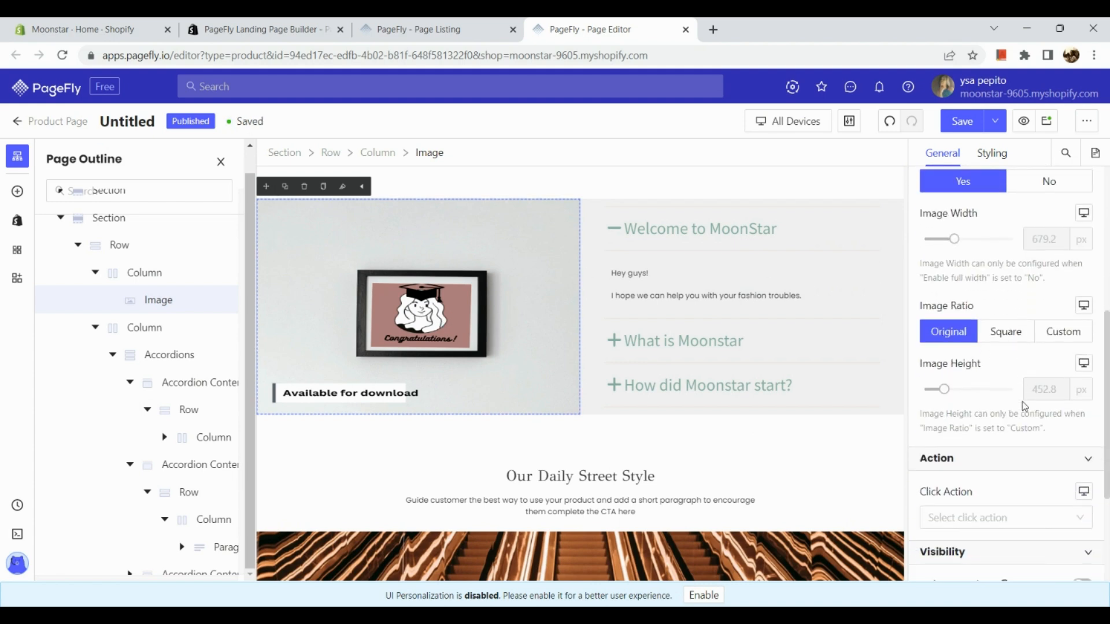
scroll(1025, 406, "up", 1)
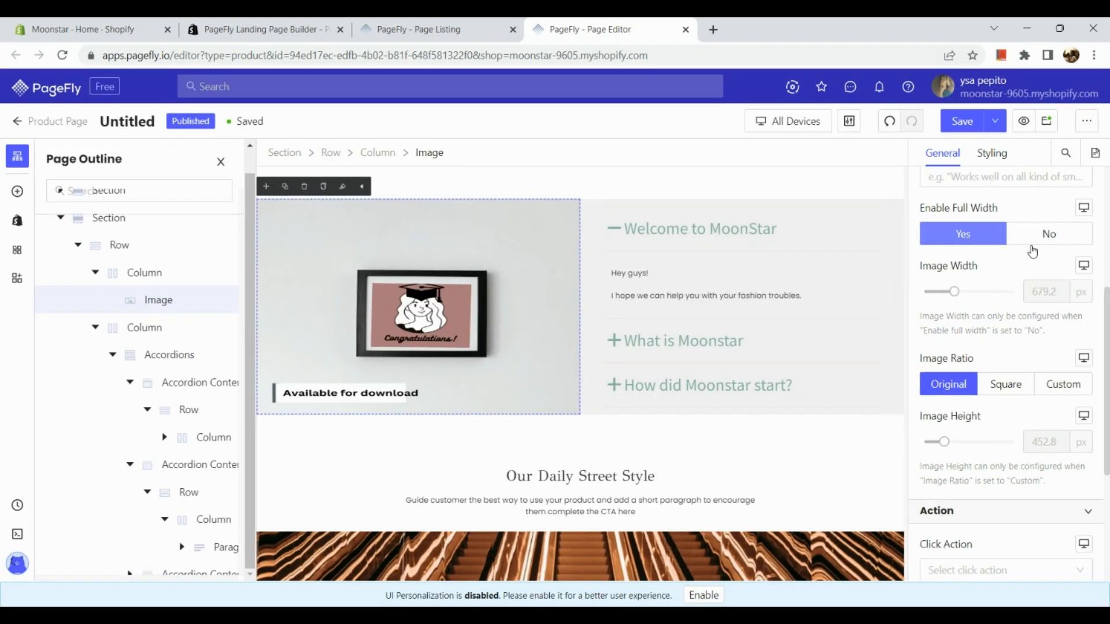
left_click(1033, 247)
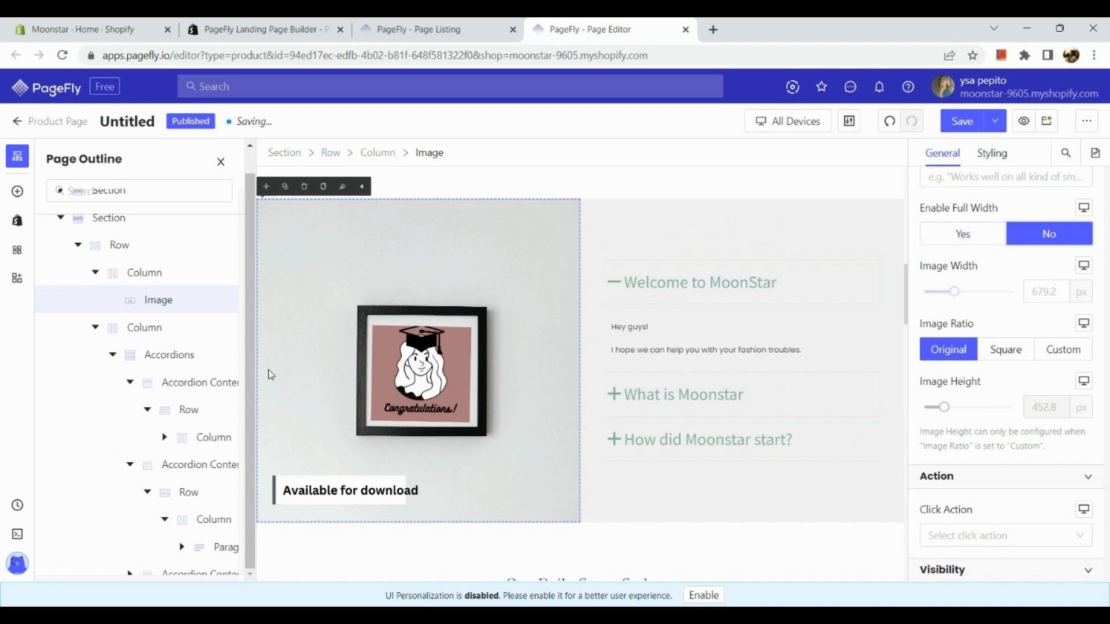
Try the Square image ratio on the graduation image and switch the ratio to Custom
scroll(1008, 299, "down", 1)
left_click(1006, 285)
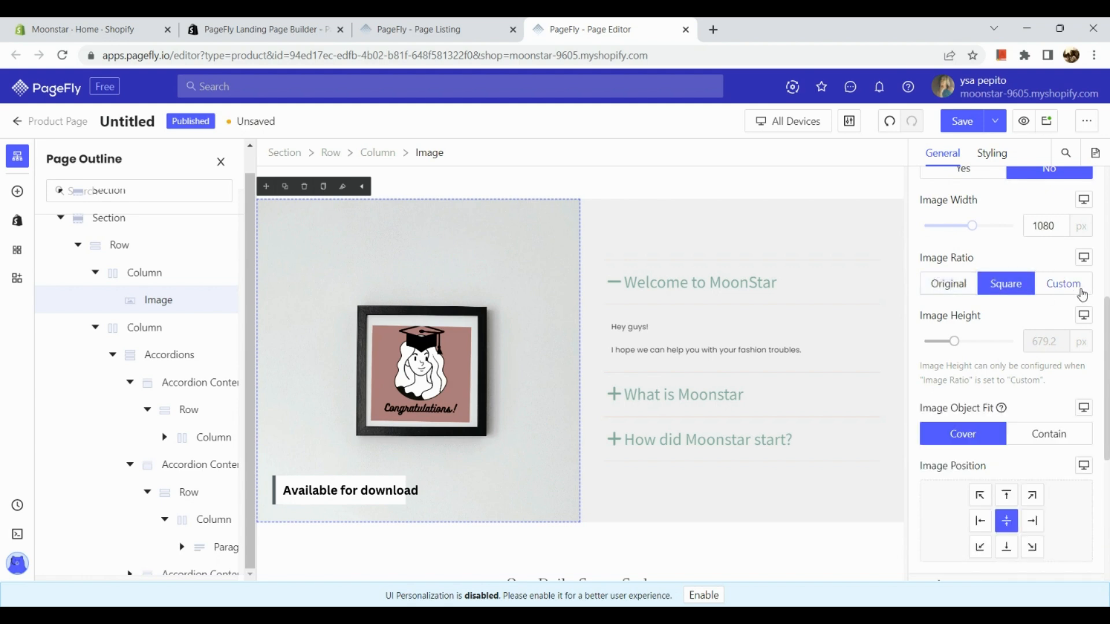
left_click(1081, 284)
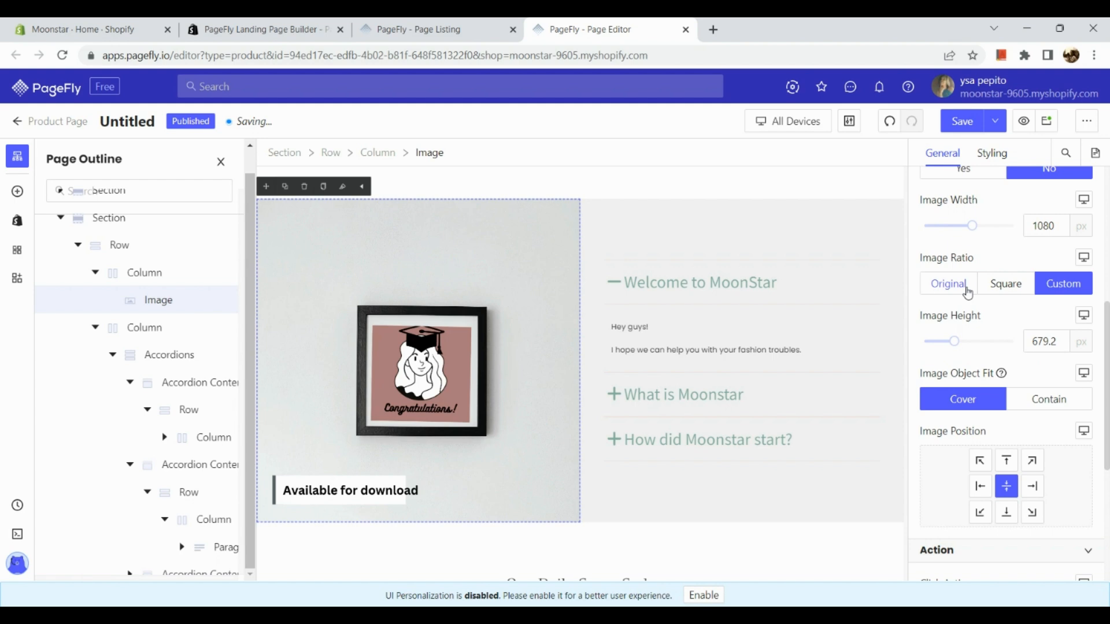
Set the graduation image's ratio to Square and look through its action and visibility settings
left_click(966, 290)
left_click(1025, 297)
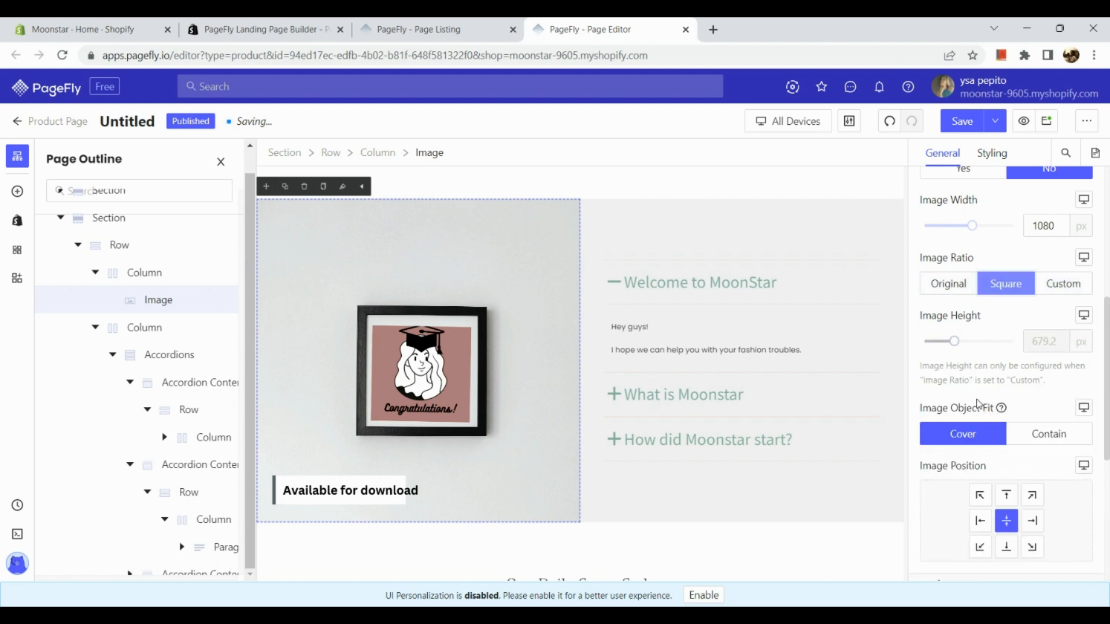
scroll(987, 374, "down", 5)
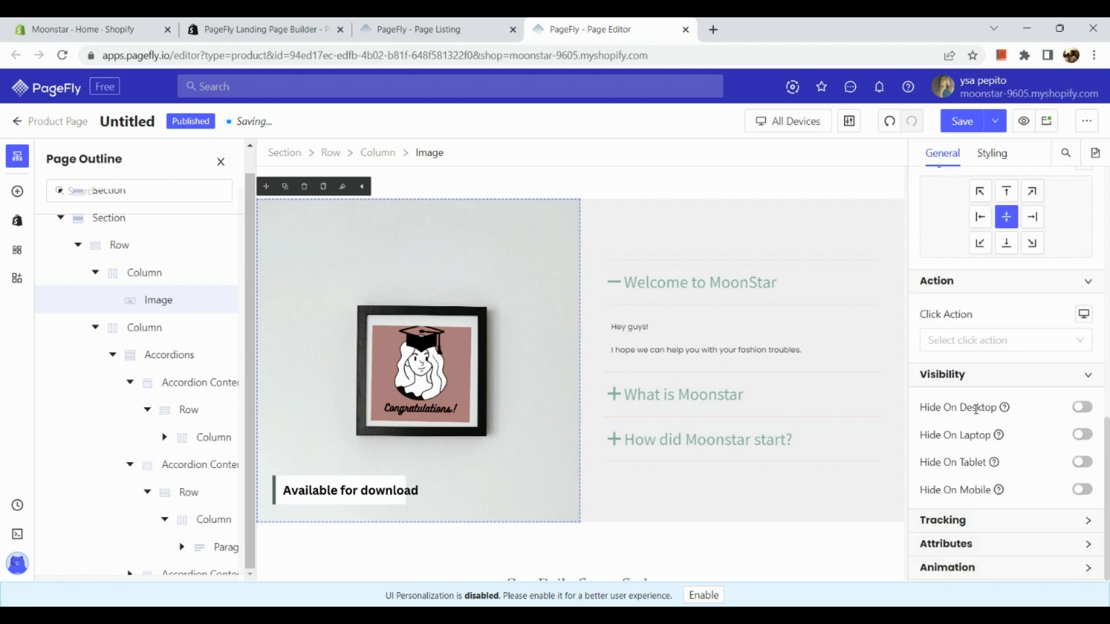
scroll(670, 353, "down", 3)
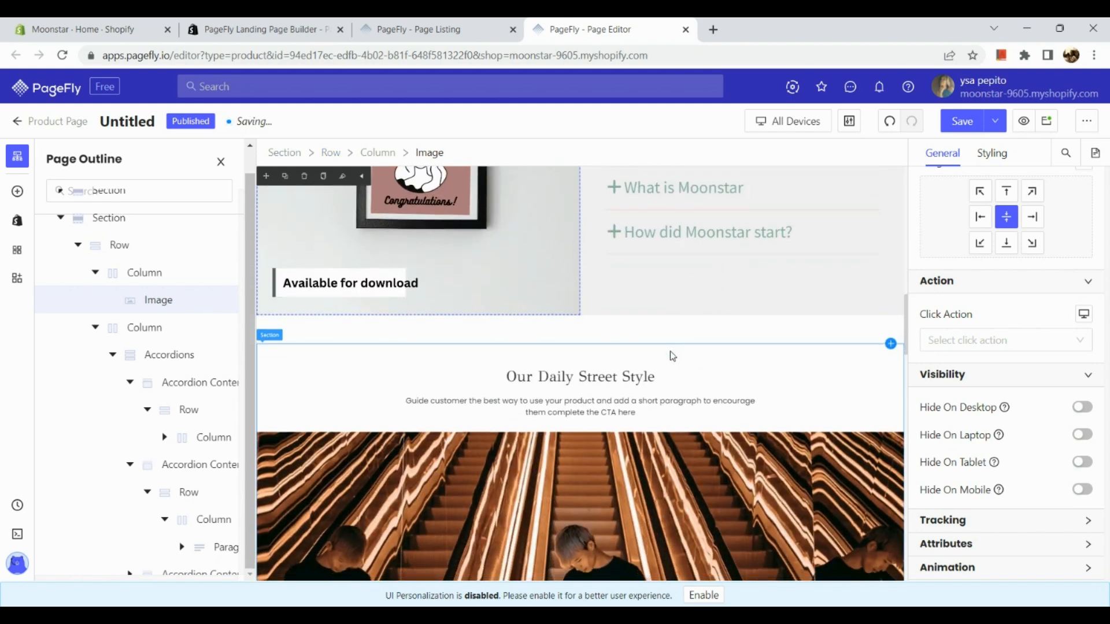
Save the product page, try to publish it, including with Save & Publish, and dismiss the error notice
scroll(672, 354, "up", 2)
scroll(673, 356, "up", 3)
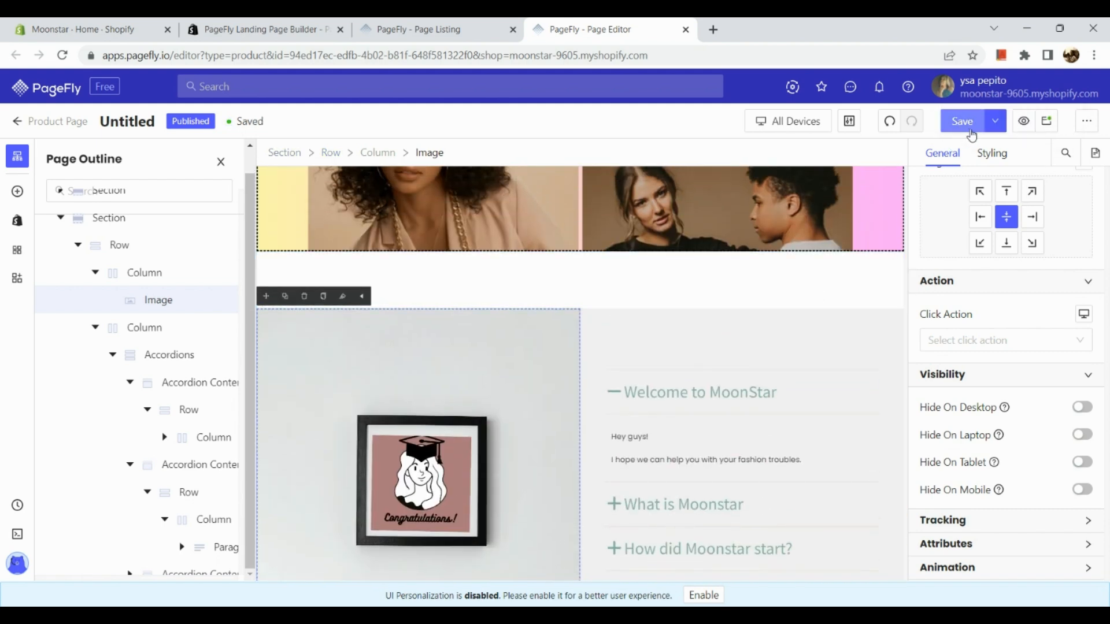
left_click(971, 132)
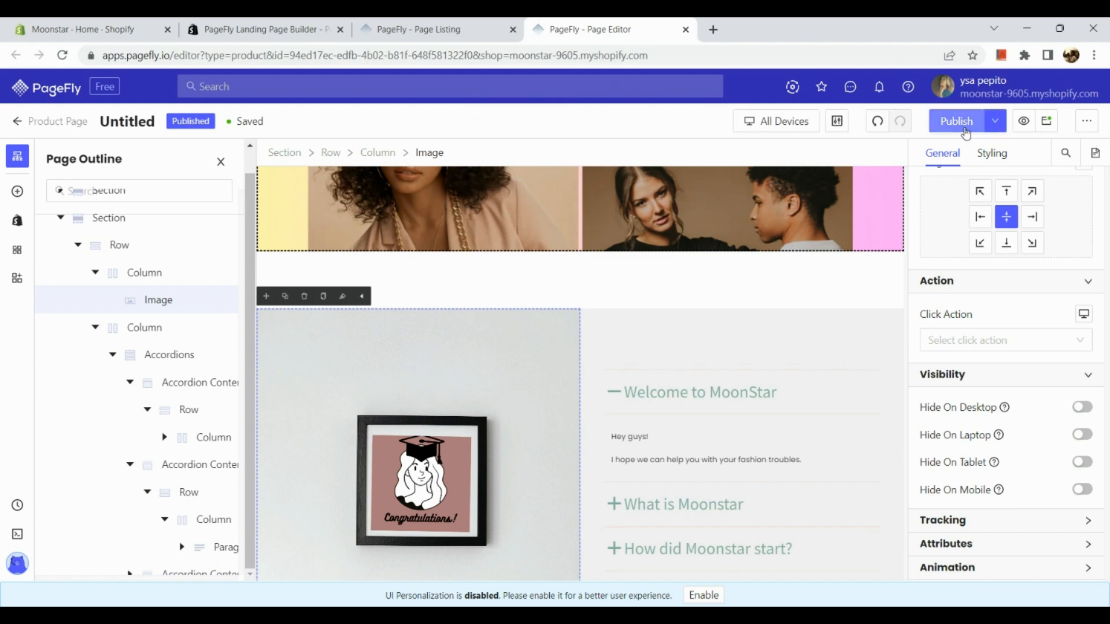
left_click(964, 131)
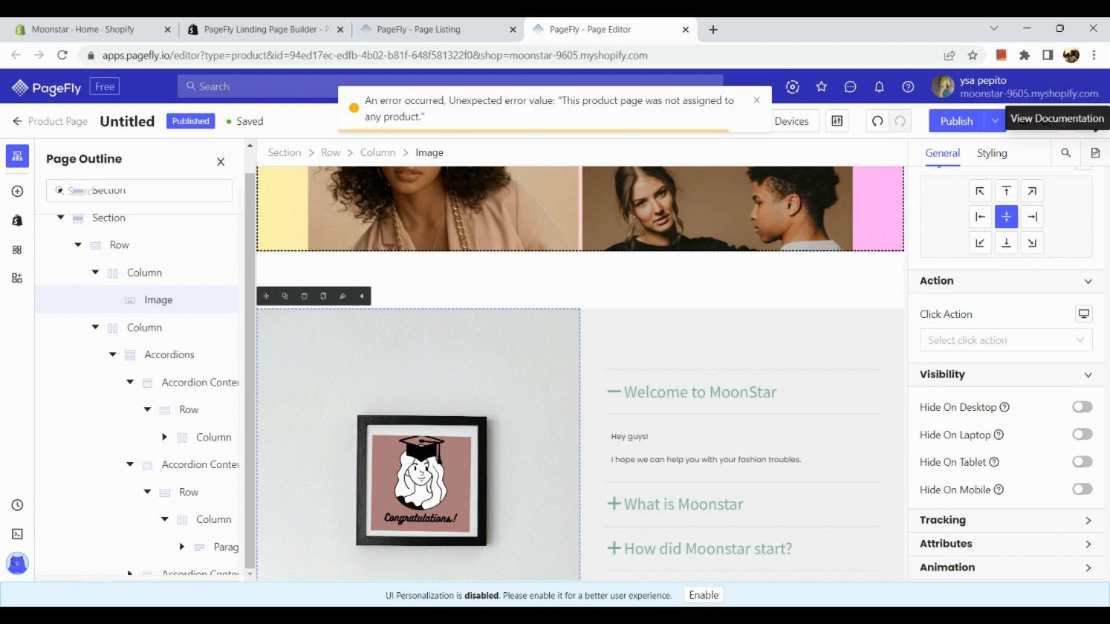
left_click(995, 121)
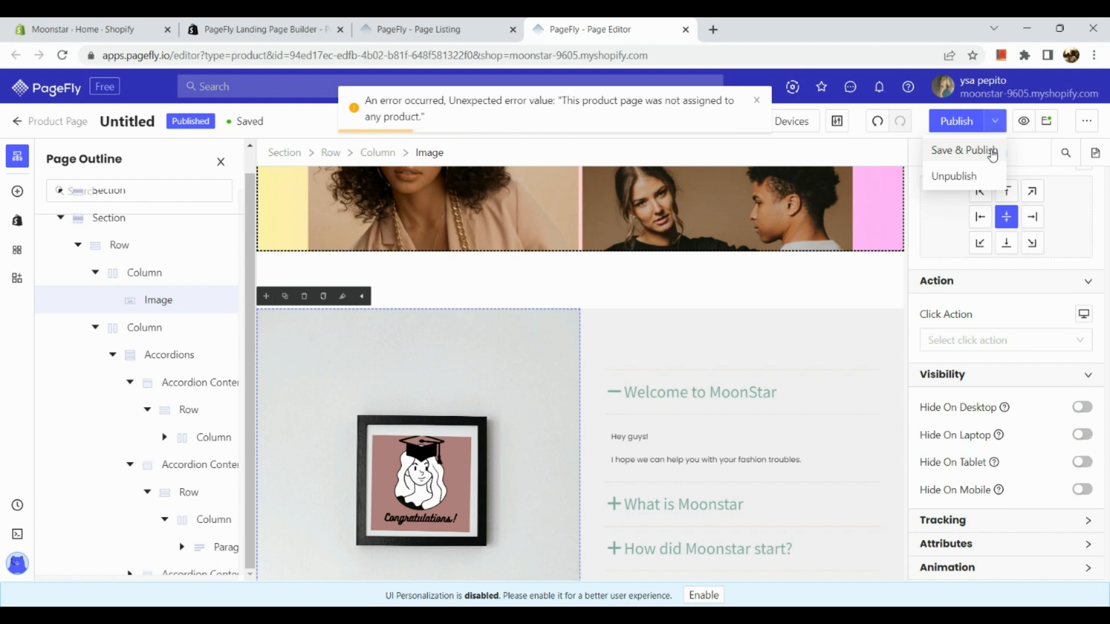
left_click(993, 151)
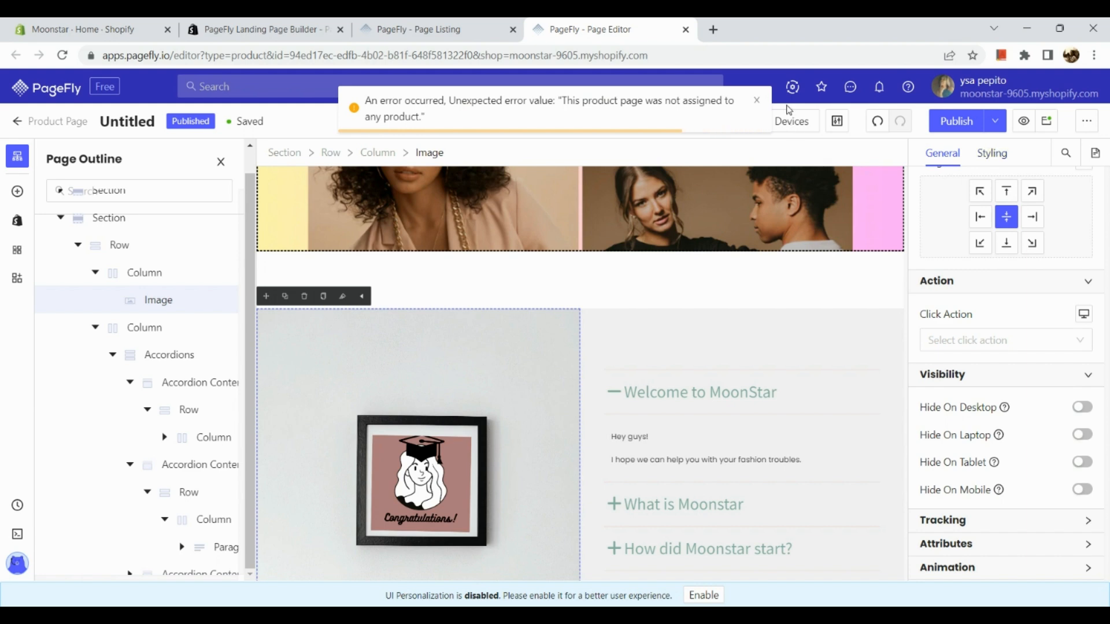
left_click(757, 106)
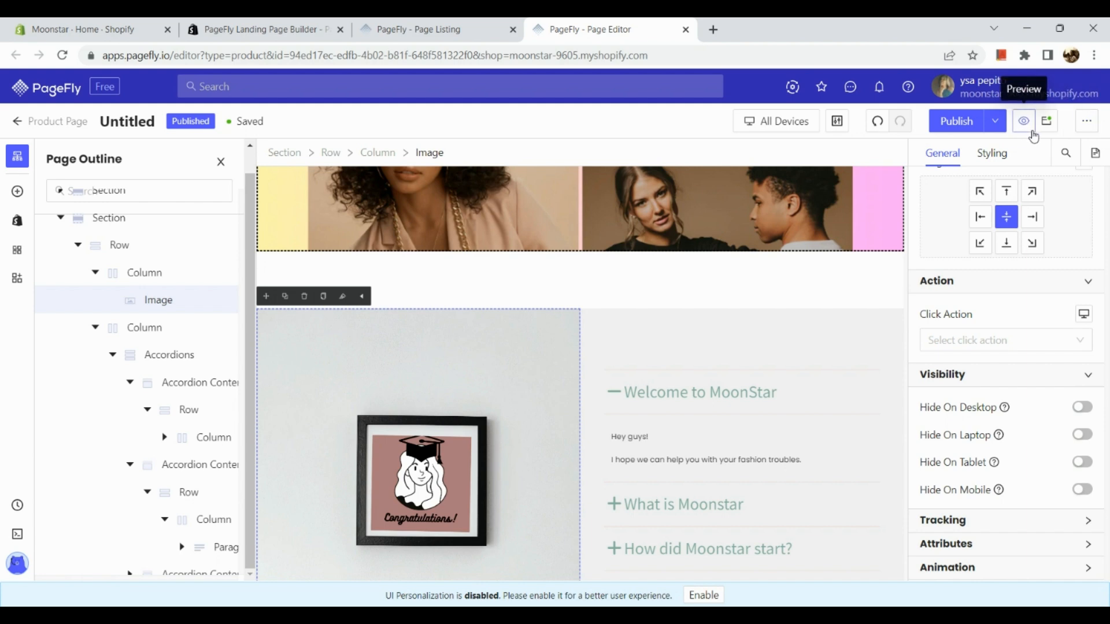
Preview the product page in the store and examine it from the Competitive Advantage banner down to the Get Inspired section
left_click(1030, 129)
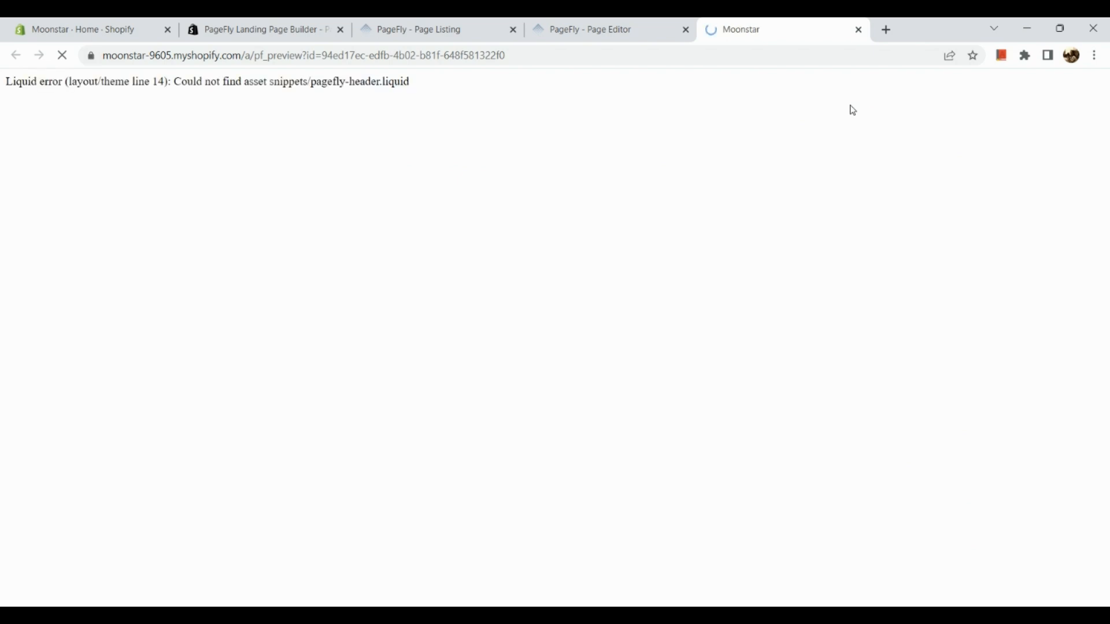
scroll(782, 288, "down", 10)
scroll(782, 288, "down", 18)
scroll(781, 288, "down", 20)
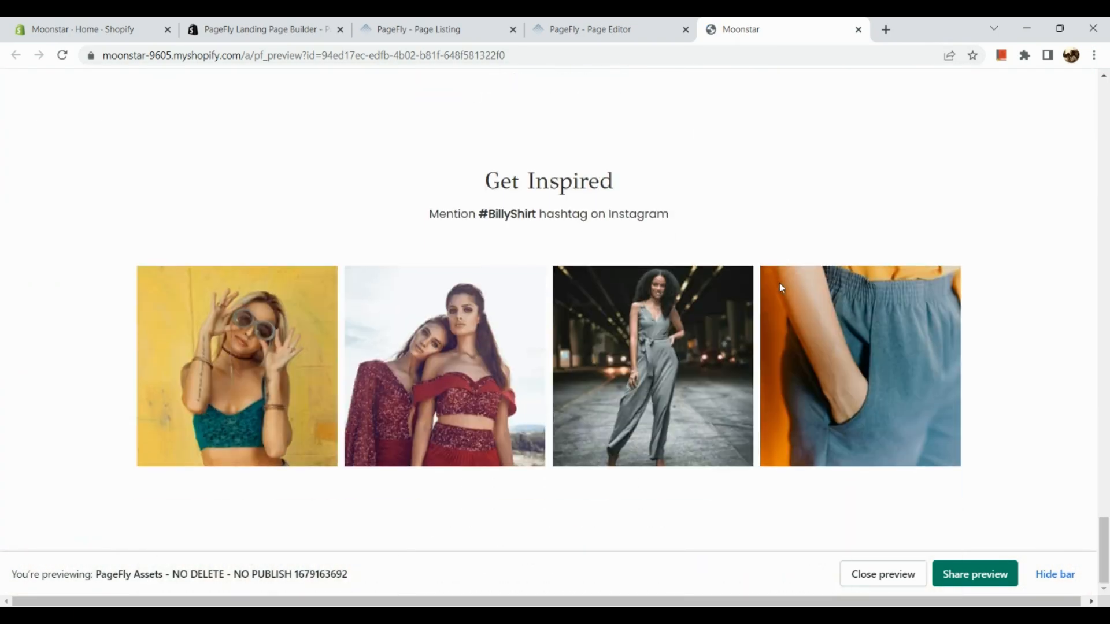
scroll(781, 287, "up", 20)
scroll(781, 288, "up", 20)
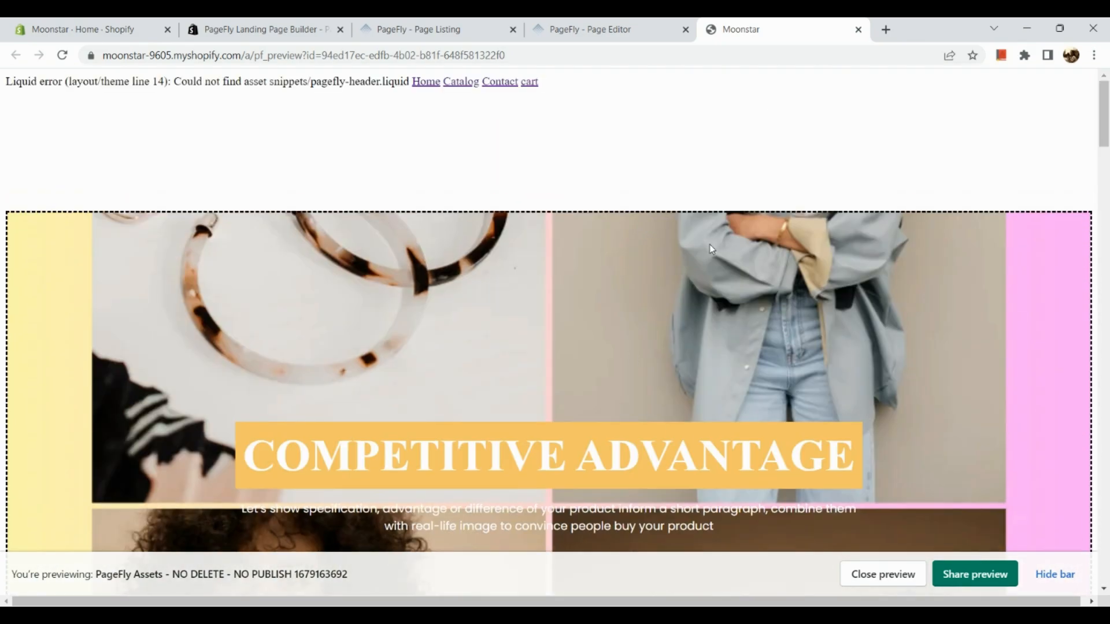
scroll(715, 261, "down", 3)
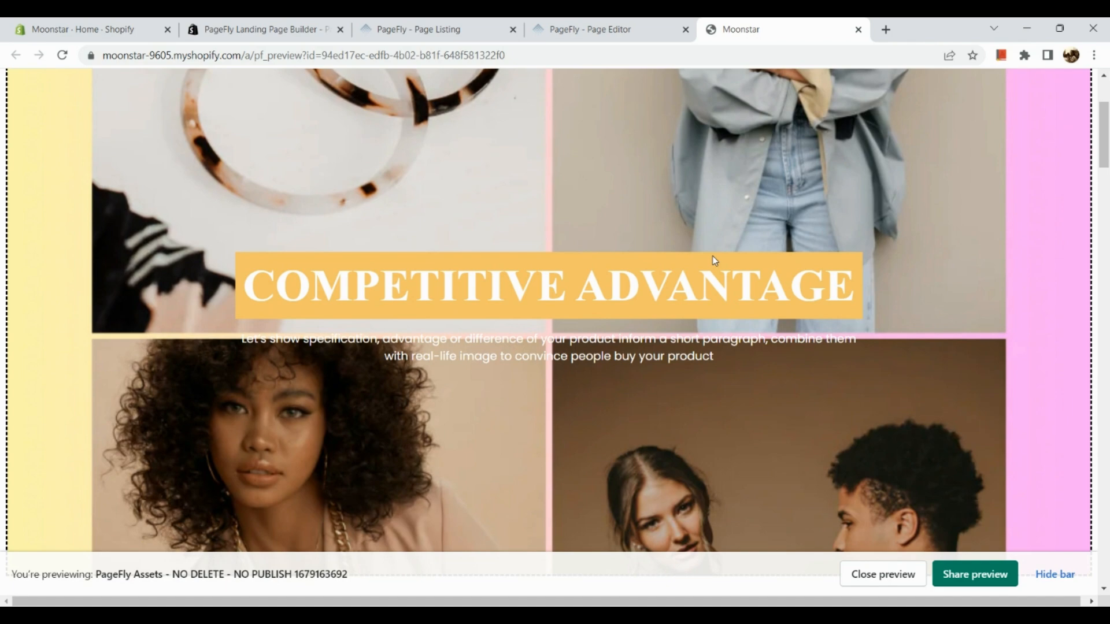
scroll(715, 203, "down", 2)
scroll(715, 204, "up", 5)
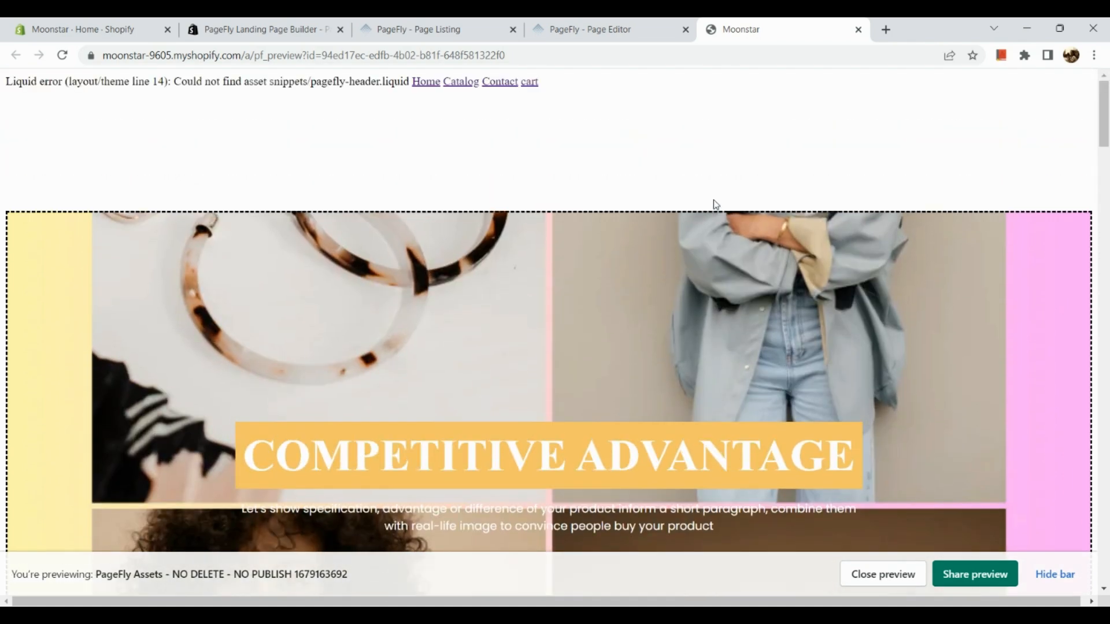
scroll(715, 204, "down", 3)
Switch to the Shopify admin, close the Picked for you app recommendations, and open the Online Store themes
left_click(584, 29)
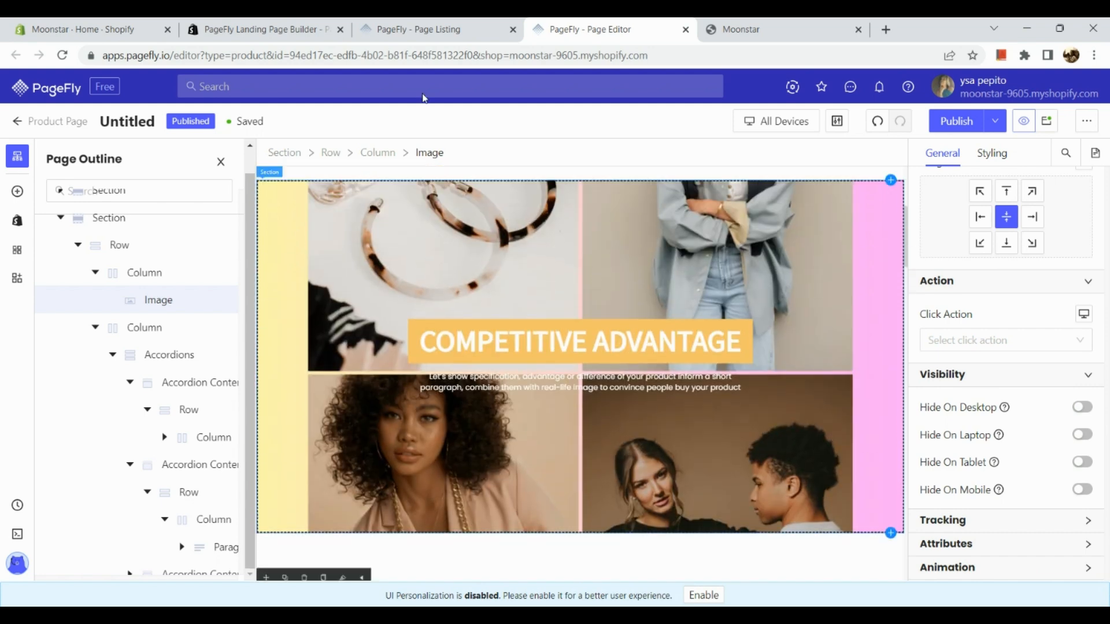
left_click(92, 23)
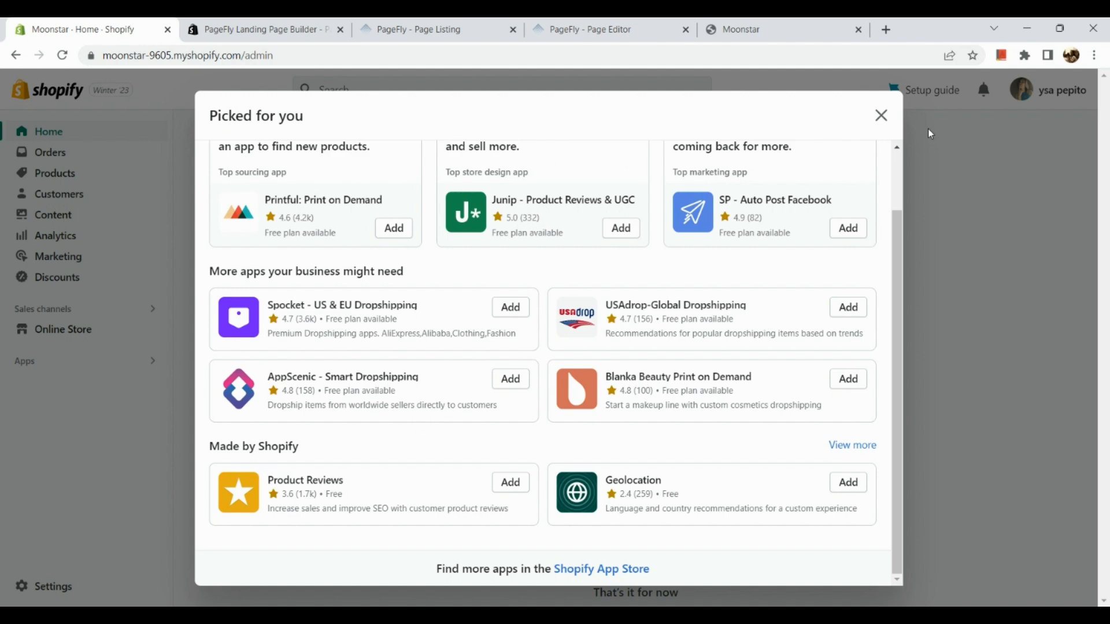
left_click(889, 123)
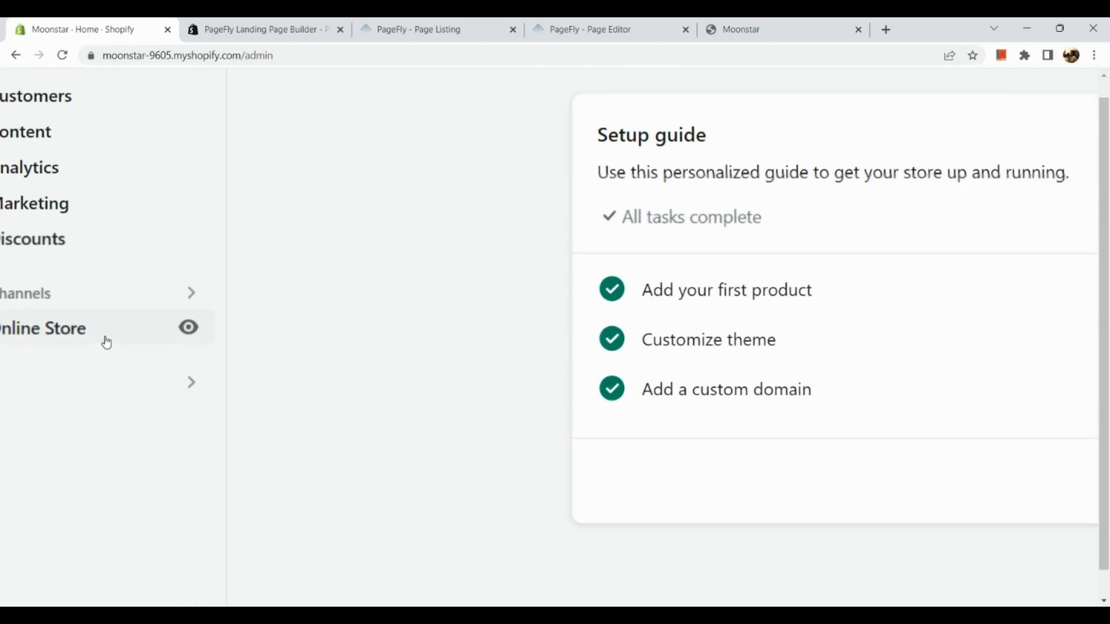
scroll(107, 342, "left", 1)
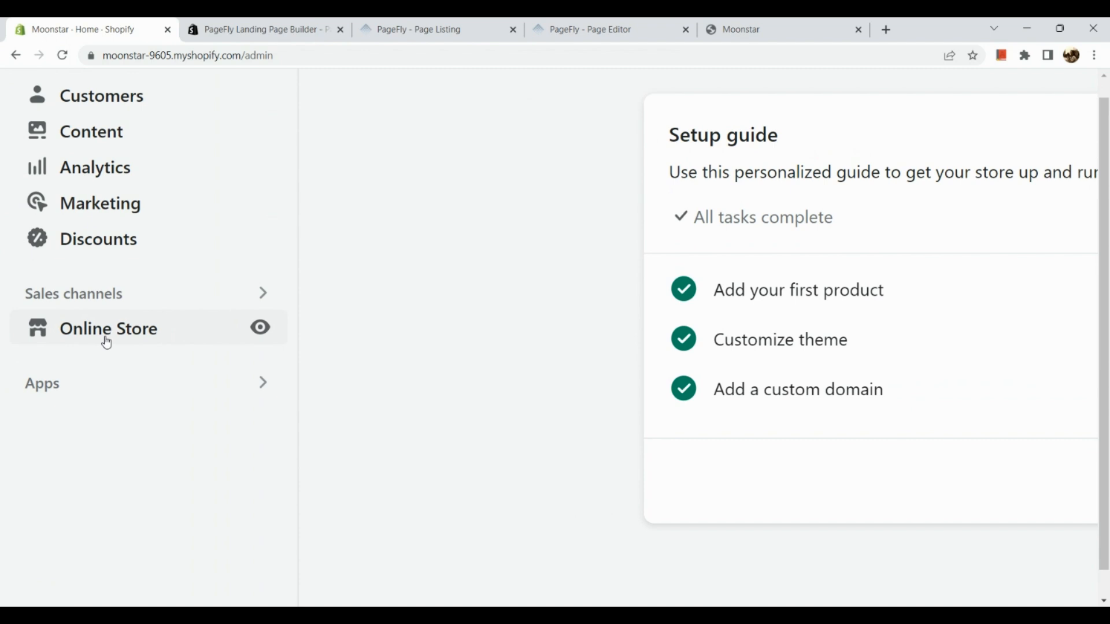
left_click(107, 343)
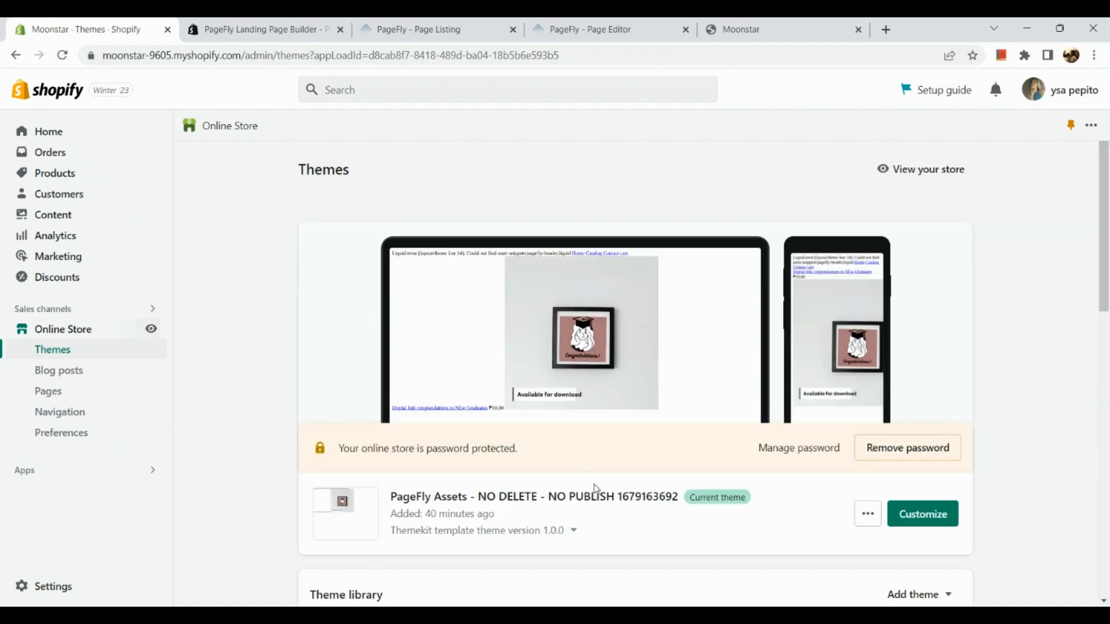
Check the current PageFly Assets theme and the theme library, and return to the admin home page
scroll(595, 489, "down", 2)
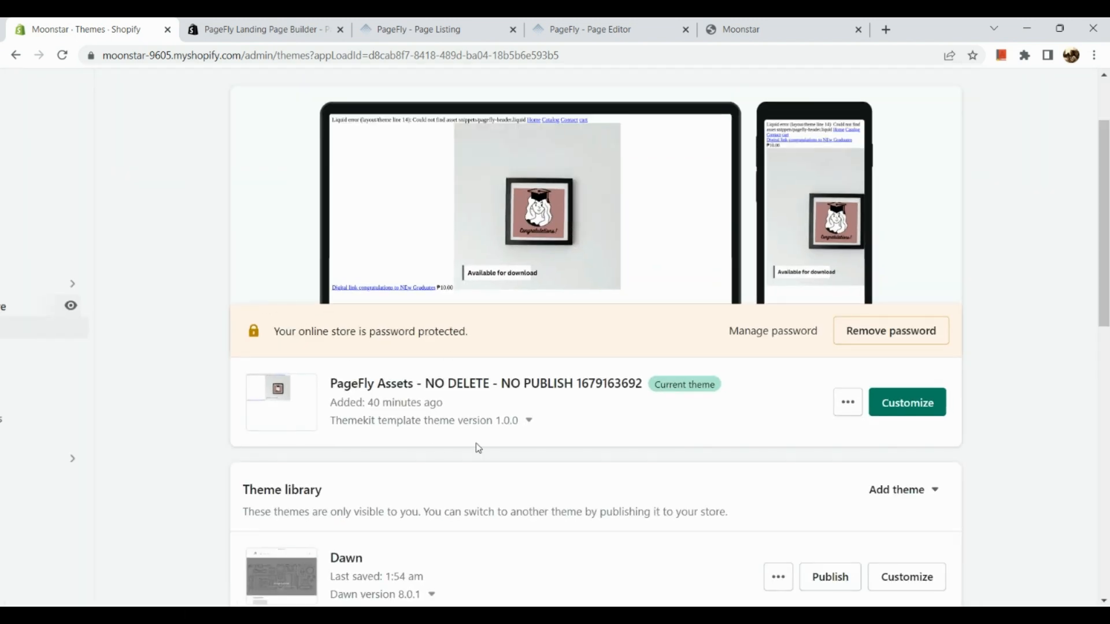
scroll(478, 448, "up", 2)
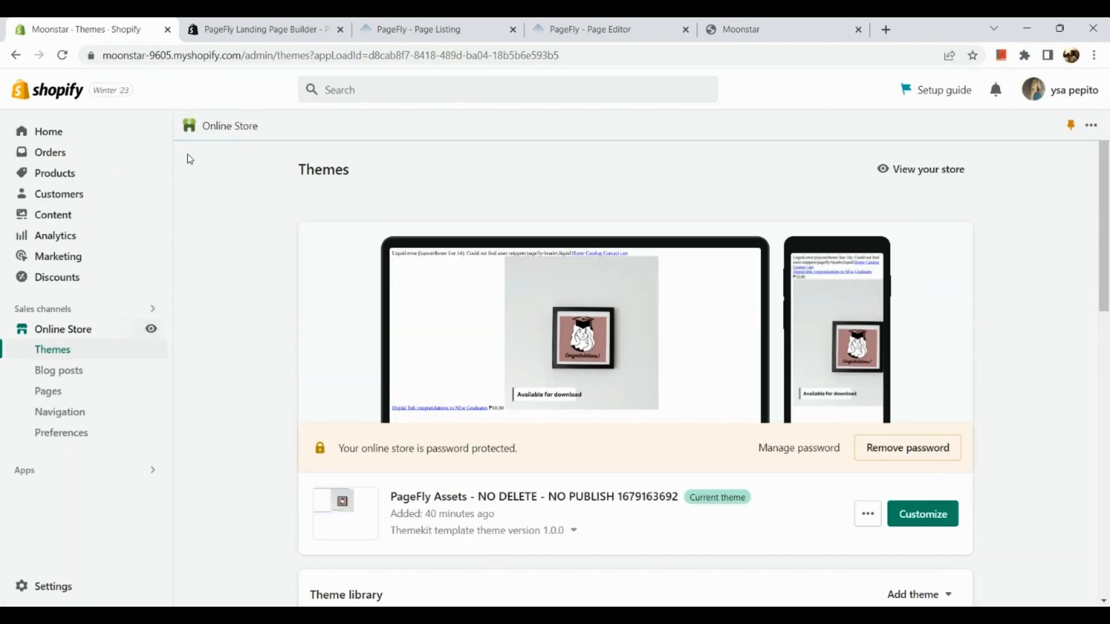
left_click(35, 133)
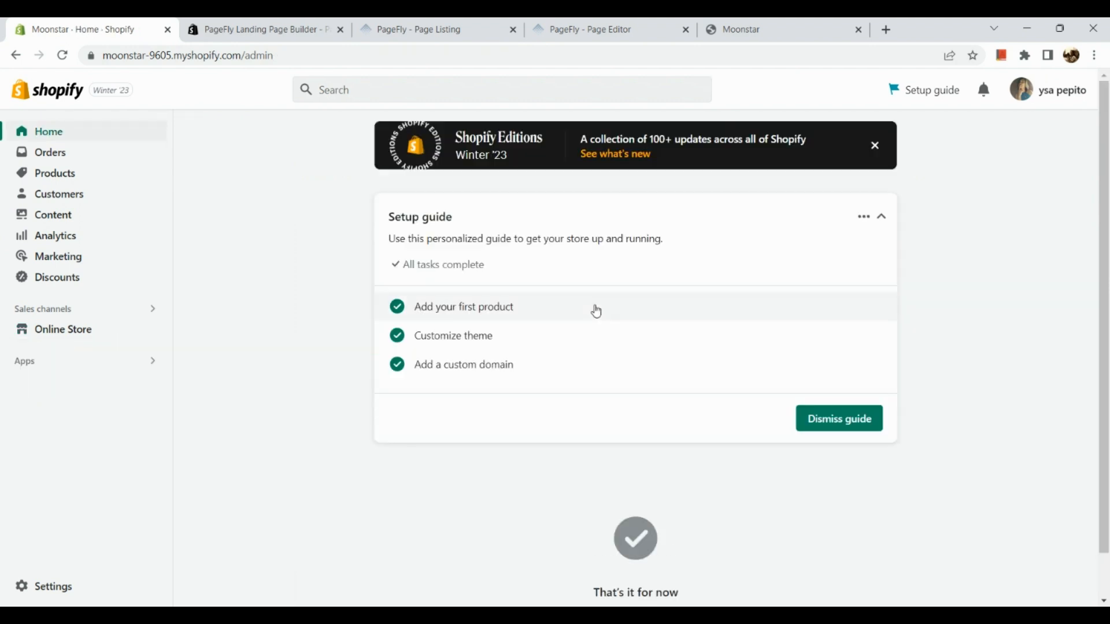